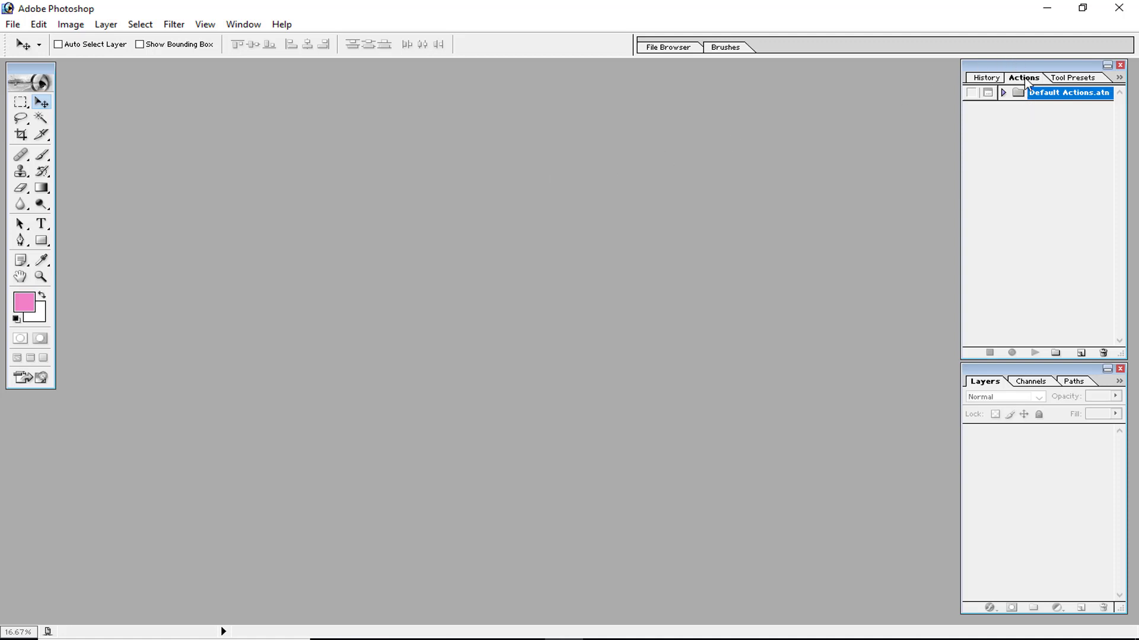
Close the Actions panel and reopen it.
{"action": "left_click", "coordinate": [1119, 64]}
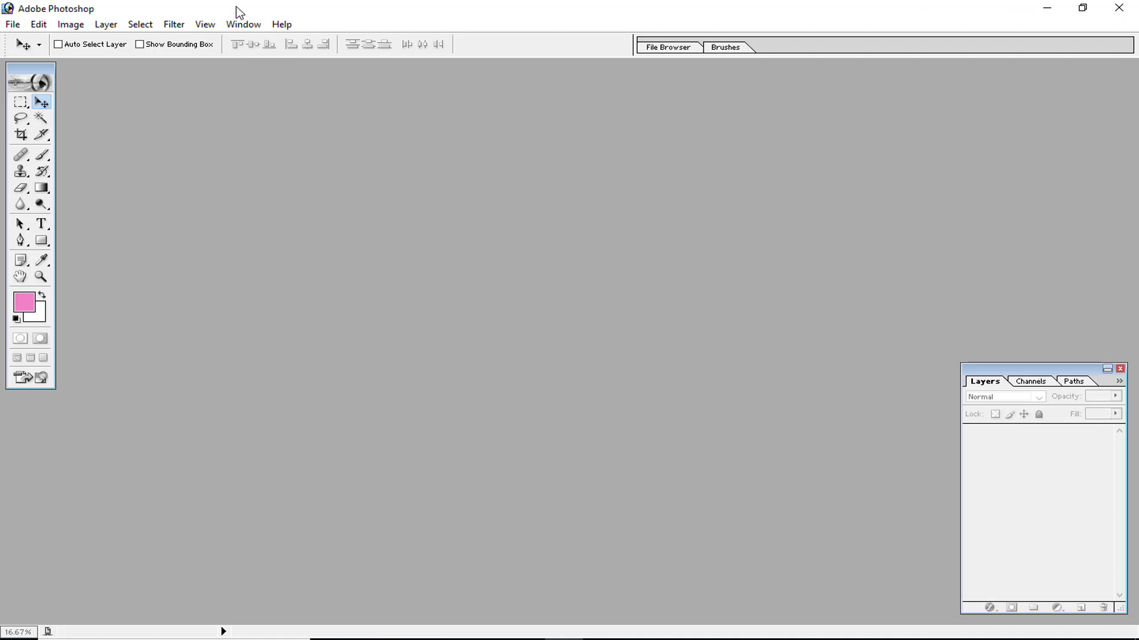
{"action": "left_click", "coordinate": [243, 26]}
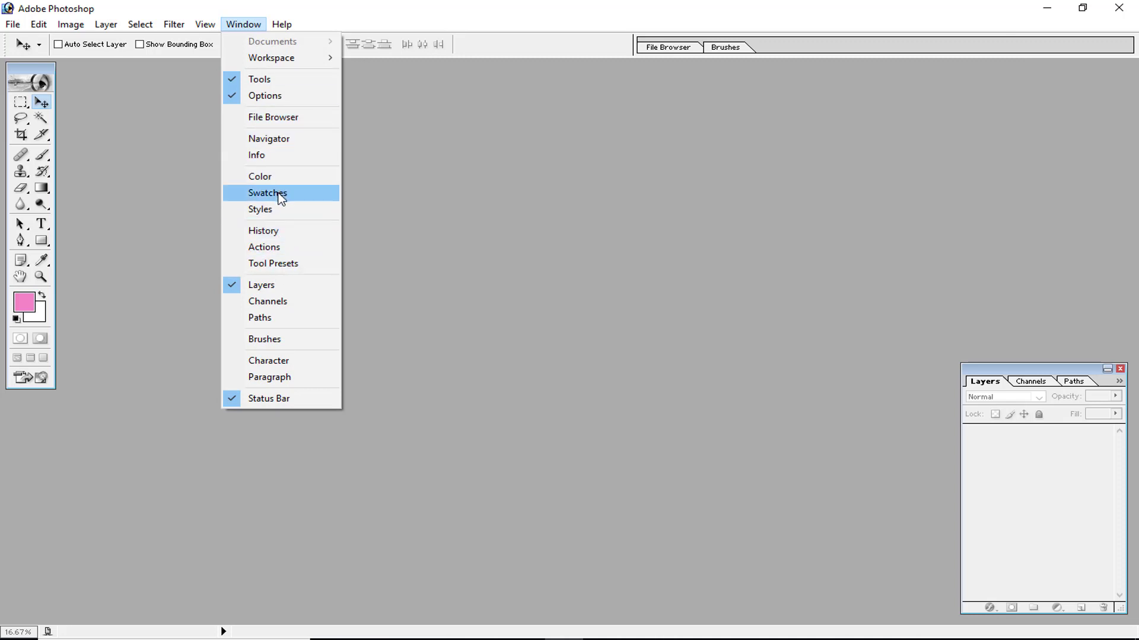
{"action": "left_click", "coordinate": [269, 248]}
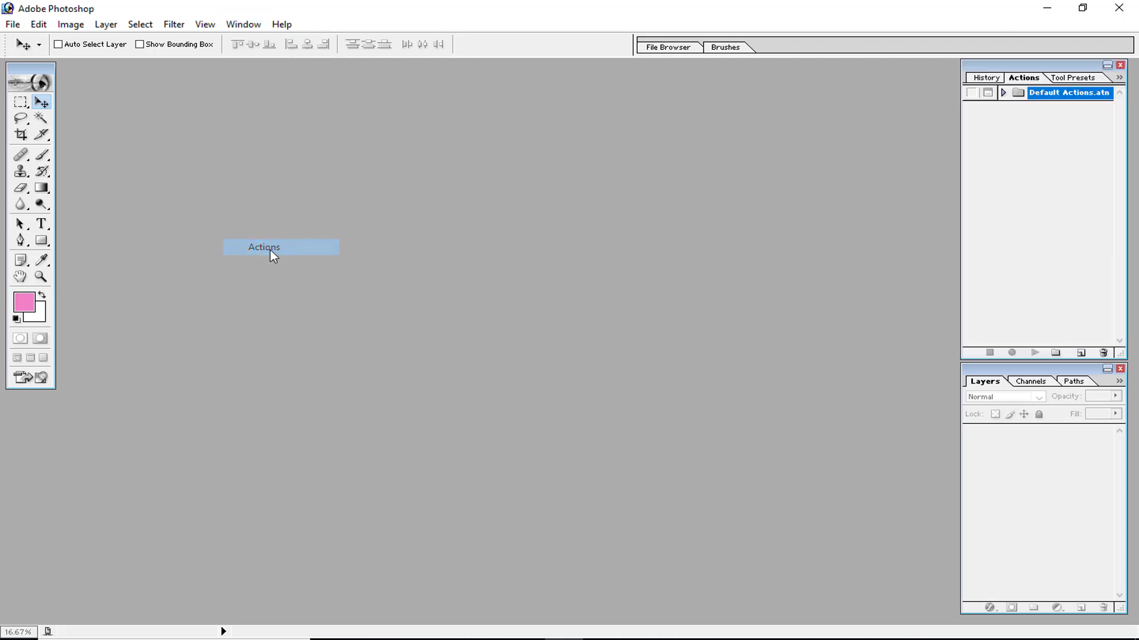
Close the Layers panel and reopen it.
{"action": "left_click", "coordinate": [1120, 368]}
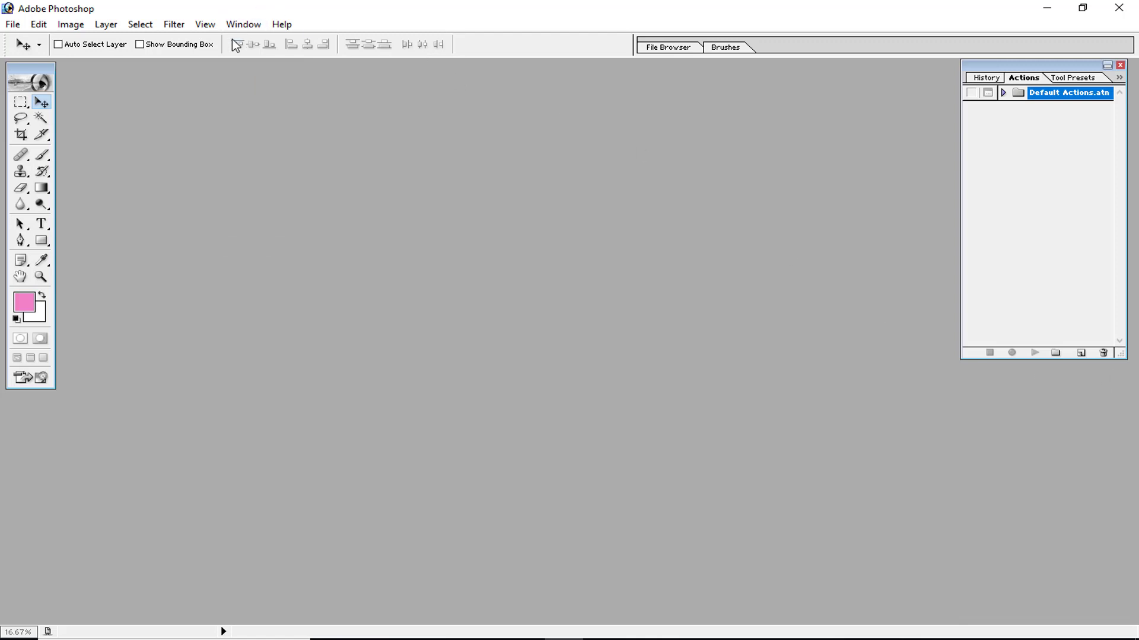
{"action": "left_click", "coordinate": [243, 23]}
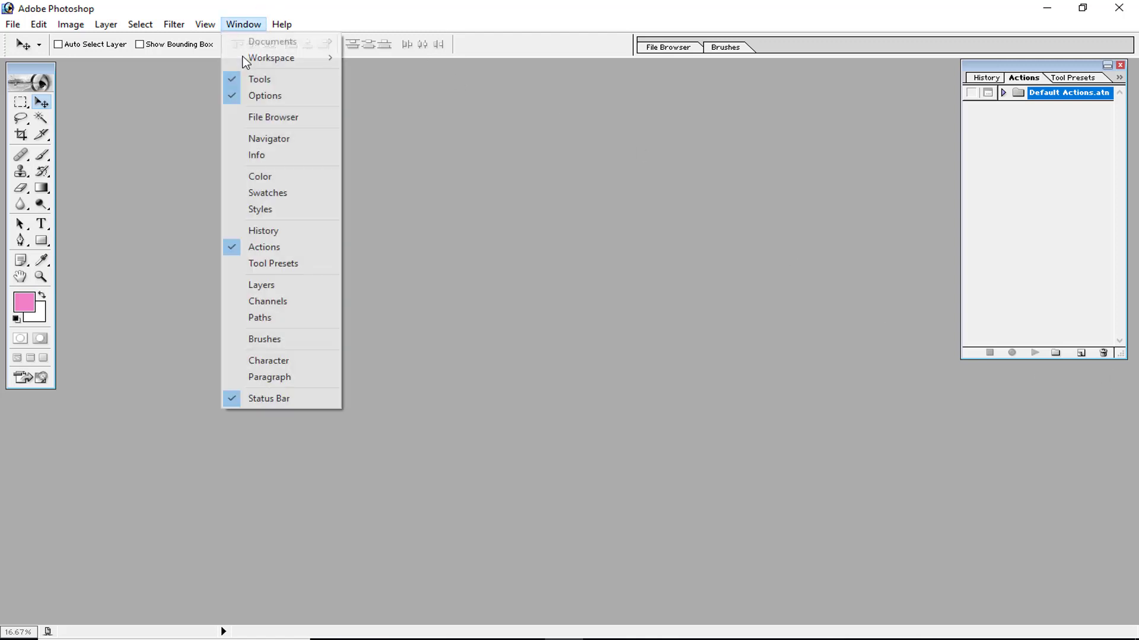
{"action": "left_click", "coordinate": [277, 285]}
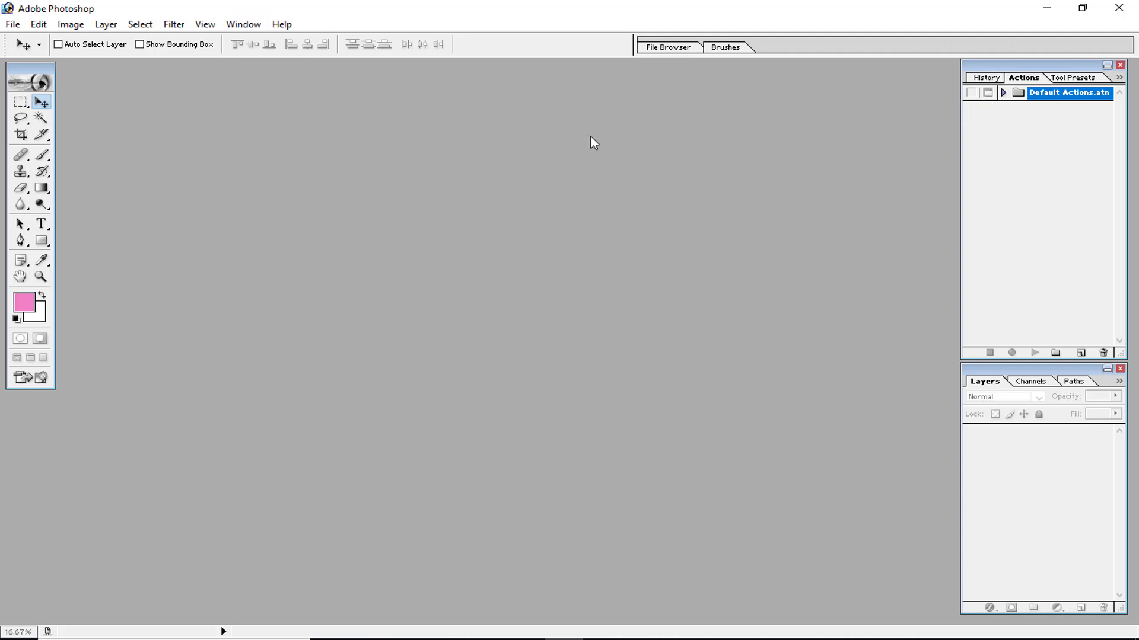
Create a new action set named demo.
{"action": "left_click", "coordinate": [1045, 302]}
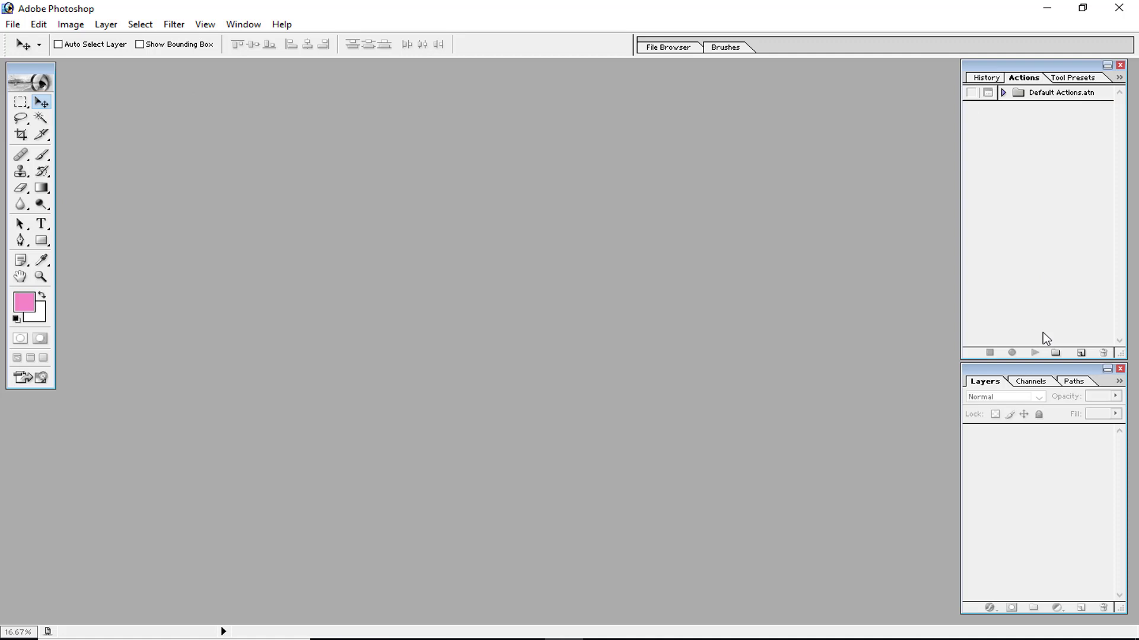
{"action": "left_click", "coordinate": [1036, 98]}
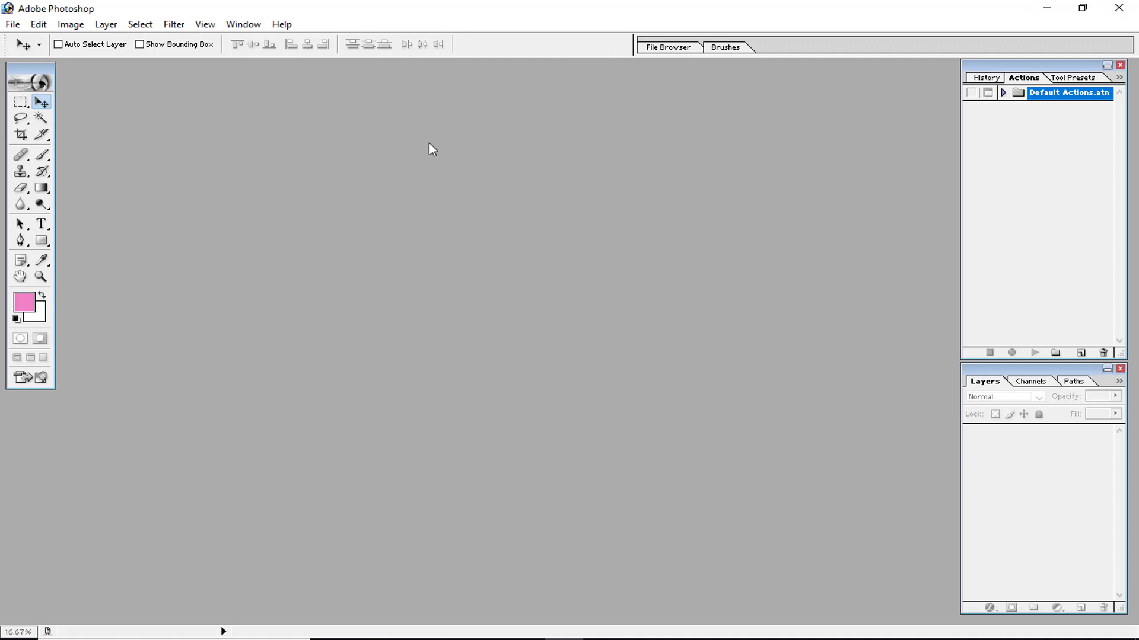
{"action": "left_click", "coordinate": [1056, 353]}
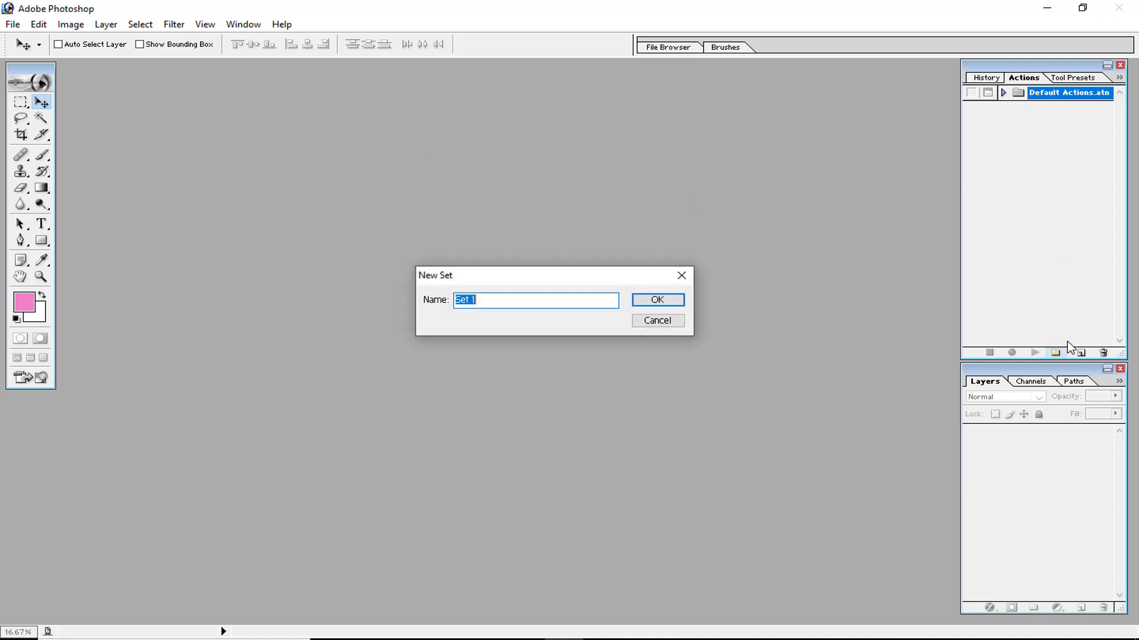
{"action": "type", "text": "demo"}
{"action": "key", "text": "Return"}
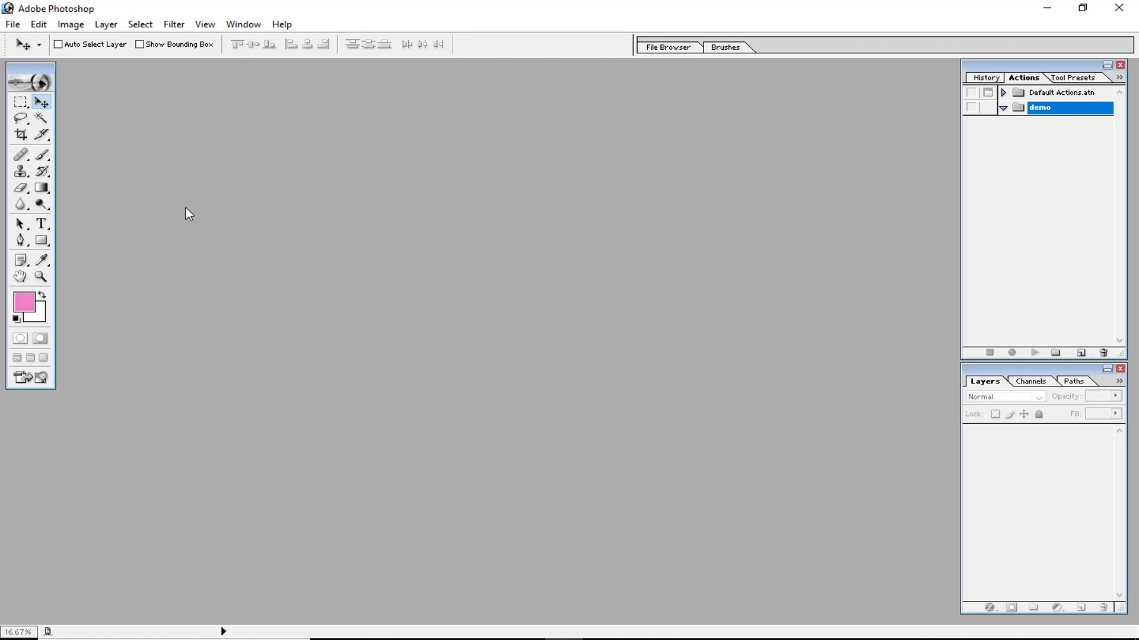
Open the photo DSC_0269 from the action folder and reposition its document window.
{"action": "key", "text": "ctrl+o"}
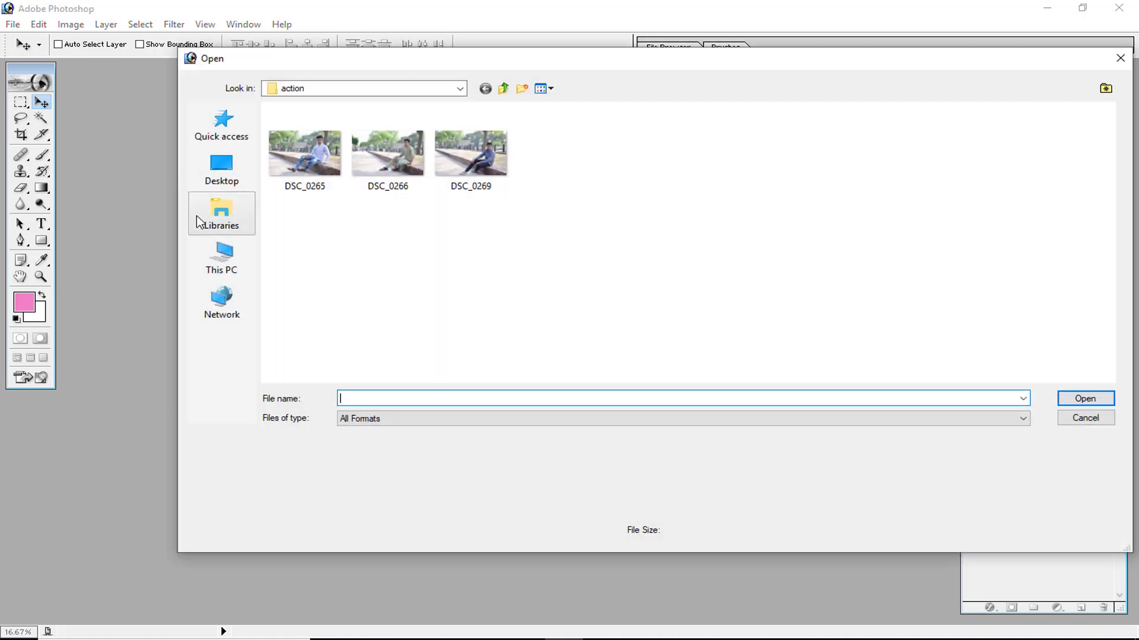
{"action": "left_click", "coordinate": [468, 157]}
{"action": "double_click", "coordinate": [460, 189]}
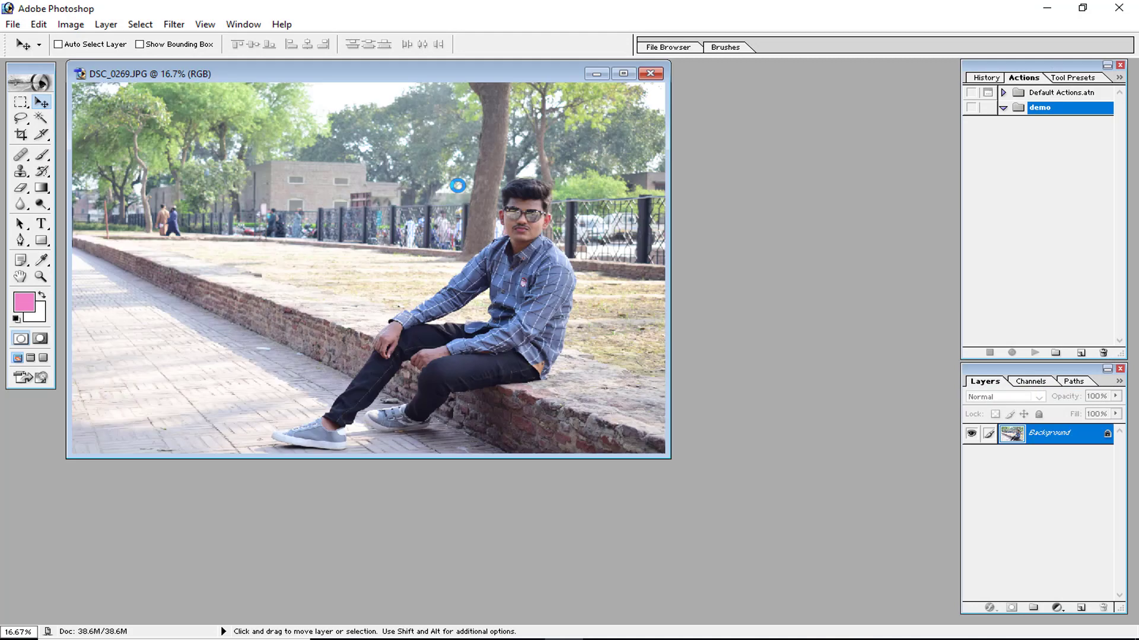
{"action": "left_click_drag", "start_coordinate": [401, 73], "coordinate": [430, 102]}
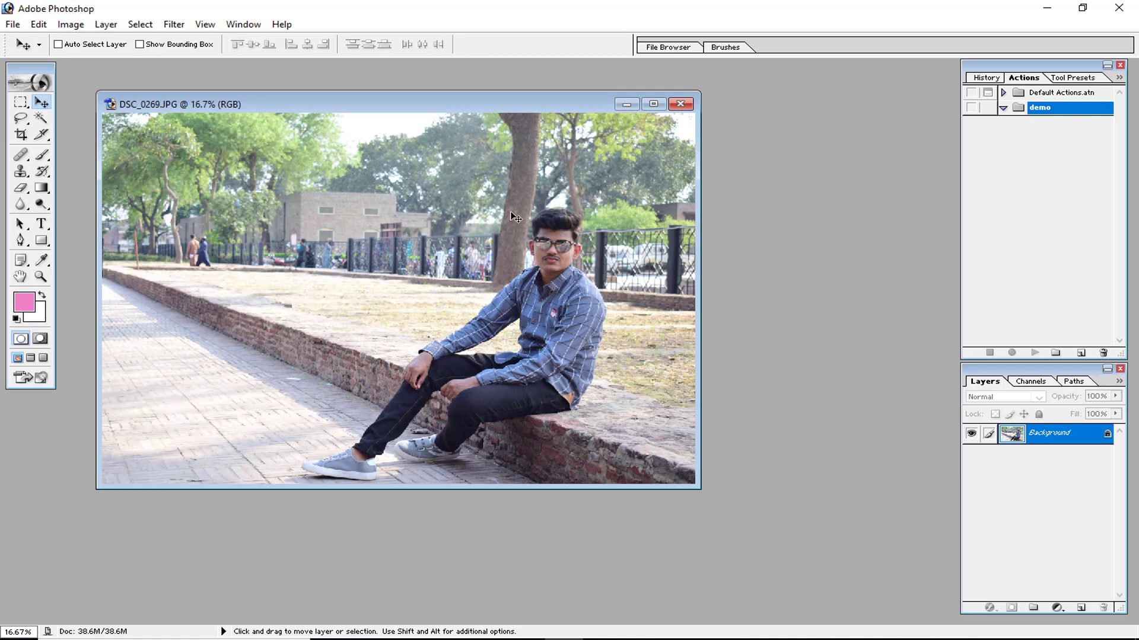
Start recording a new action, Action 1, in the demo set with function key F7 plus Control.
{"action": "left_click", "coordinate": [1080, 354]}
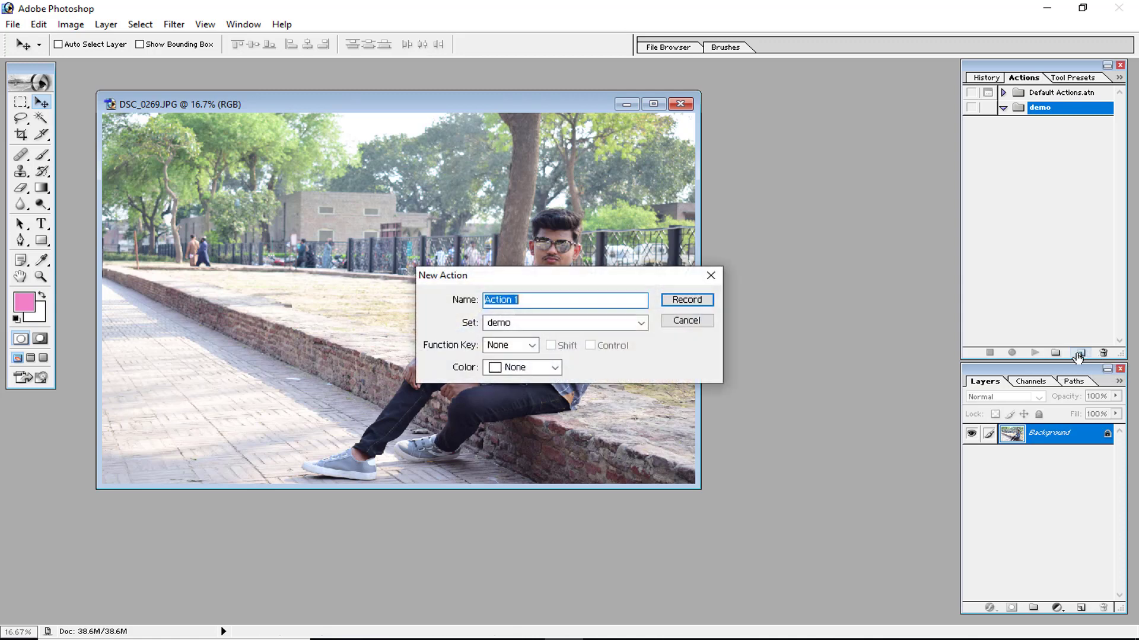
{"action": "left_click", "coordinate": [534, 345]}
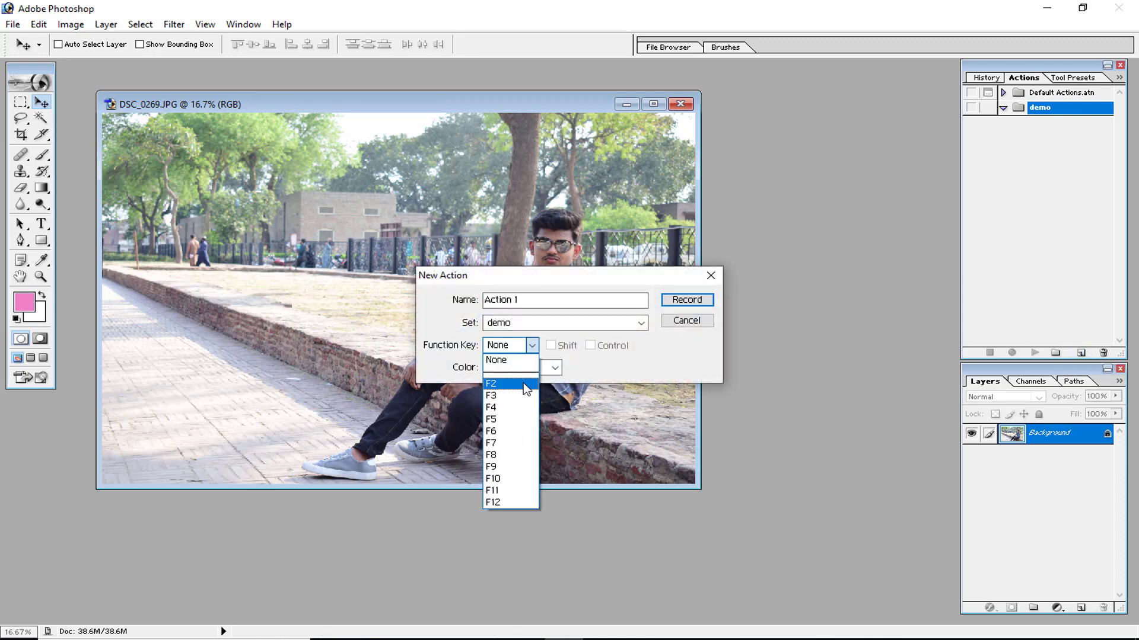
{"action": "left_click", "coordinate": [521, 441]}
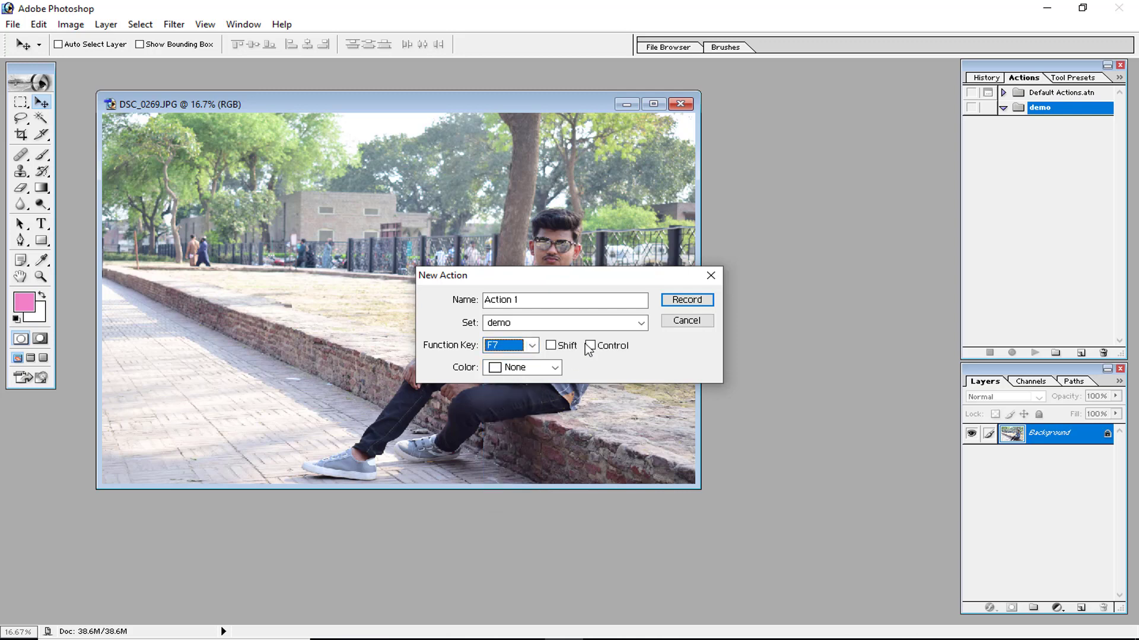
{"action": "left_click", "coordinate": [589, 346]}
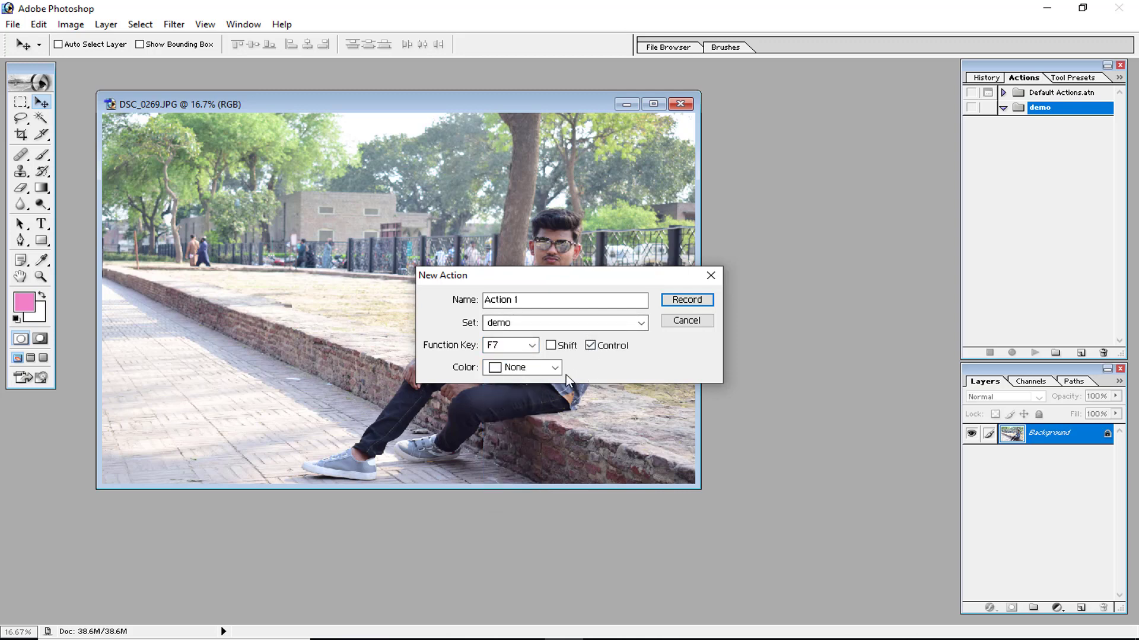
{"action": "left_click", "coordinate": [687, 299]}
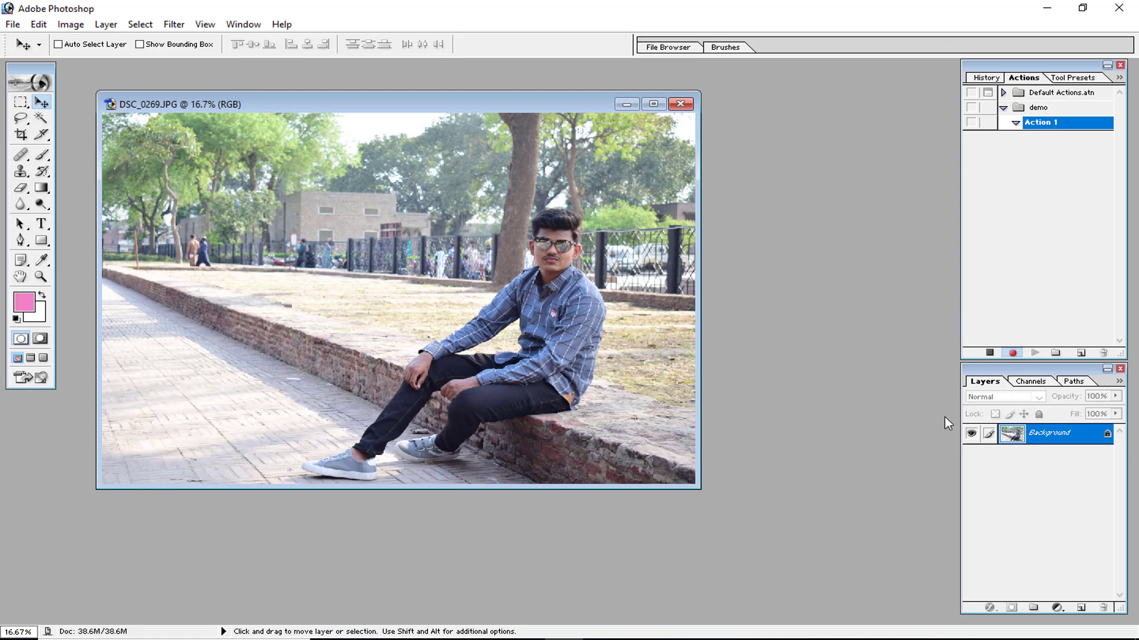
Convert the Background into a regular Layer 0 and duplicate it.
{"action": "double_click", "coordinate": [1109, 437]}
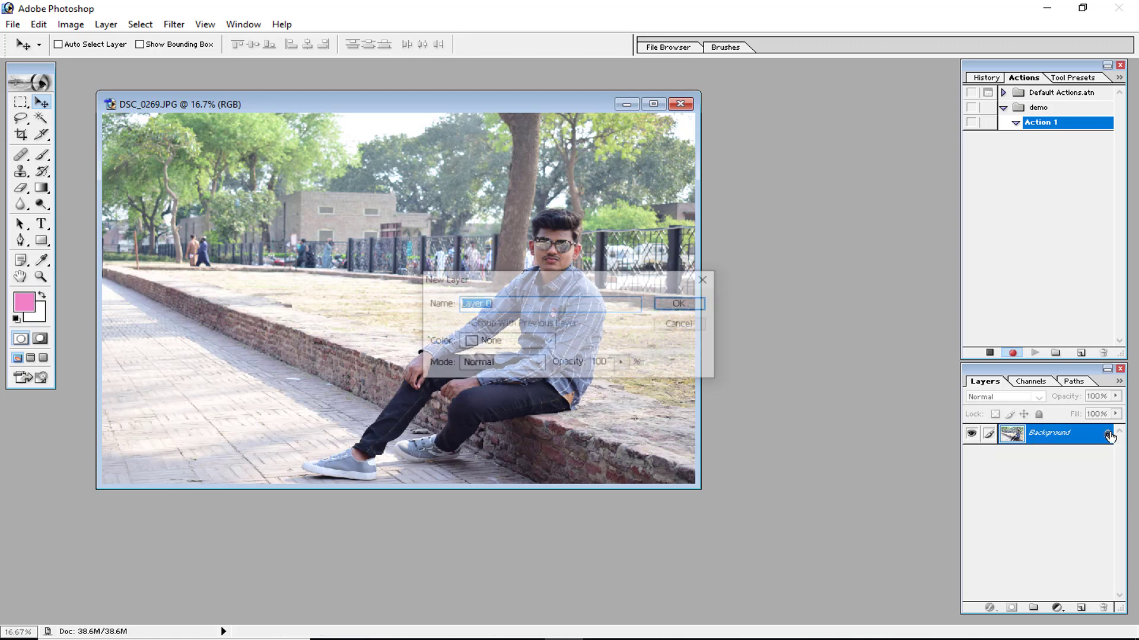
{"action": "left_click", "coordinate": [682, 303]}
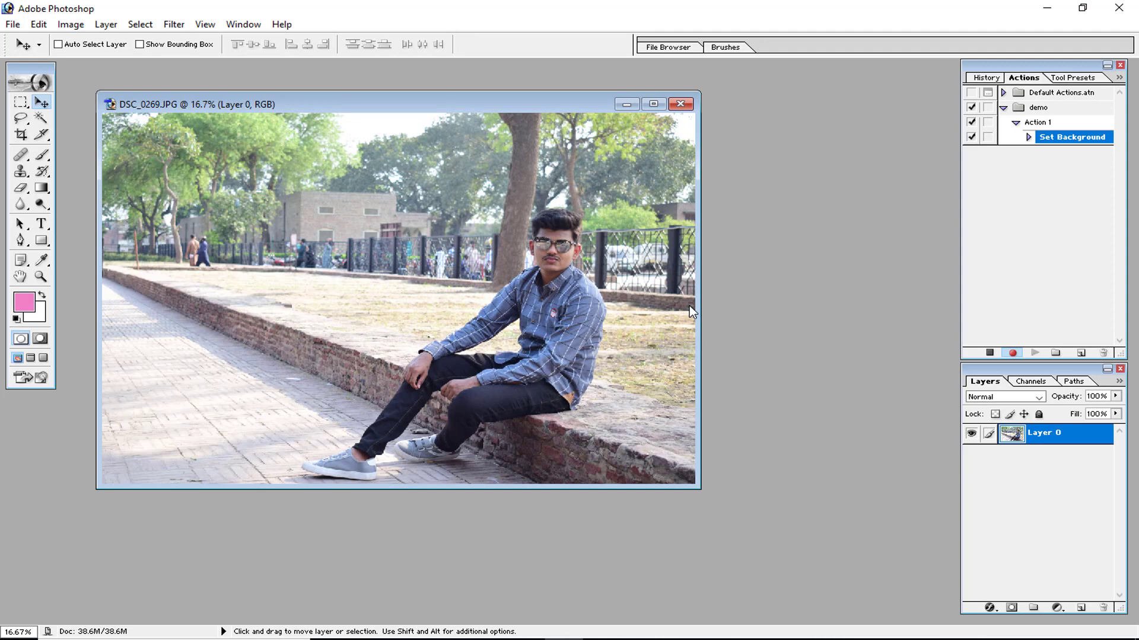
{"action": "key", "text": "ctrl+j"}
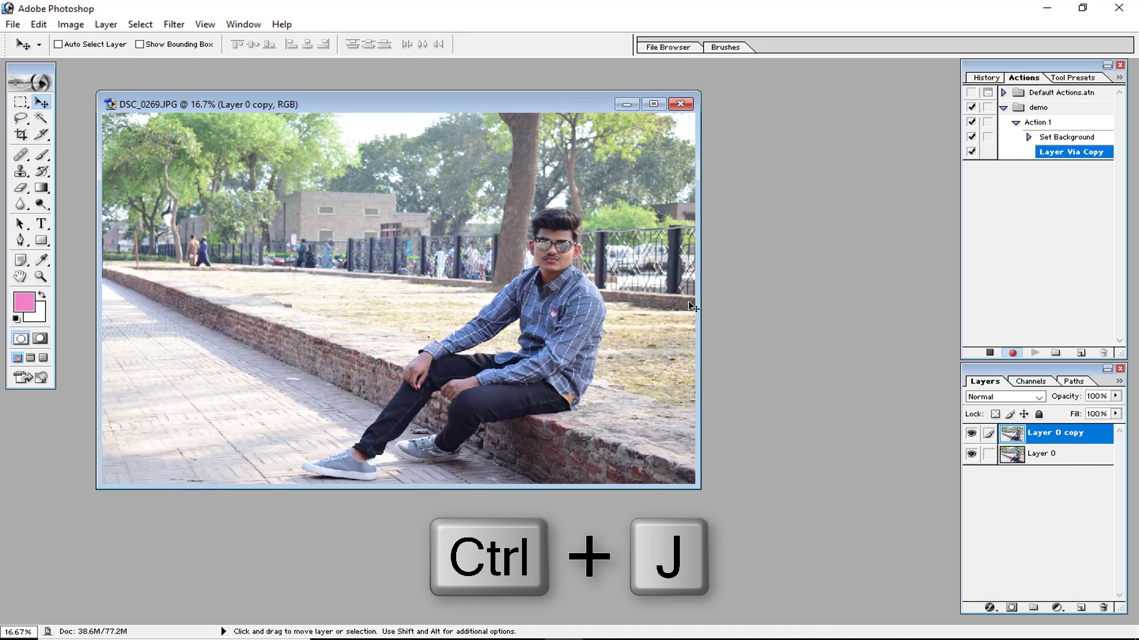
Brighten the duplicate layer with Curves, raising an upper and a lower point on the RGB curve.
{"action": "left_click", "coordinate": [69, 25]}
{"action": "mouse_move", "coordinate": [169, 63]}
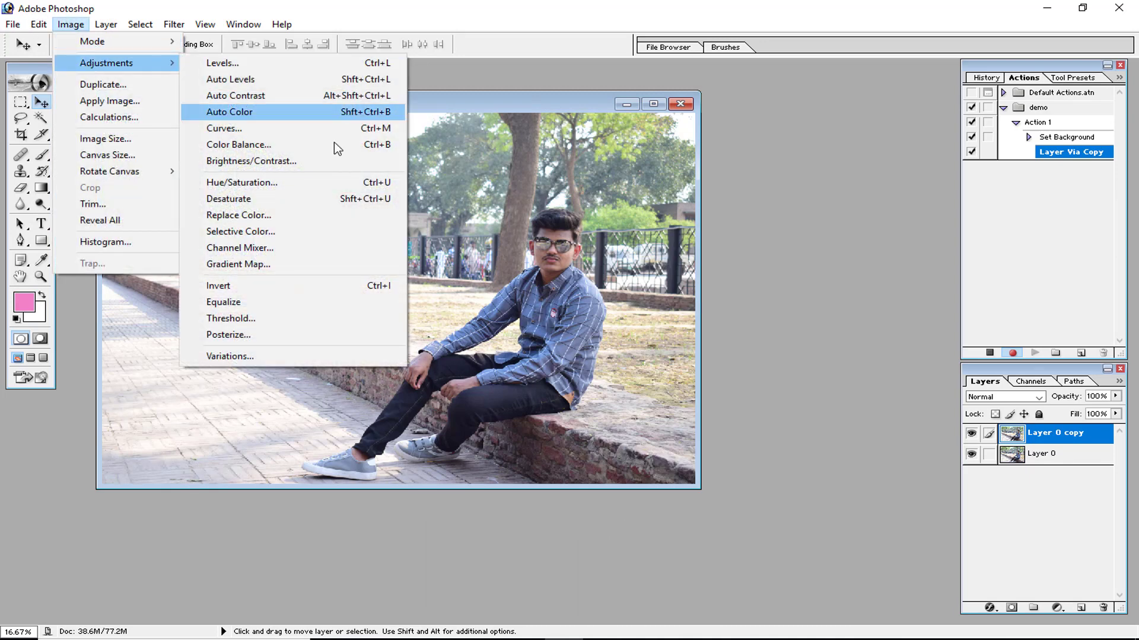
{"action": "left_click", "coordinate": [305, 130]}
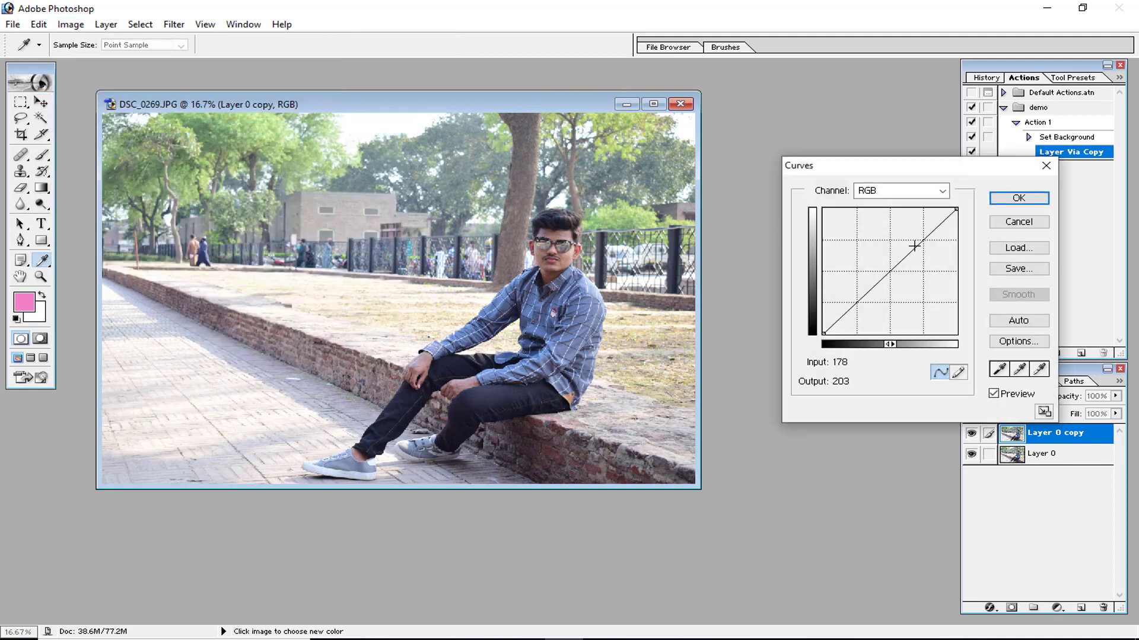
{"action": "left_click_drag", "start_coordinate": [913, 248], "coordinate": [906, 242]}
{"action": "left_click", "coordinate": [857, 300]}
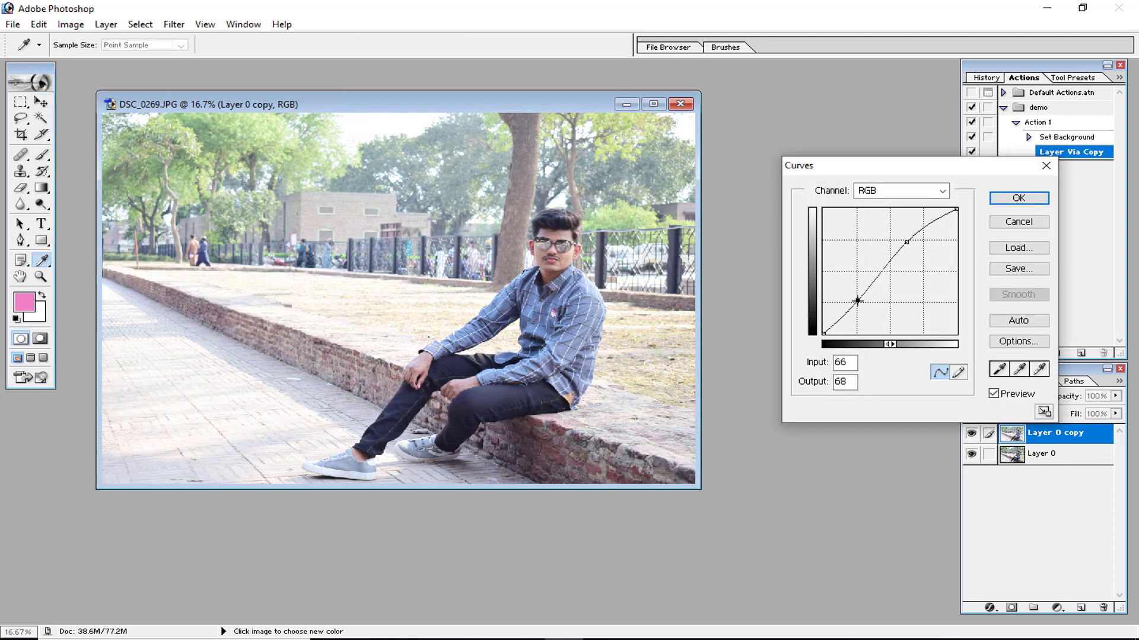
{"action": "left_click_drag", "start_coordinate": [857, 301], "coordinate": [851, 298]}
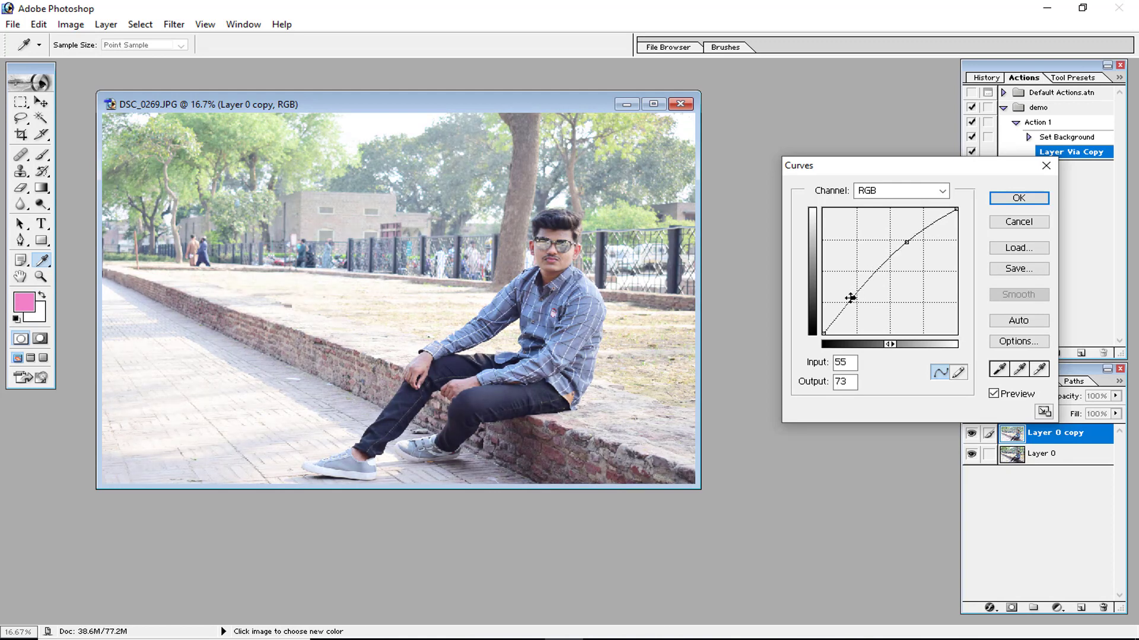
{"action": "left_click", "coordinate": [1002, 202]}
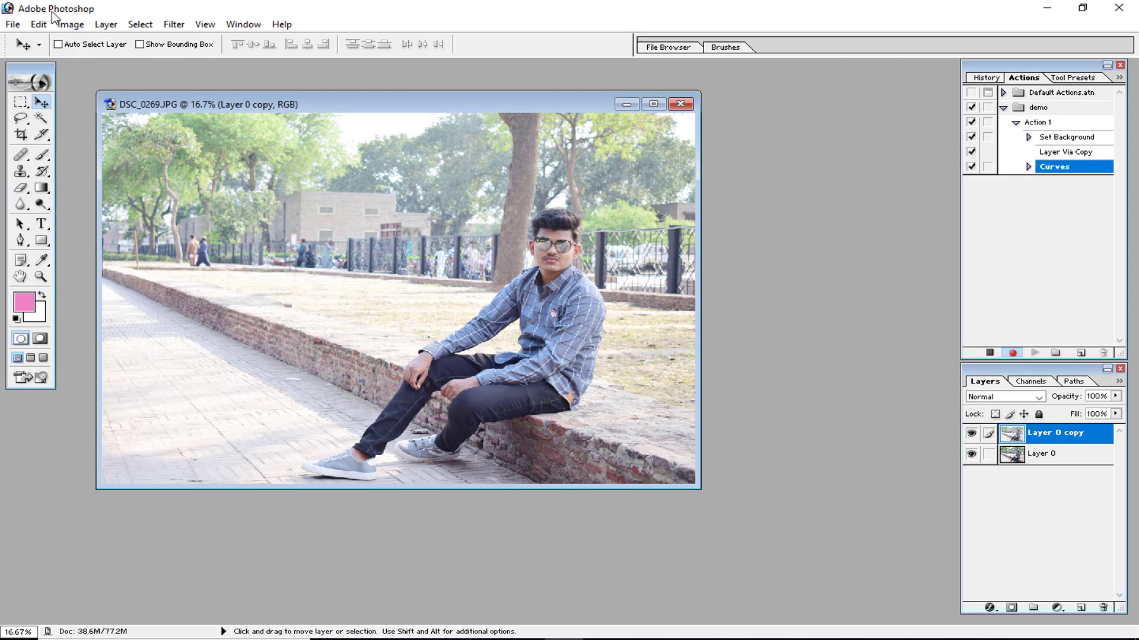
Apply Hue/Saturation to the duplicate layer with Saturation set to +37.
{"action": "left_click", "coordinate": [71, 24]}
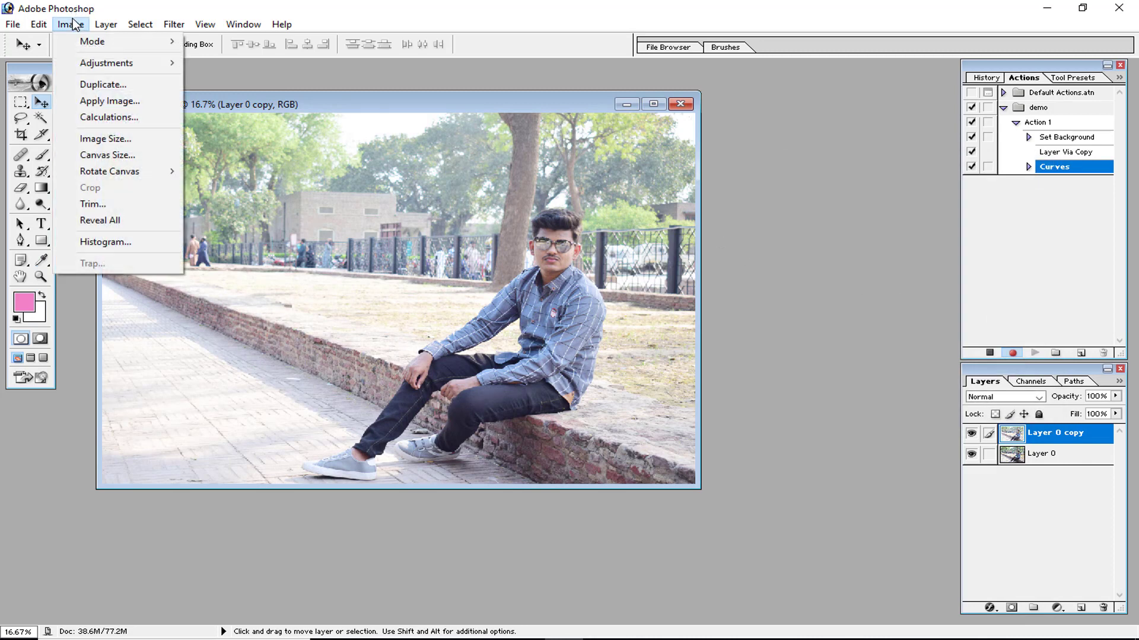
{"action": "mouse_move", "coordinate": [89, 64]}
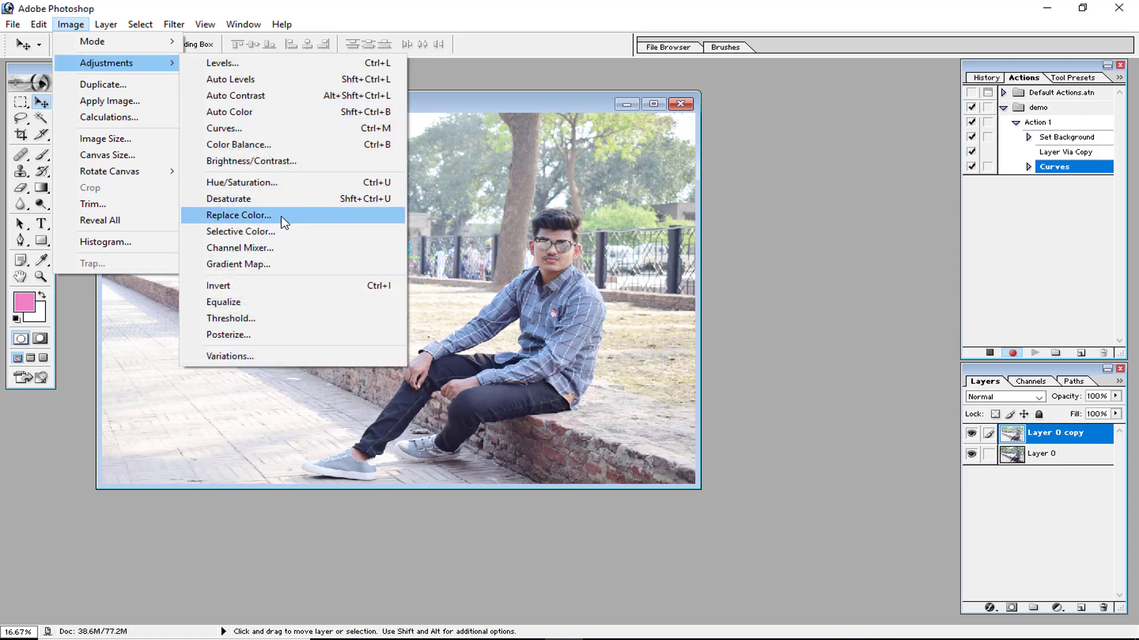
{"action": "left_click", "coordinate": [277, 184]}
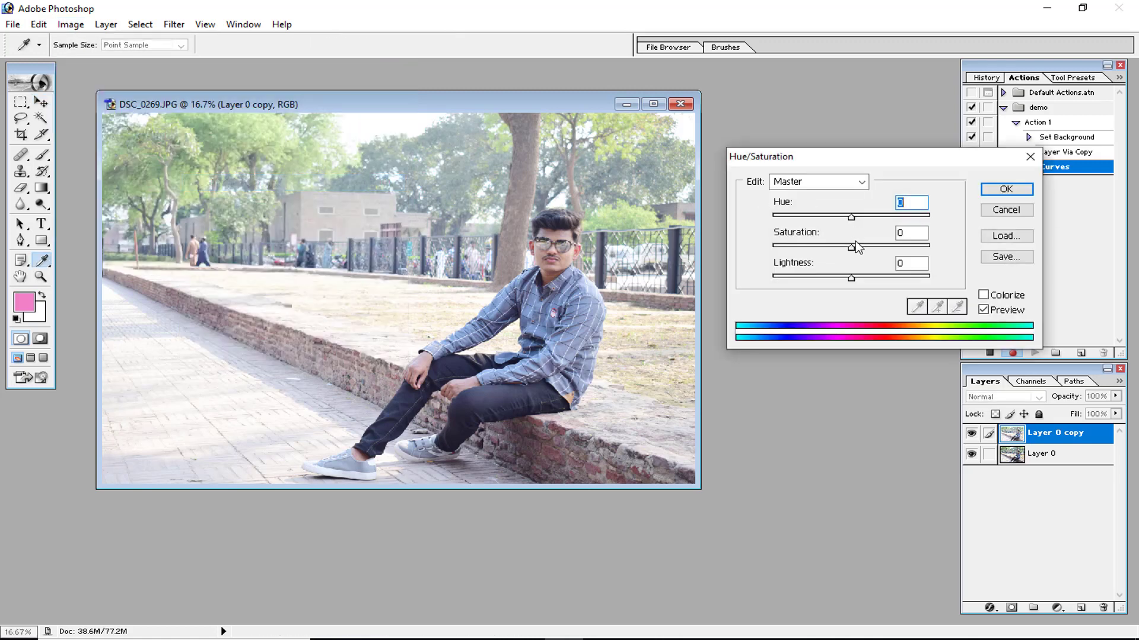
{"action": "left_click_drag", "start_coordinate": [867, 248], "coordinate": [884, 252]}
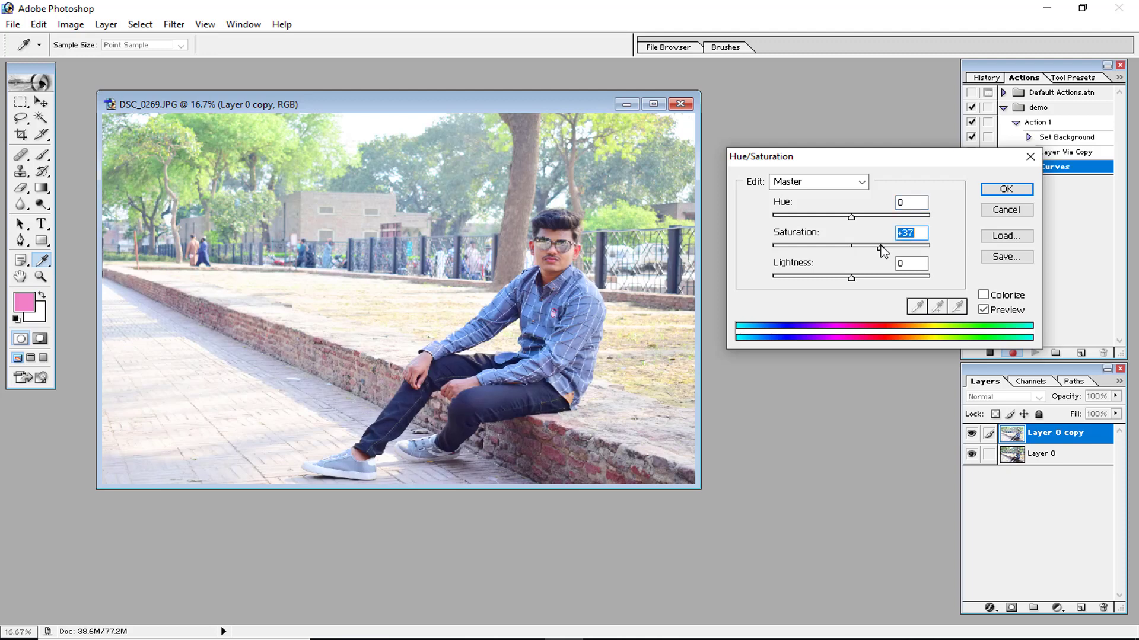
{"action": "left_click", "coordinate": [1005, 189]}
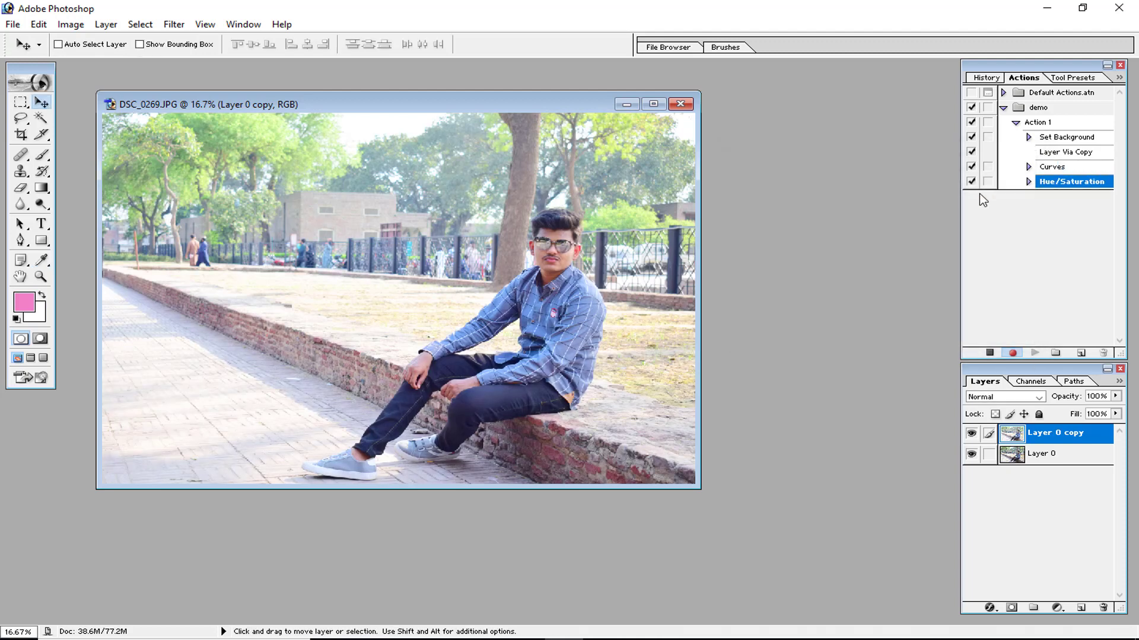
Open Replace Color on the duplicate layer, sample the pavement, and set Saturation to +4, Lightness to +45 and Fuzziness to 36.
{"action": "left_click", "coordinate": [70, 24]}
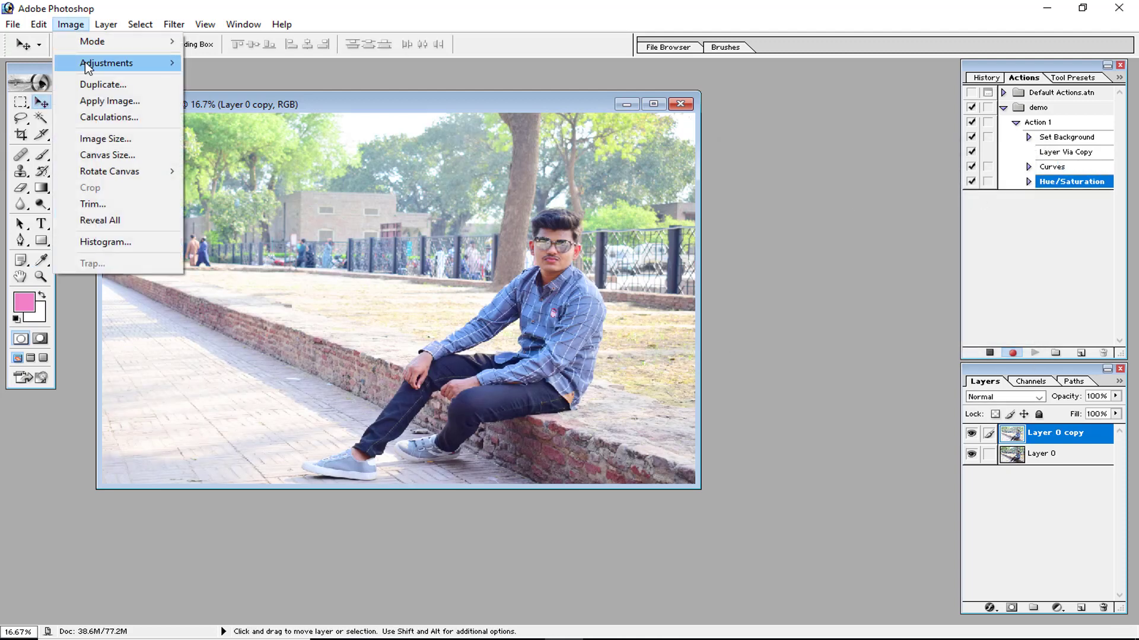
{"action": "left_click", "coordinate": [243, 215]}
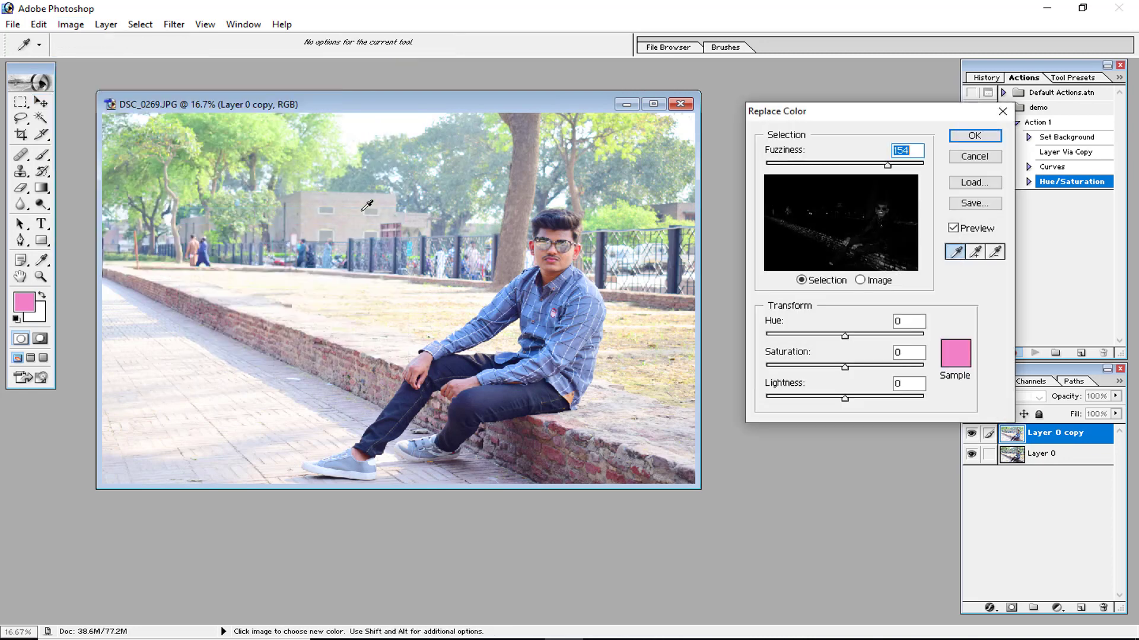
{"action": "left_click", "coordinate": [559, 233]}
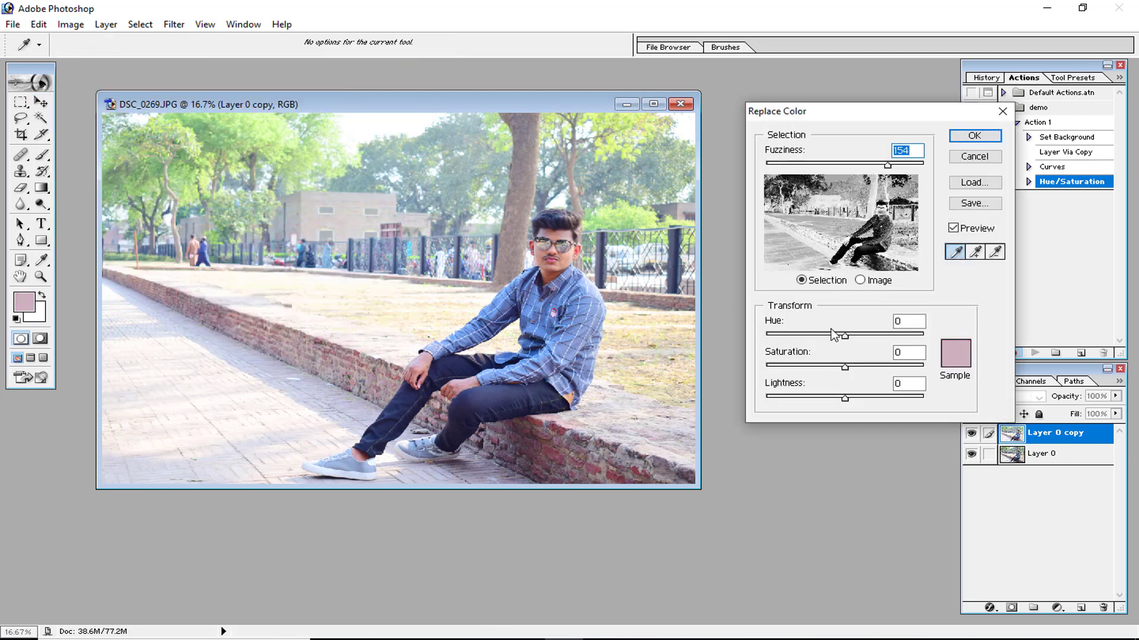
{"action": "left_click_drag", "start_coordinate": [850, 366], "coordinate": [874, 397]}
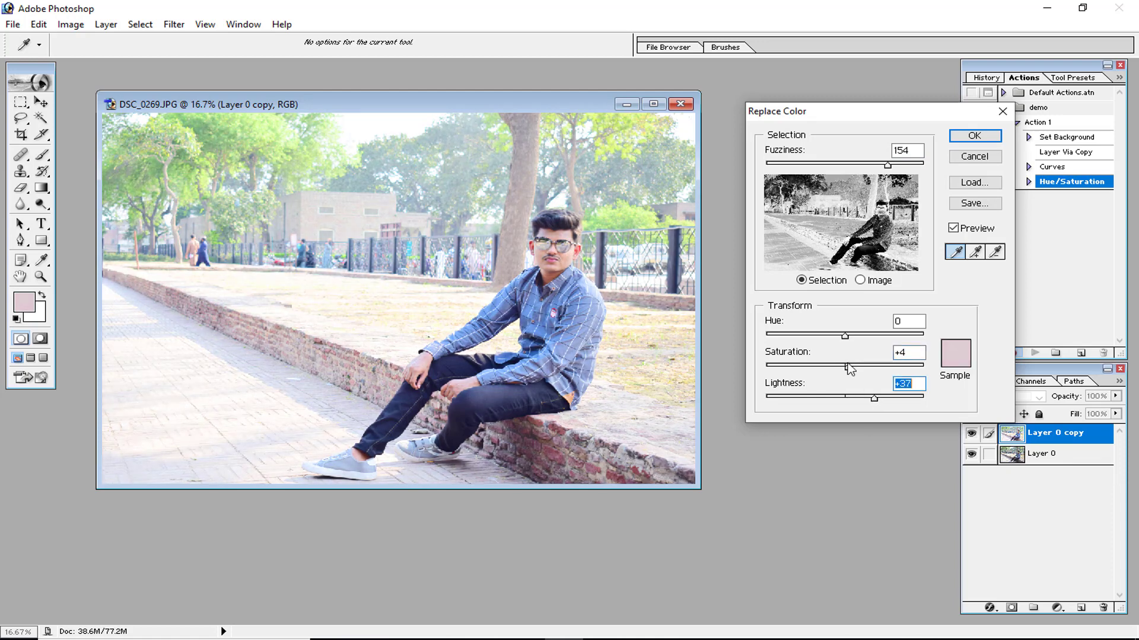
{"action": "left_click_drag", "start_coordinate": [887, 165], "coordinate": [794, 164]}
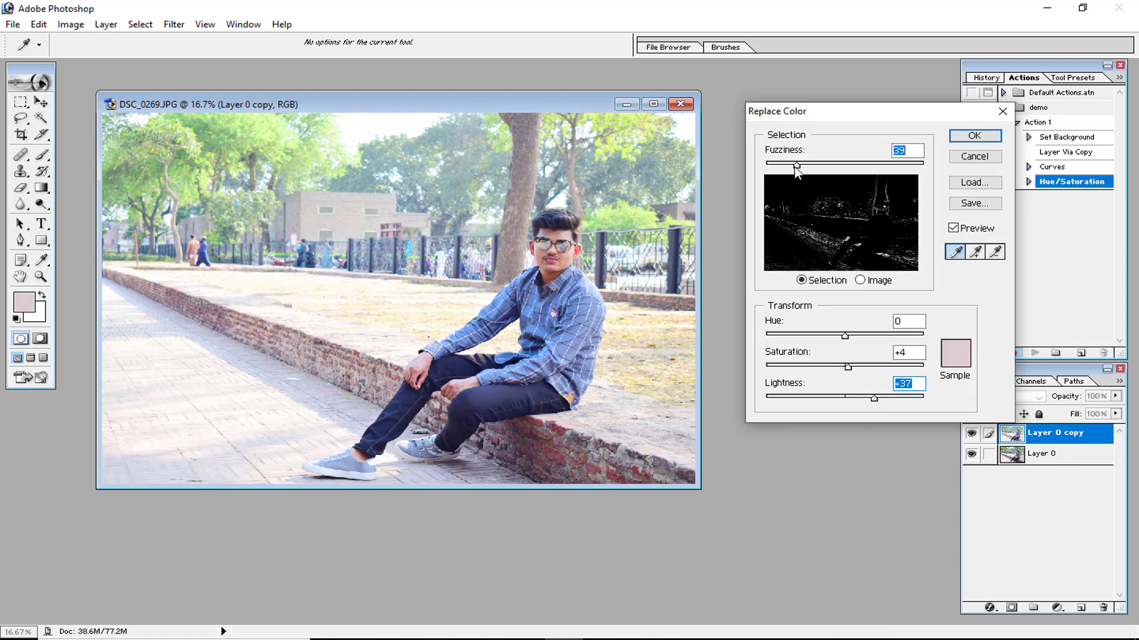
{"action": "left_click_drag", "start_coordinate": [874, 398], "coordinate": [881, 398]}
Resample the green foliage and recolour it pink with Hue -128, Lightness +4 and Fuzziness 162, then apply Replace Color.
{"action": "left_click", "coordinate": [557, 229]}
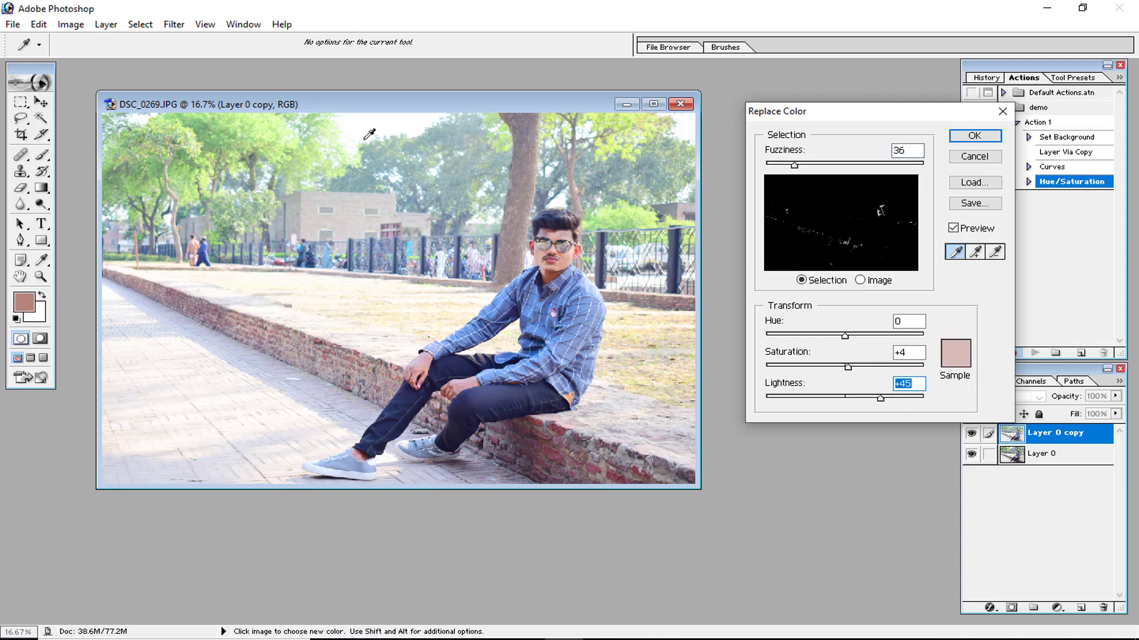
{"action": "left_click", "coordinate": [245, 119]}
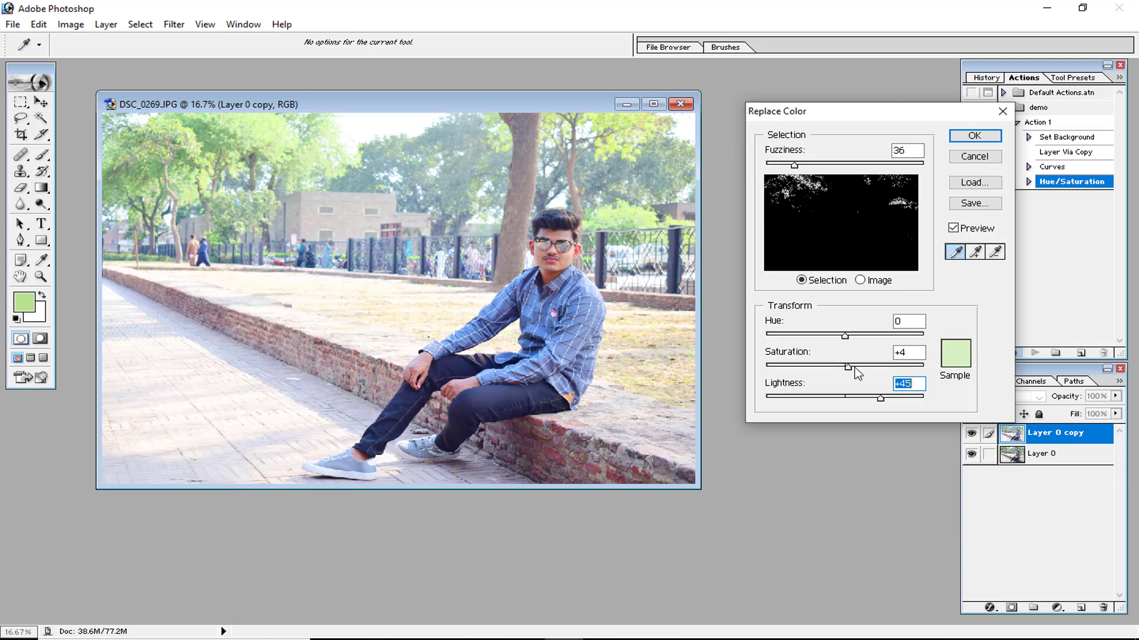
{"action": "left_click_drag", "start_coordinate": [891, 400], "coordinate": [848, 399]}
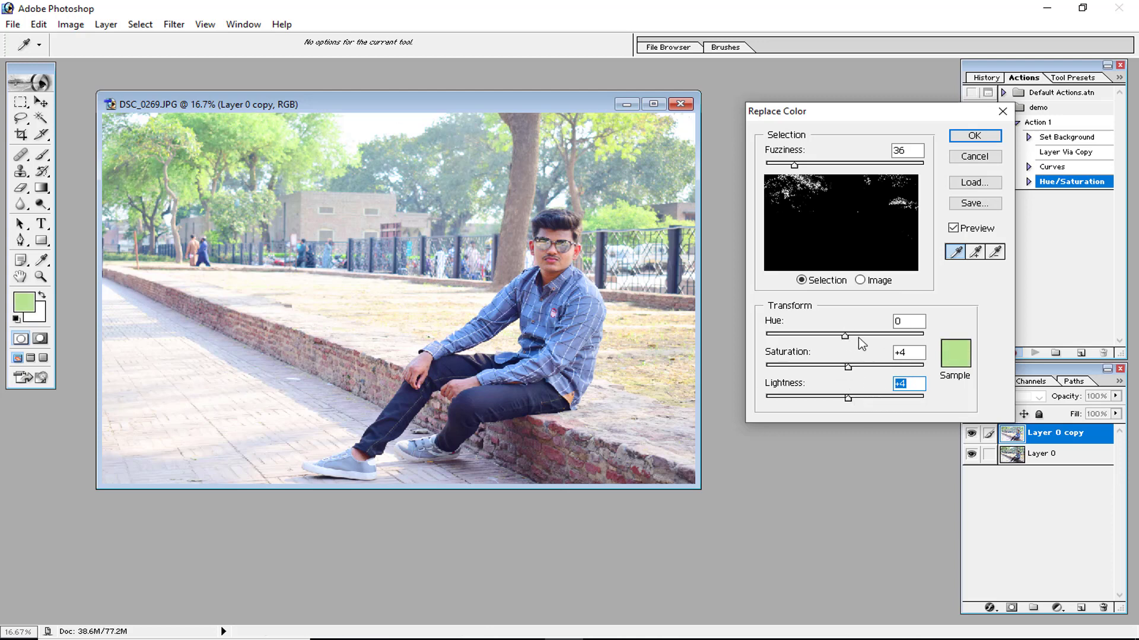
{"action": "left_click_drag", "start_coordinate": [859, 336], "coordinate": [789, 337]}
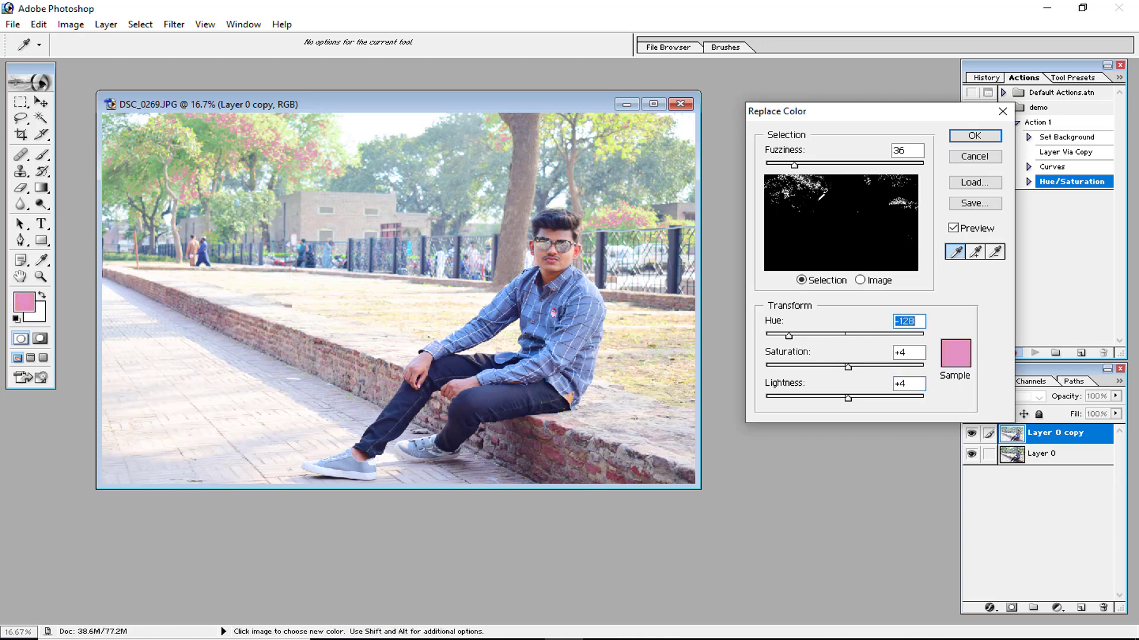
{"action": "left_click_drag", "start_coordinate": [794, 165], "coordinate": [896, 178]}
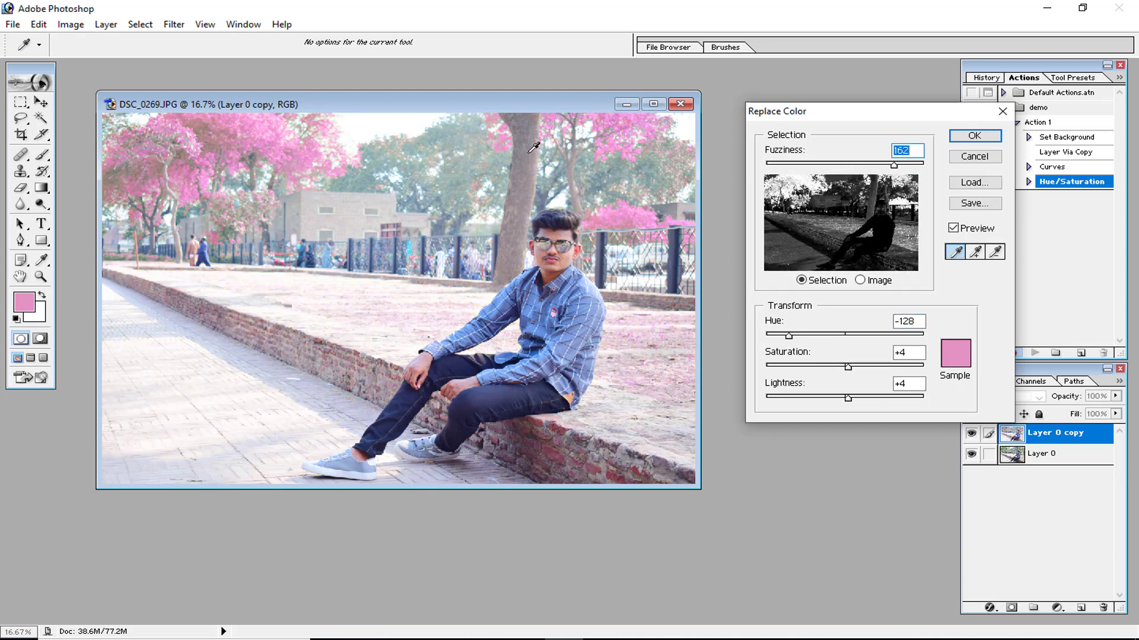
{"action": "left_click", "coordinate": [480, 166]}
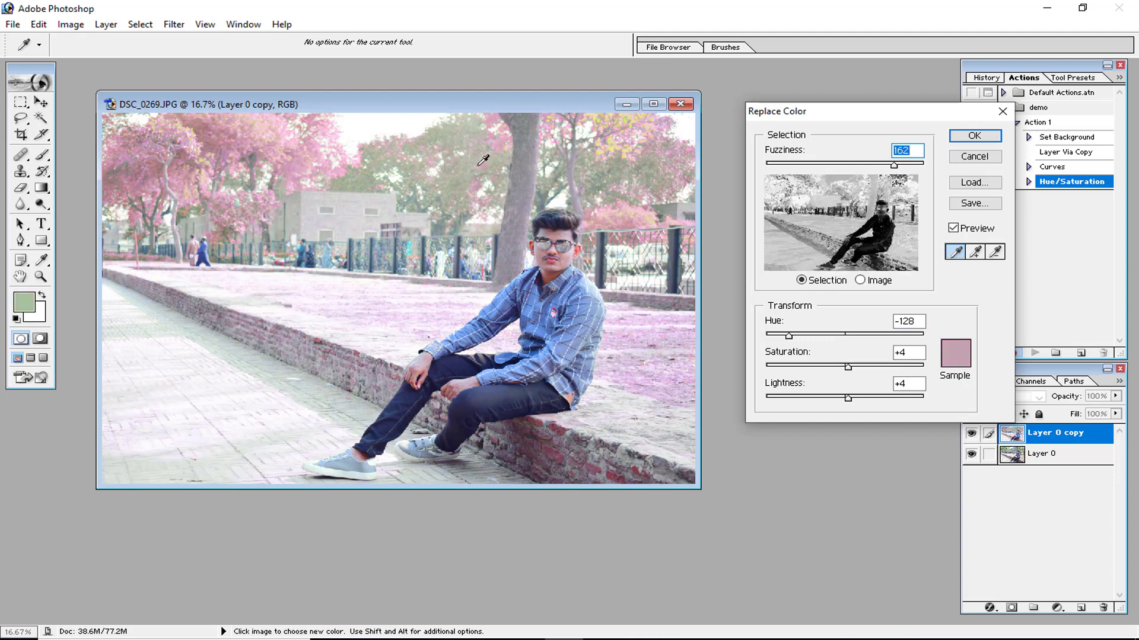
{"action": "left_click", "coordinate": [232, 132]}
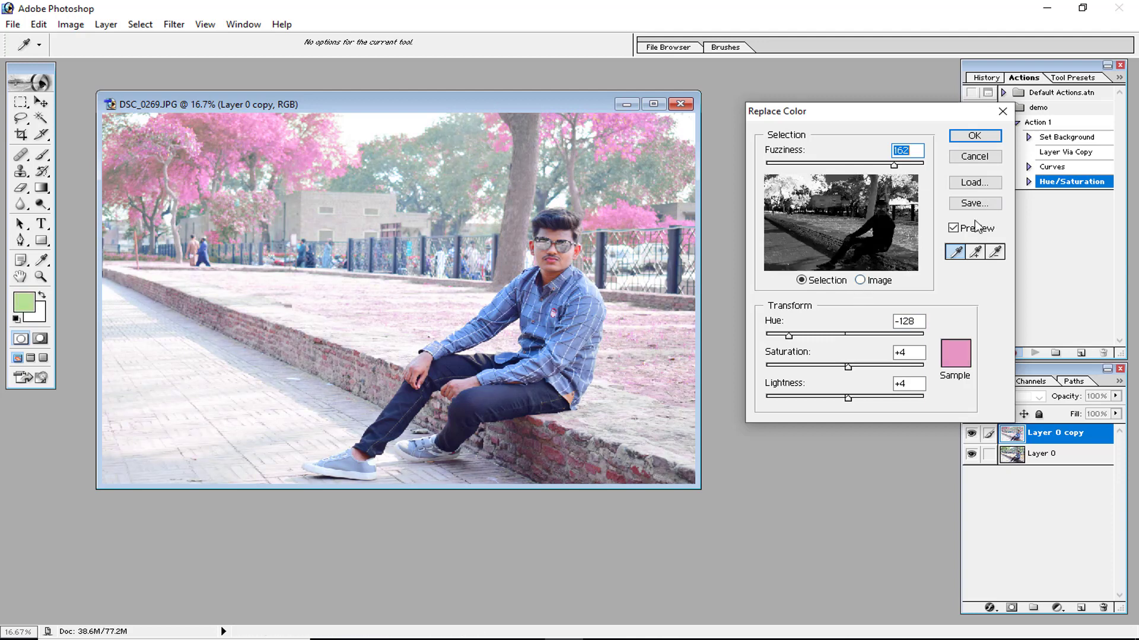
{"action": "left_click", "coordinate": [969, 137]}
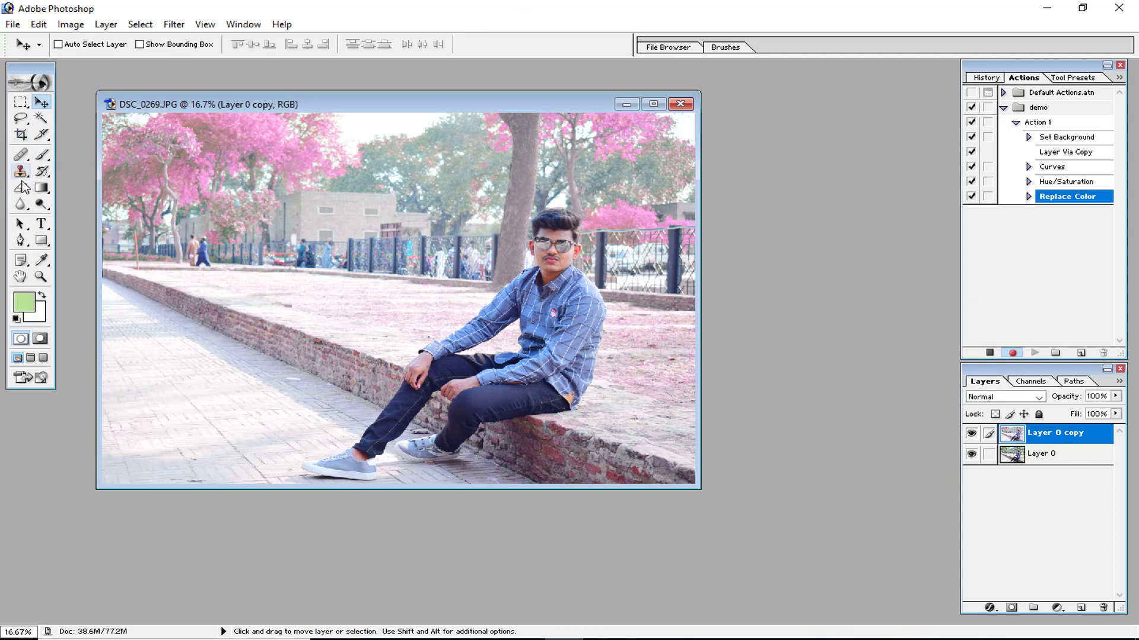
Draw a green rectangle shape on the pavement left of the man and free-transform it to 194% width and 79.5% height.
{"action": "left_click", "coordinate": [41, 240]}
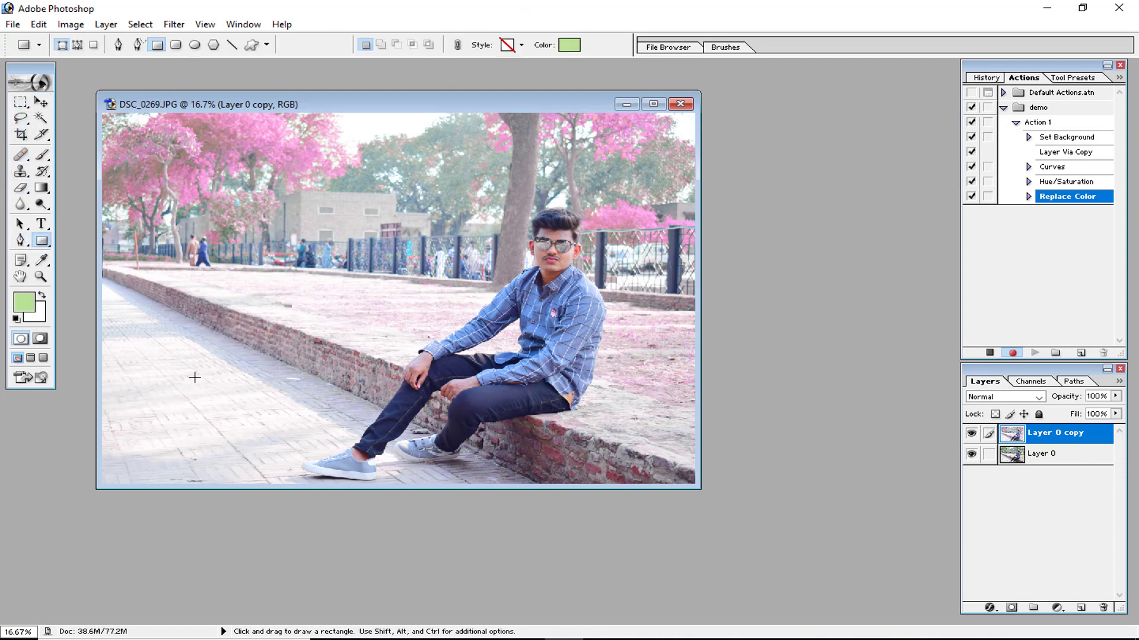
{"action": "left_click_drag", "start_coordinate": [152, 357], "coordinate": [217, 416]}
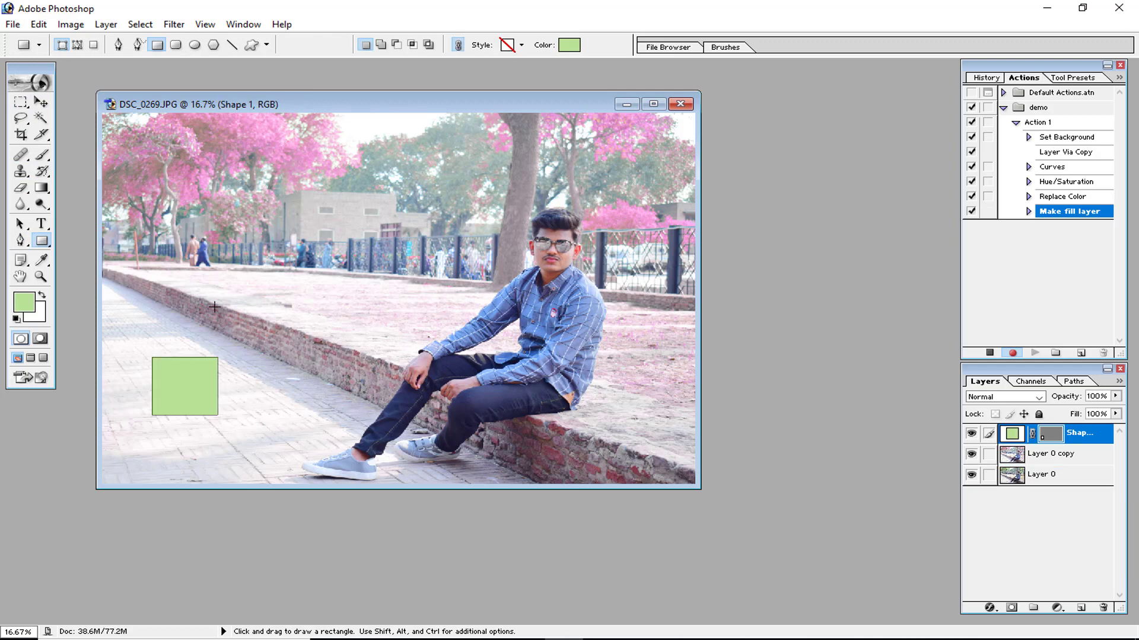
{"action": "key", "text": "ctrl+t"}
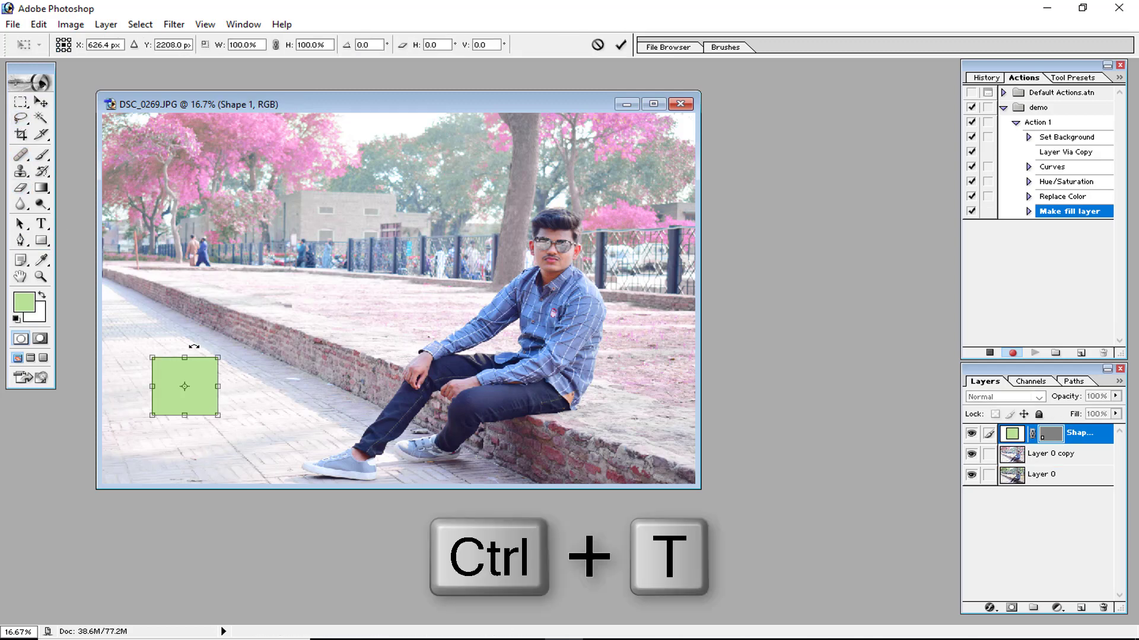
{"action": "left_click_drag", "start_coordinate": [218, 386], "coordinate": [281, 377]}
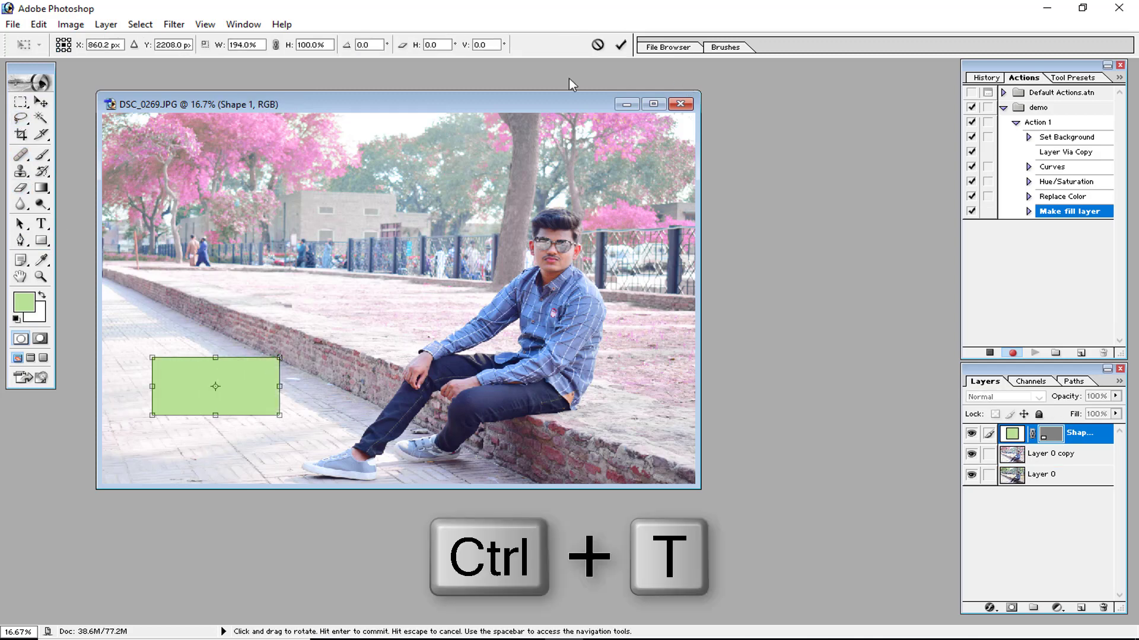
{"action": "left_click_drag", "start_coordinate": [216, 358], "coordinate": [216, 369]}
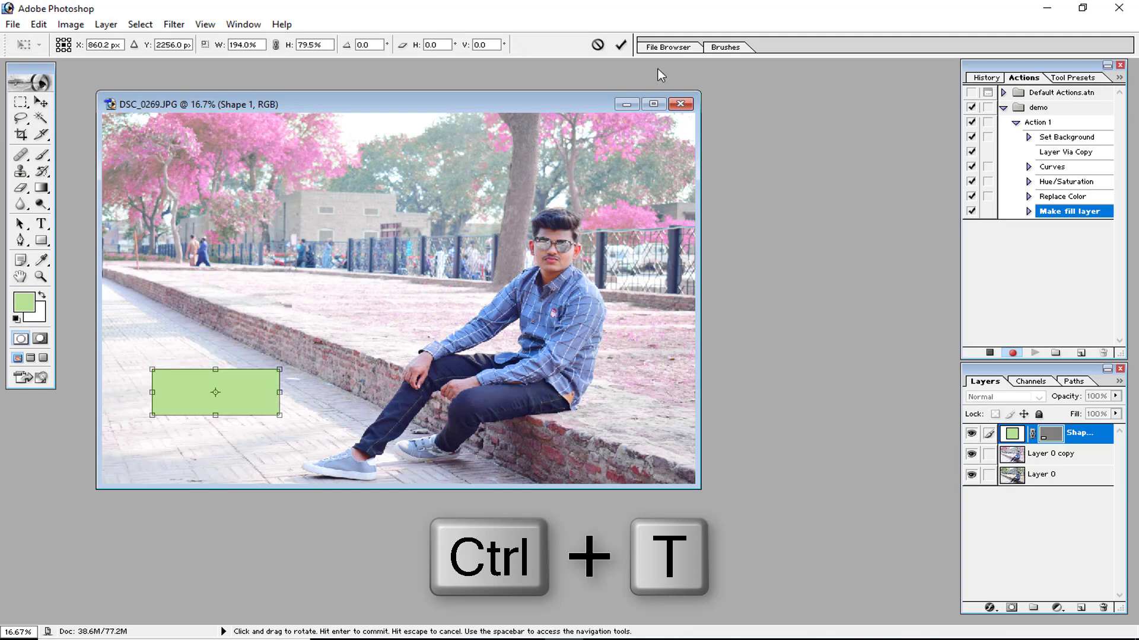
{"action": "left_click", "coordinate": [620, 44]}
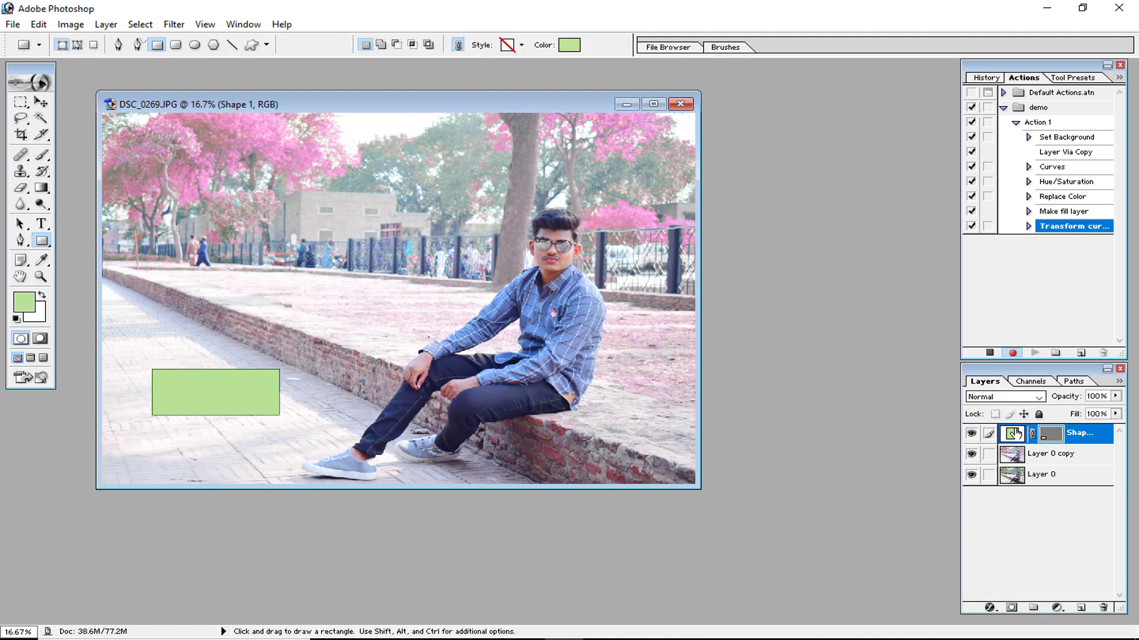
Set the rectangle shape layer's blend mode to Overlay and switch to the Type tool.
{"action": "left_click", "coordinate": [1008, 397]}
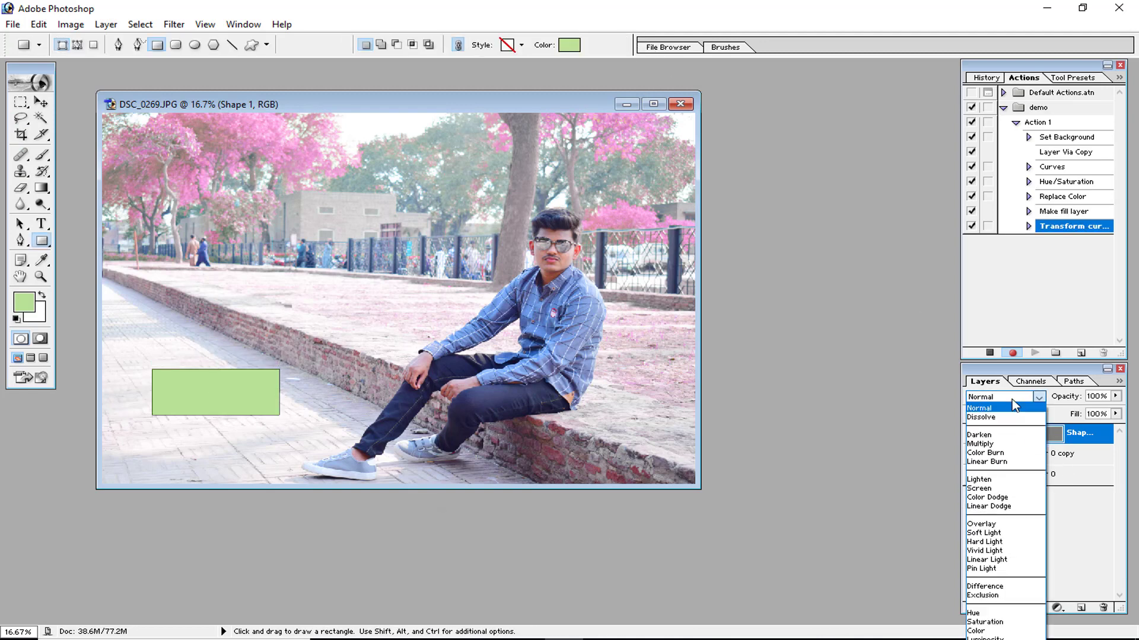
{"action": "left_click", "coordinate": [1007, 523]}
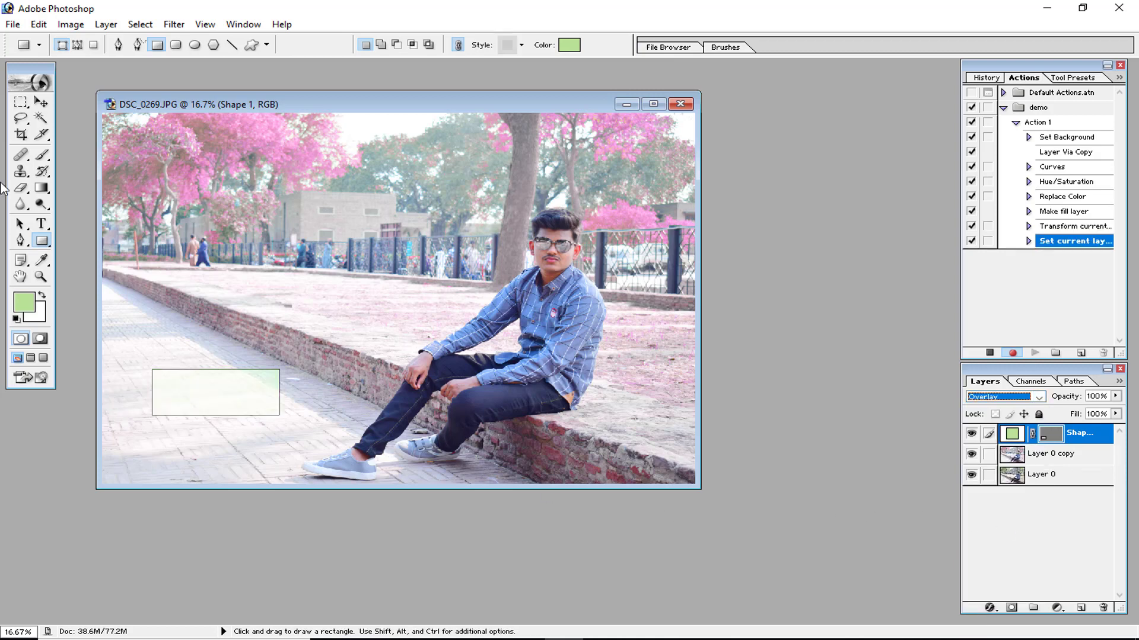
{"action": "left_click", "coordinate": [40, 224]}
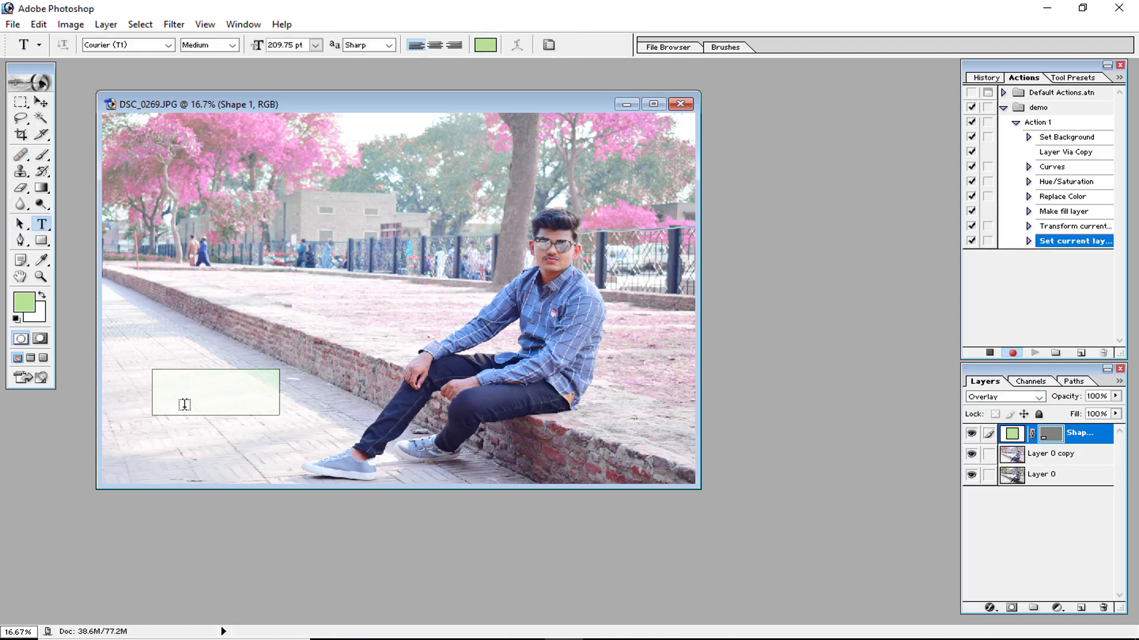
{"action": "key", "text": "ctrl+n"}
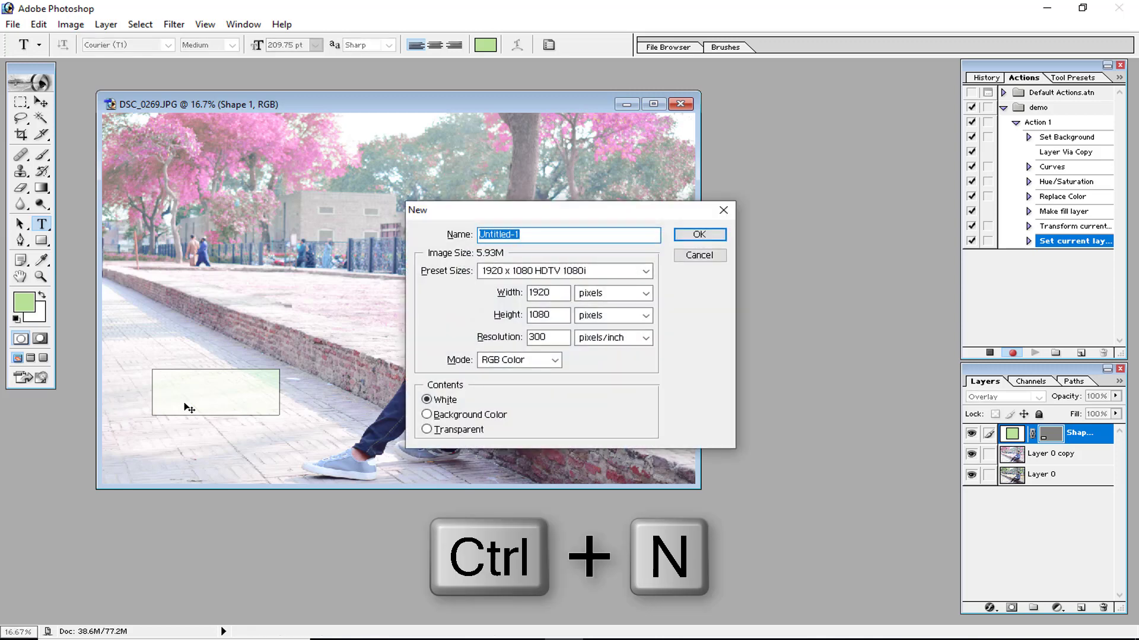
{"action": "key", "text": "Return"}
{"action": "key", "text": "ctrl+z"}
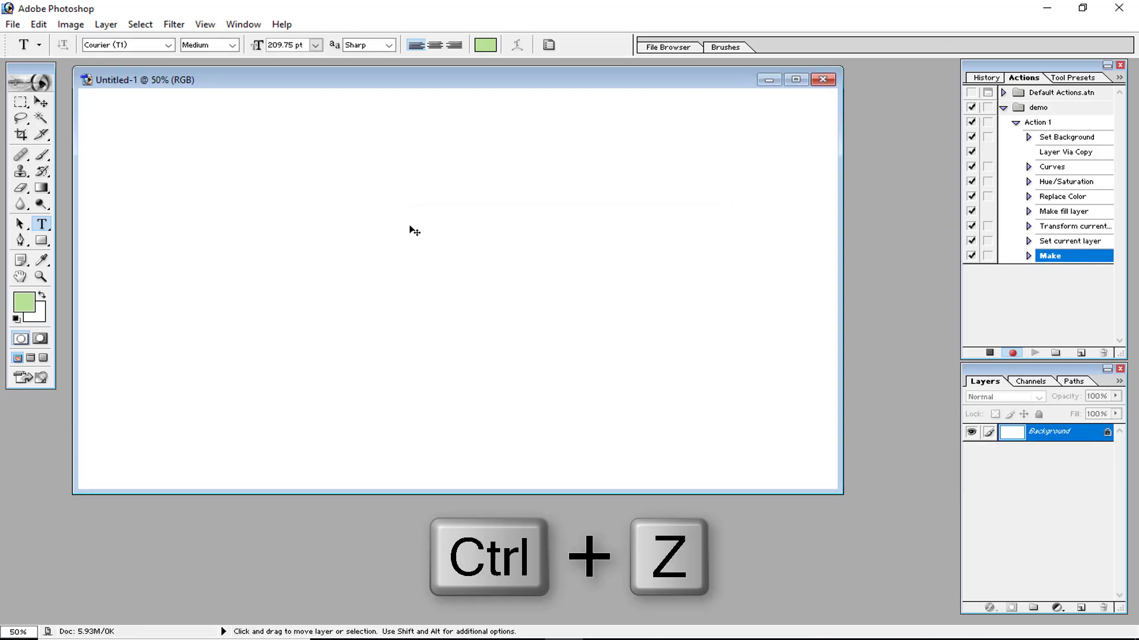
{"action": "left_click", "coordinate": [1071, 241]}
{"action": "left_click", "coordinate": [1070, 256]}
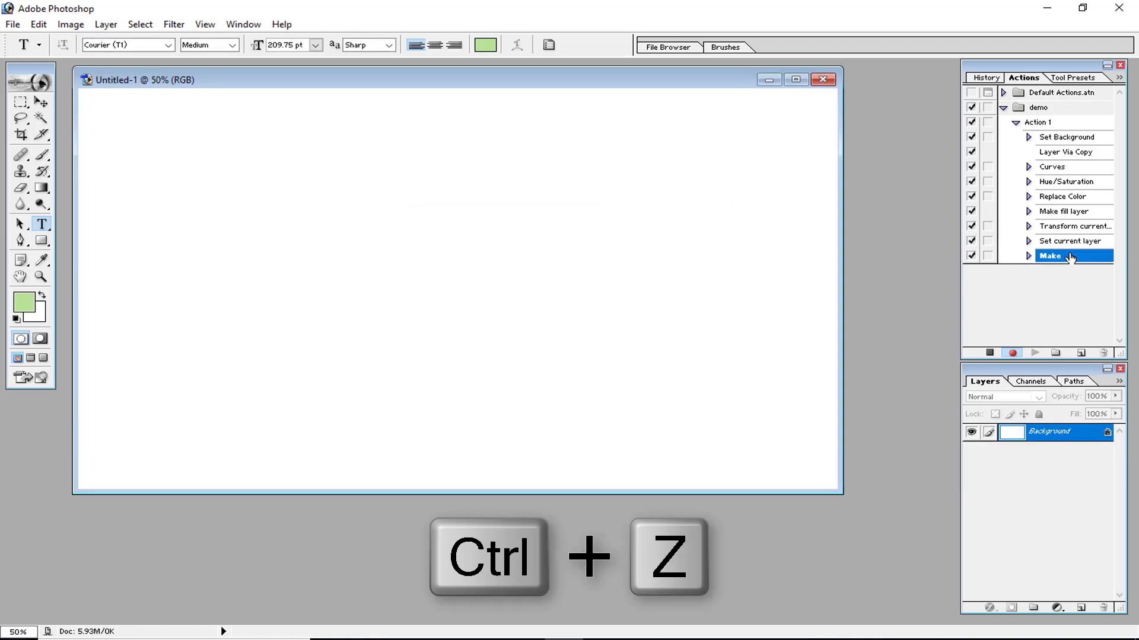
{"action": "left_click_drag", "start_coordinate": [658, 68], "coordinate": [660, 219]}
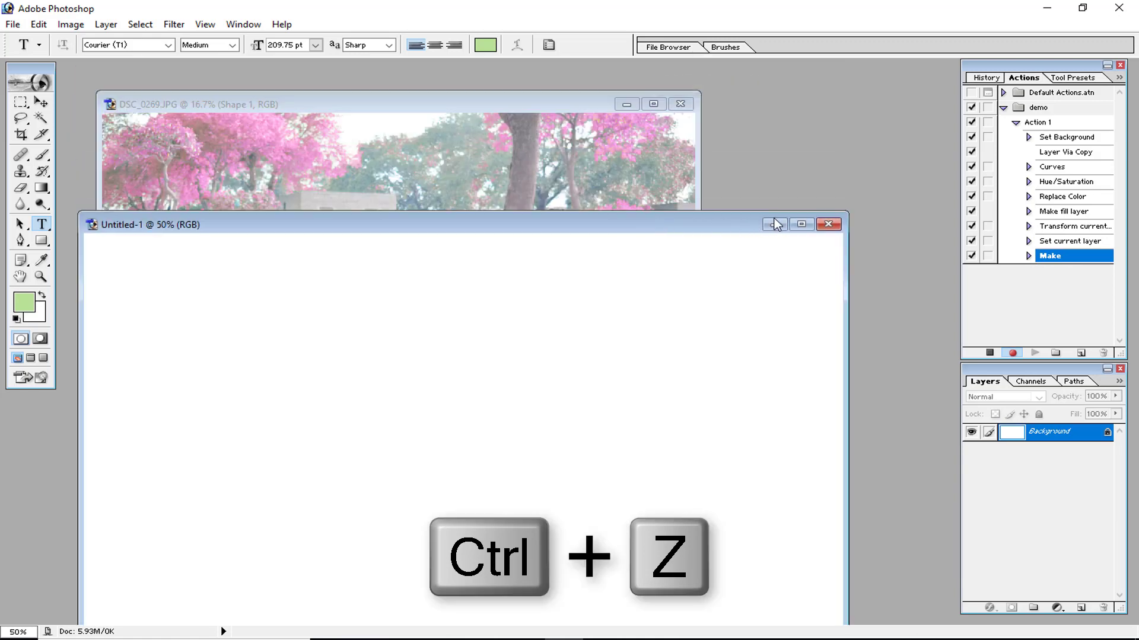
{"action": "left_click", "coordinate": [828, 225]}
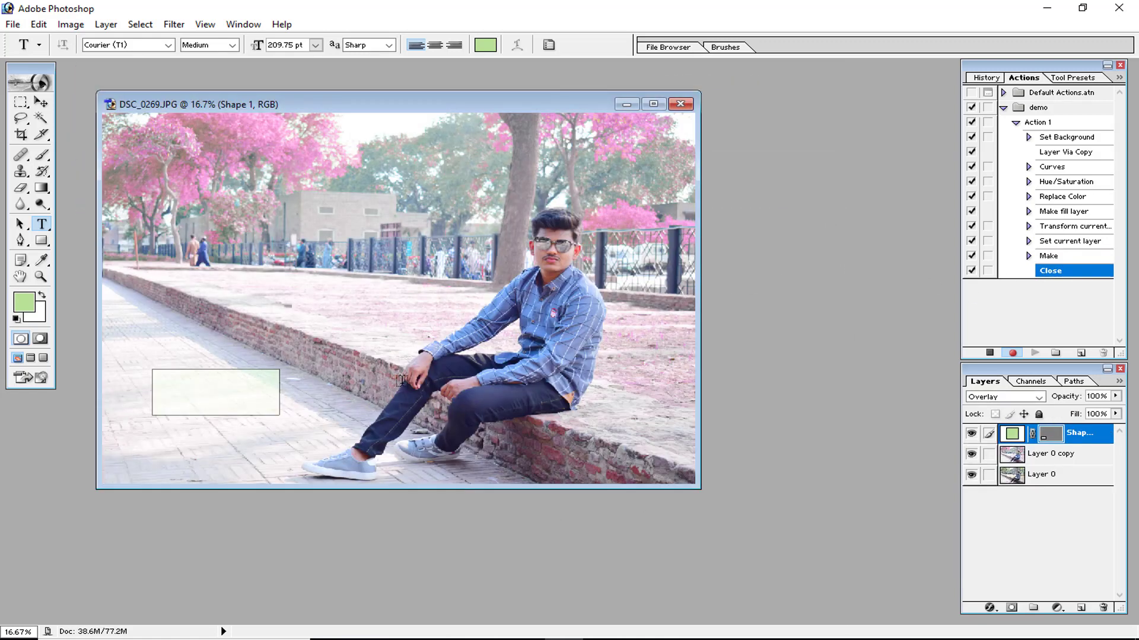
Add a new layer and type the person's name as text over the rectangle.
{"action": "key", "text": "ctrl+shift+n"}
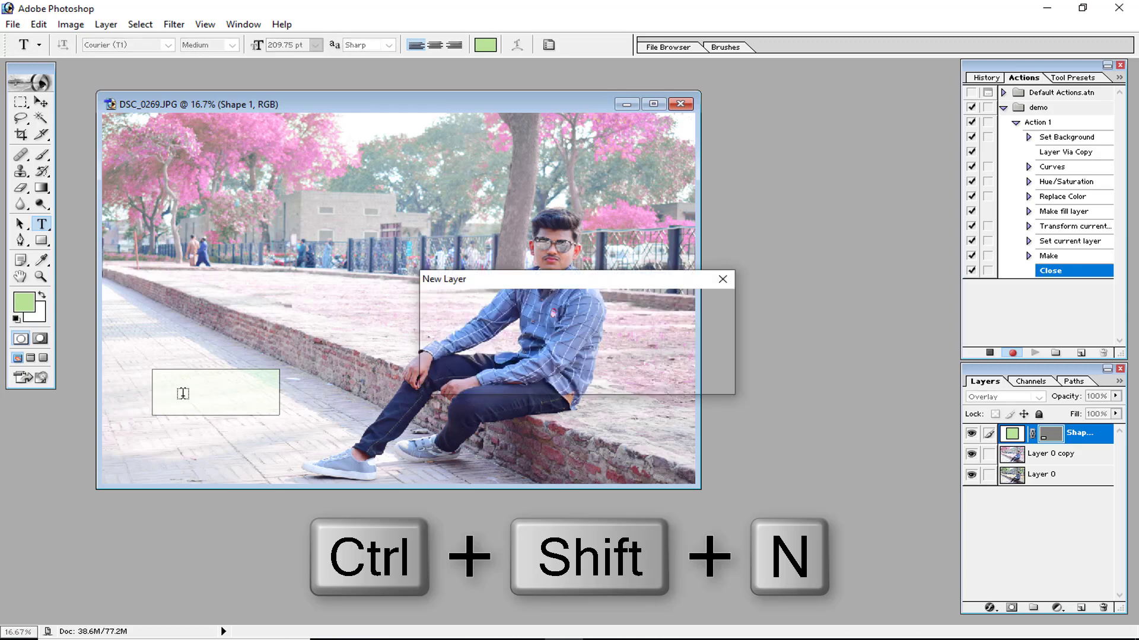
{"action": "key", "text": "Return"}
{"action": "left_click", "coordinate": [178, 396]}
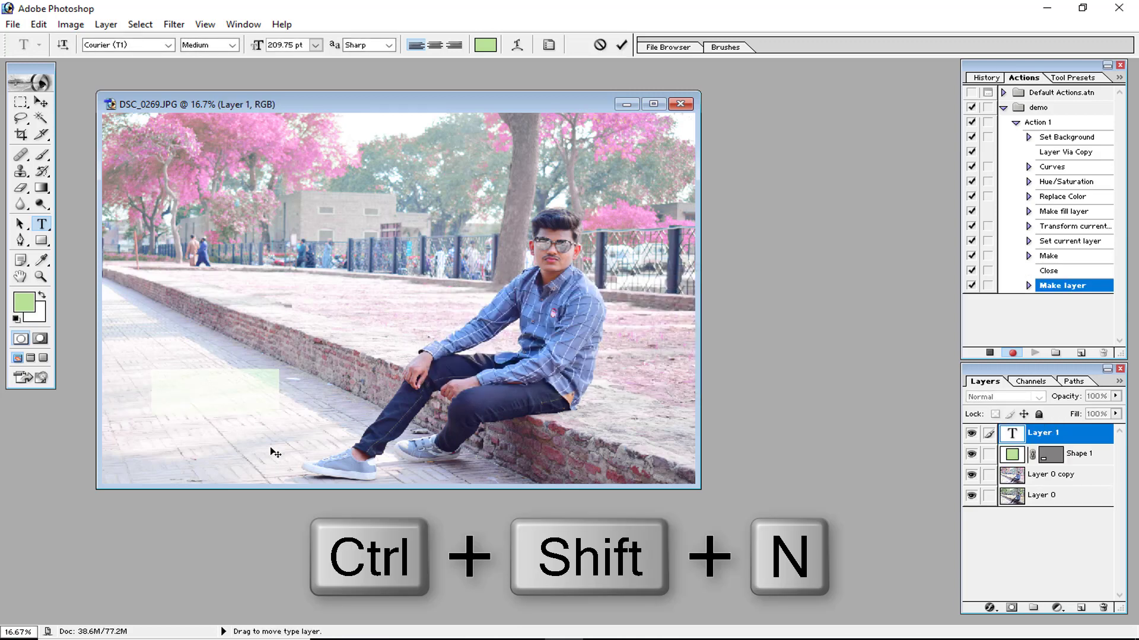
{"action": "type", "text": "hu"}
{"action": "key", "text": "BackSpace"}
{"action": "key", "text": "BackSpace"}
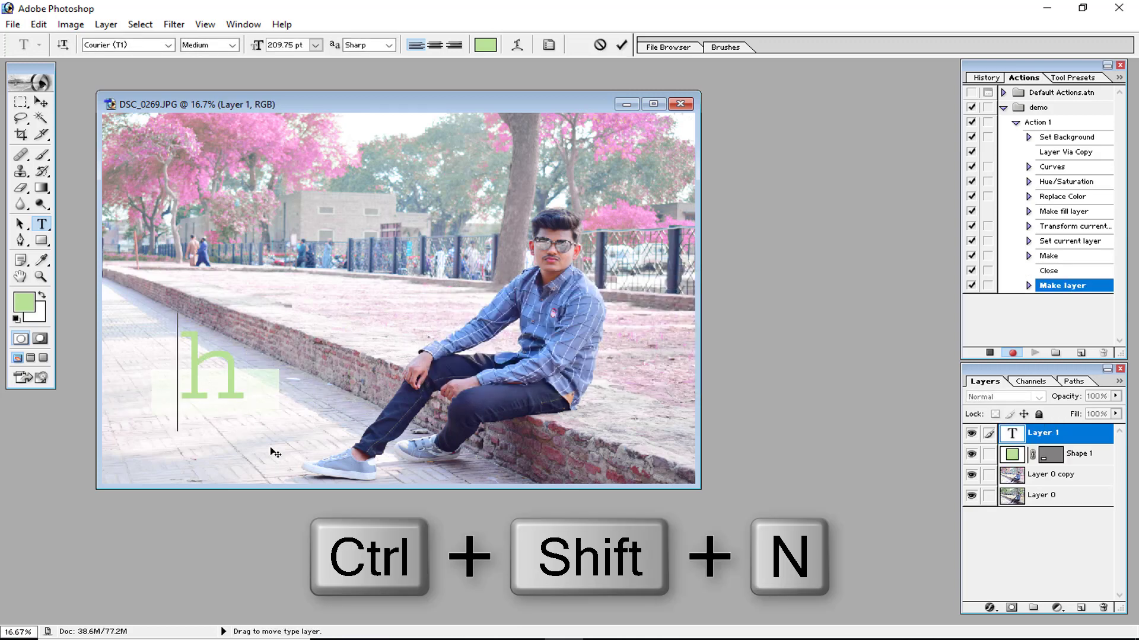
{"action": "type", "text": "Huz"}
{"action": "type", "text": "aifa"}
{"action": "key", "text": "BackSpace"}
{"action": "type", "text": "f"}
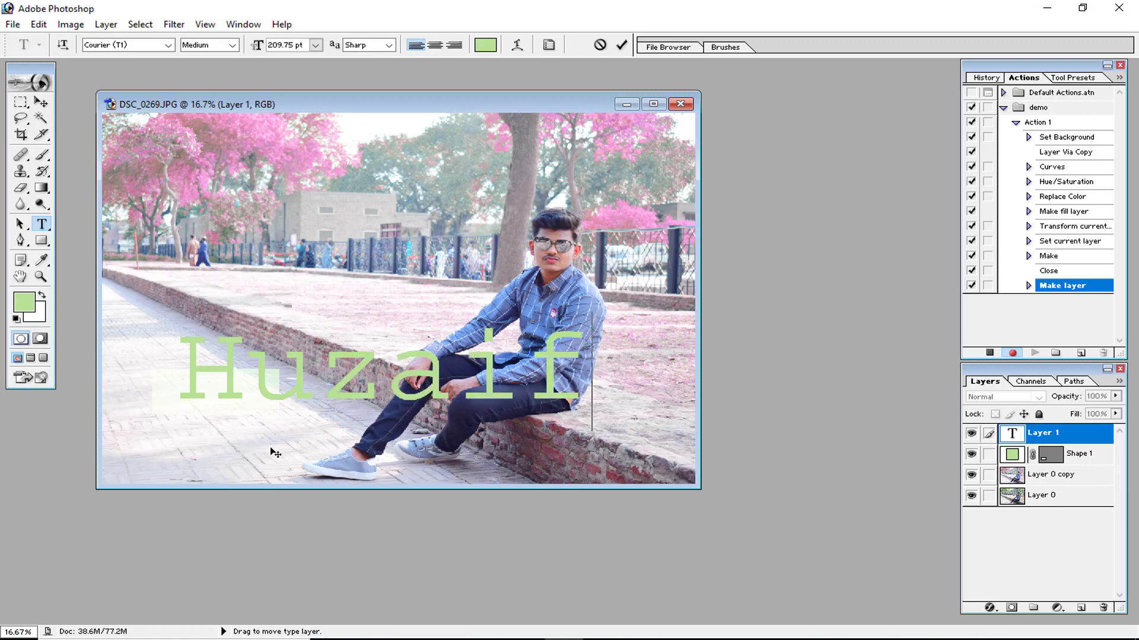
{"action": "type", "text": "a"}
Select all the text and set its colour to near-black and its font to Franklin Gothic Medium.
{"action": "key", "text": "ctrl+a"}
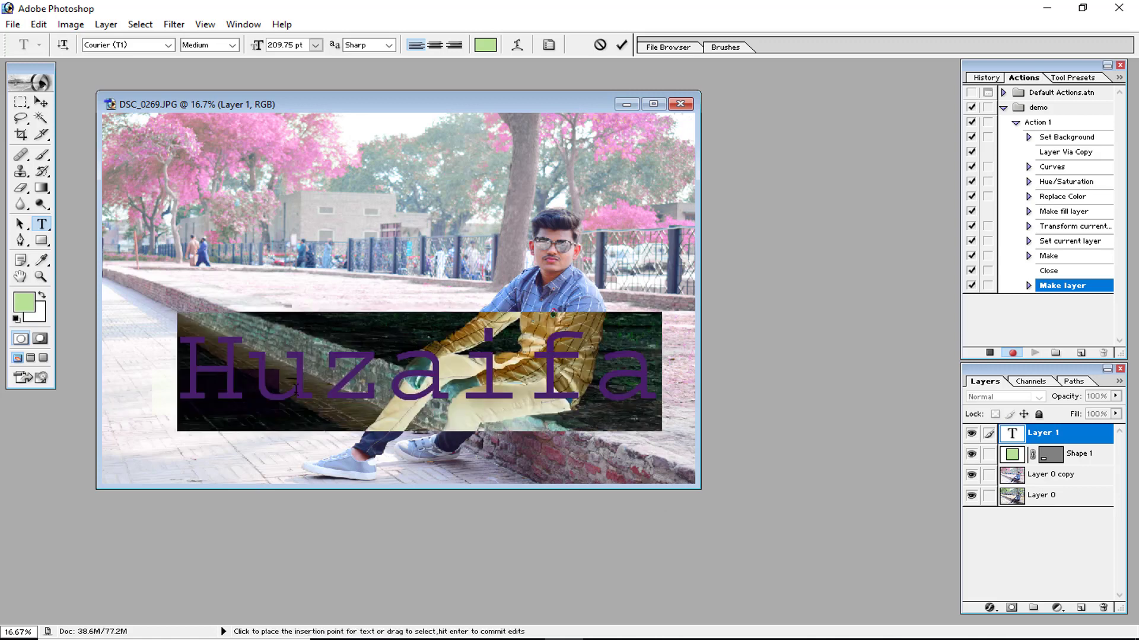
{"action": "left_click", "coordinate": [482, 47]}
{"action": "left_click", "coordinate": [728, 354]}
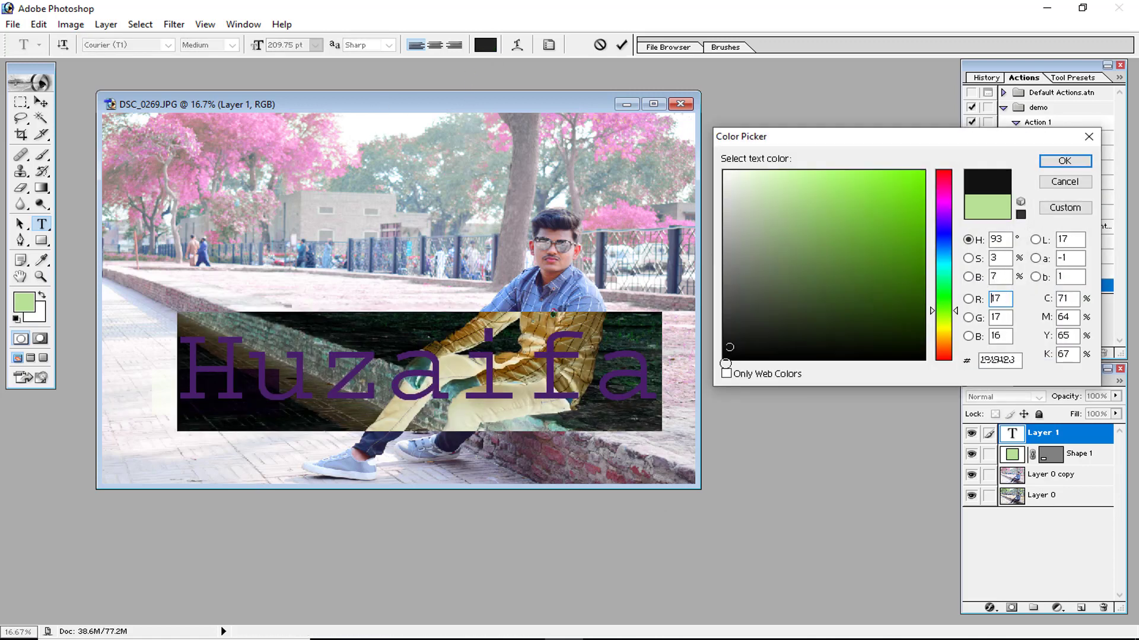
{"action": "left_click", "coordinate": [1071, 166]}
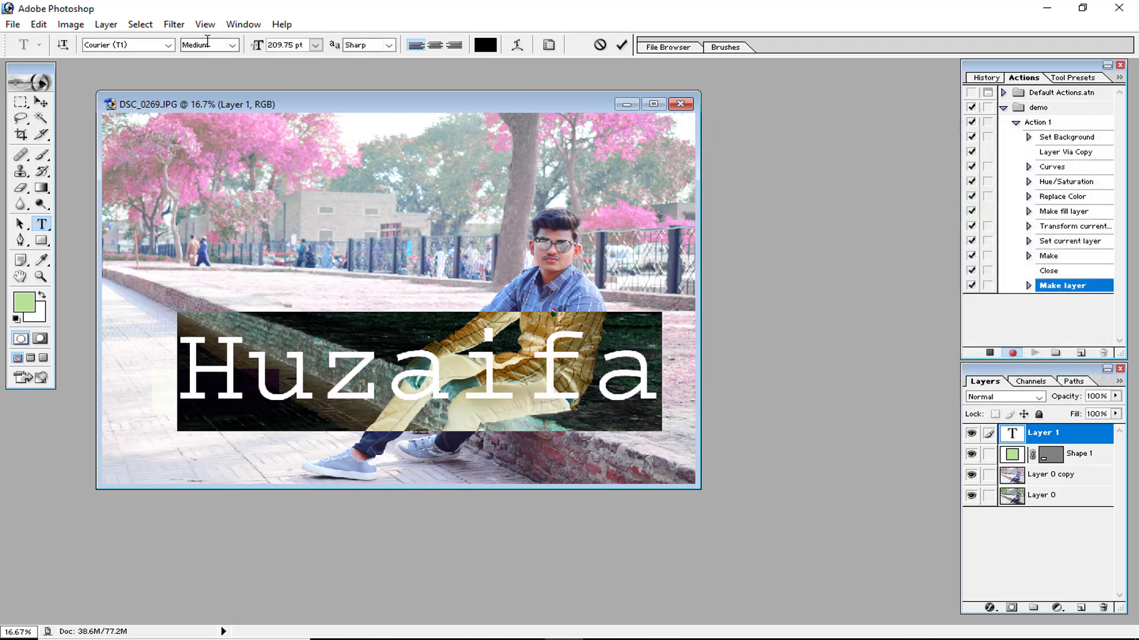
{"action": "left_click", "coordinate": [169, 45]}
{"action": "left_click", "coordinate": [144, 272]}
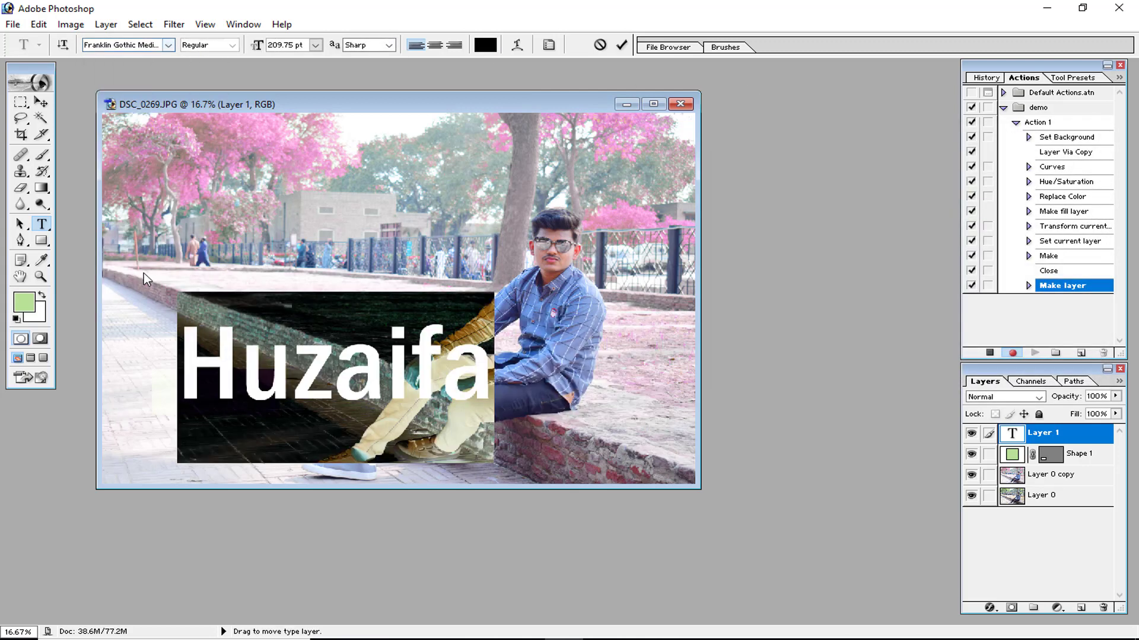
Commit the name text and free-transform it down to about 24.8% of its size.
{"action": "left_click", "coordinate": [621, 44]}
{"action": "key", "text": "ctrl+t"}
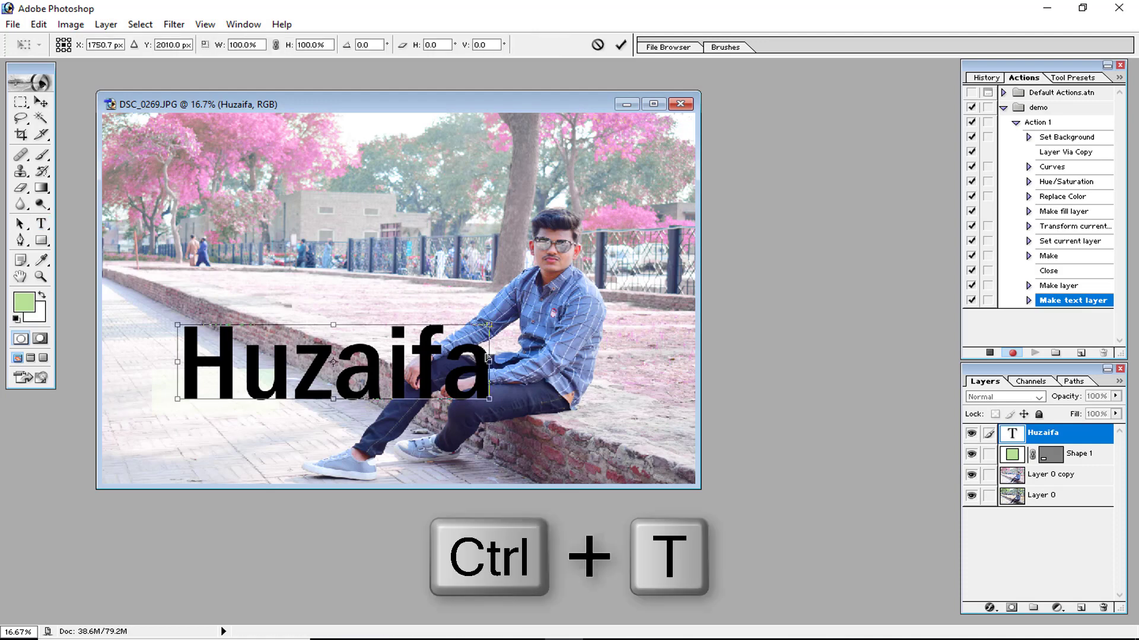
{"action": "left_click_drag", "start_coordinate": [493, 325], "coordinate": [257, 380]}
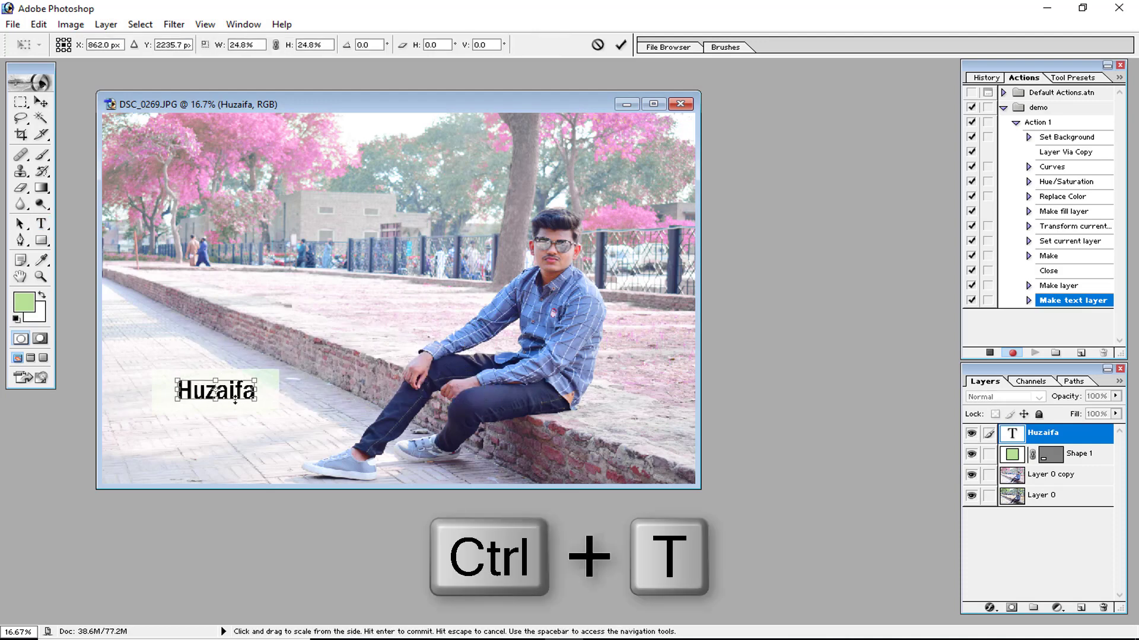
{"action": "left_click", "coordinate": [621, 45]}
Set the name text layer's blend mode to Hard Light.
{"action": "left_click", "coordinate": [1008, 397]}
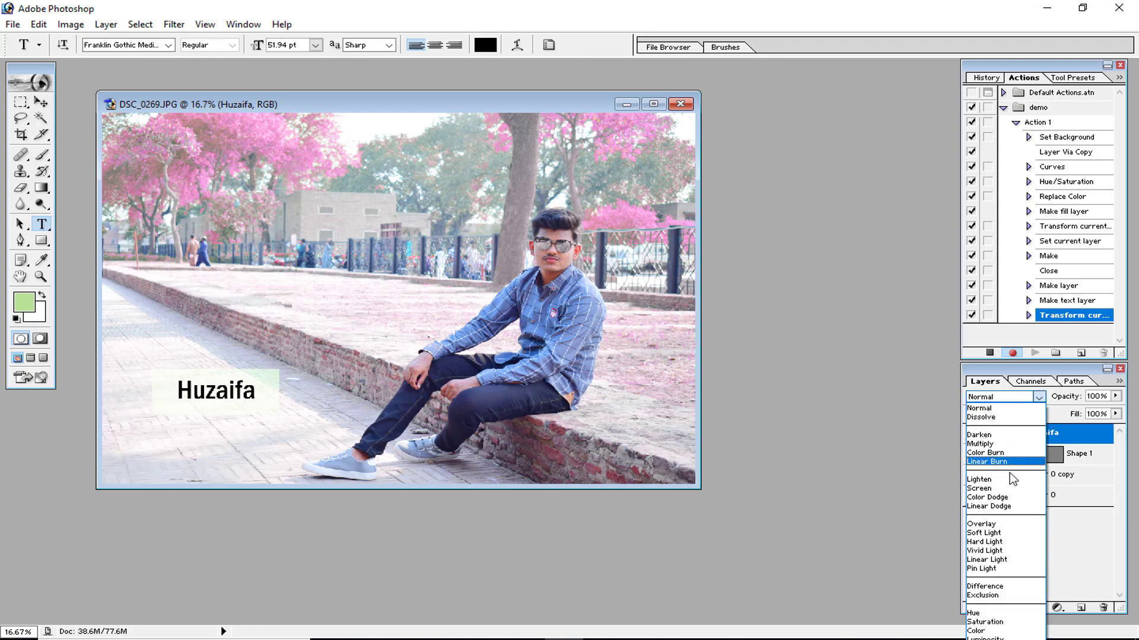
{"action": "left_click", "coordinate": [1005, 524]}
{"action": "left_click", "coordinate": [1009, 397]}
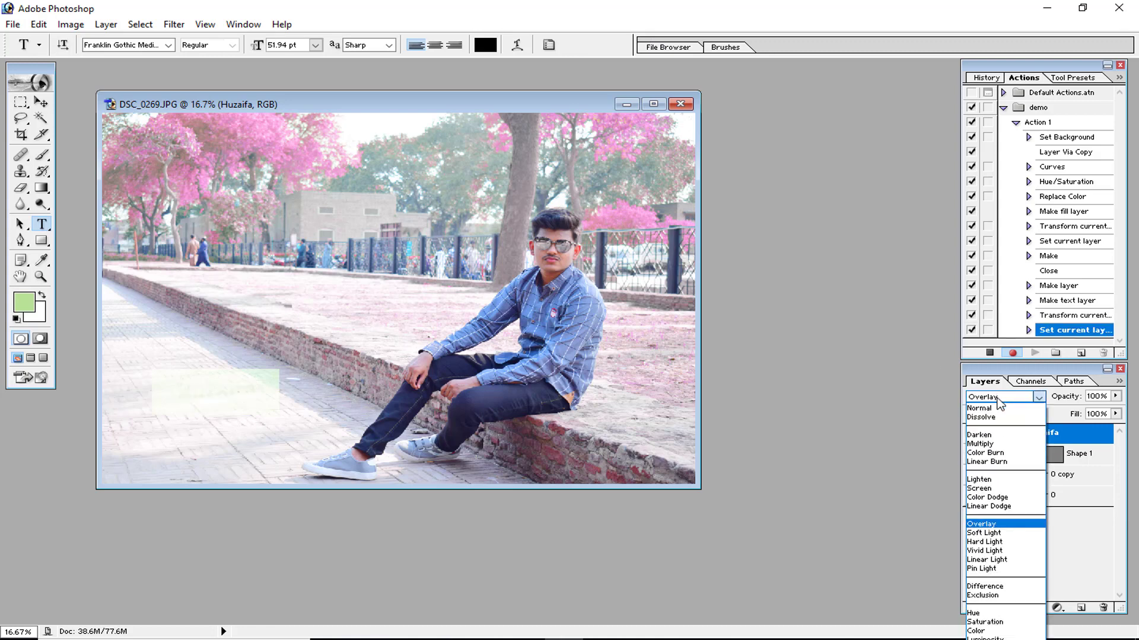
{"action": "left_click", "coordinate": [1005, 540]}
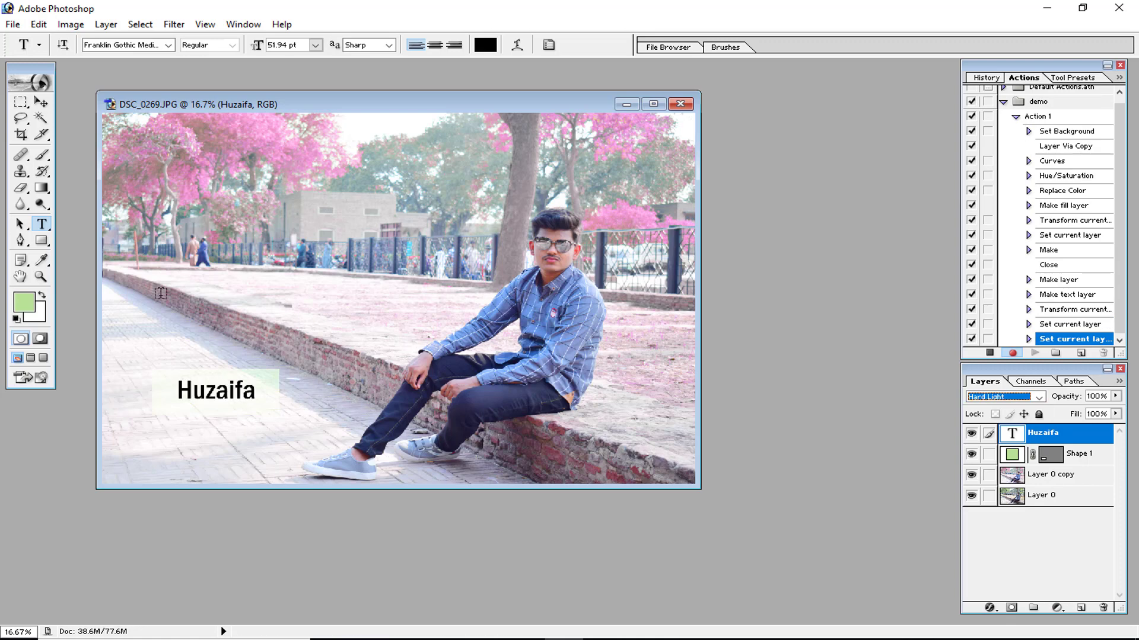
Move the name text slightly to the left with the Move tool.
{"action": "left_click", "coordinate": [40, 102]}
{"action": "mouse_move", "coordinate": [234, 397]}
{"action": "left_mouse_down"}
{"action": "mouse_move", "coordinate": [326, 476]}
{"action": "mouse_move", "coordinate": [658, 436]}
{"action": "mouse_move", "coordinate": [658, 319]}
{"action": "mouse_move", "coordinate": [223, 396]}
{"action": "left_mouse_up"}
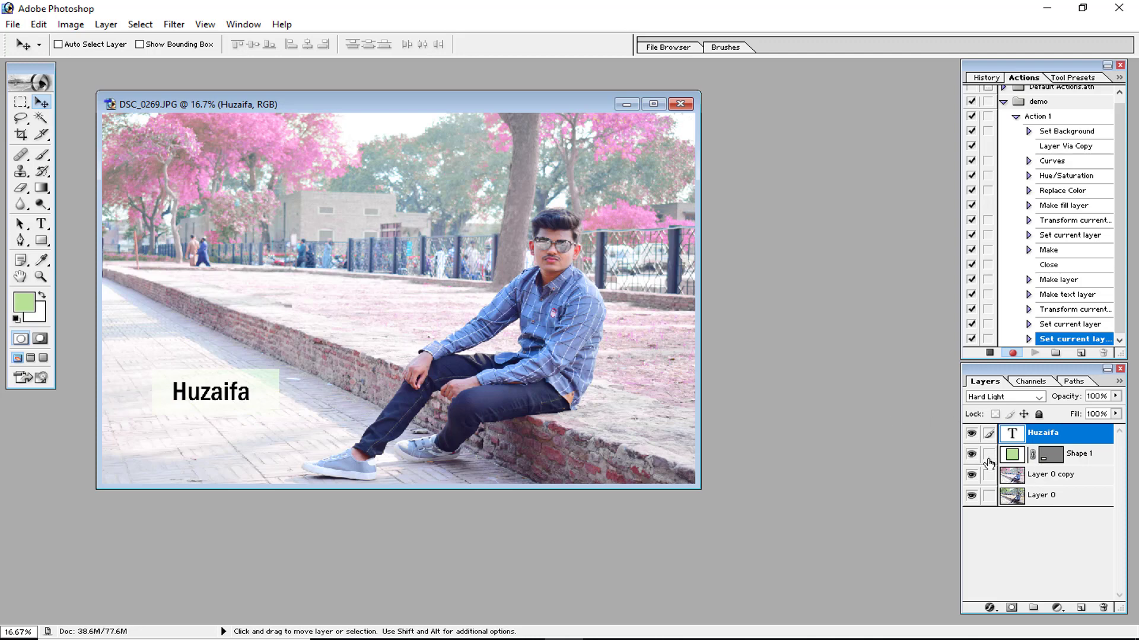
Add a new layer and fill it with a diagonal green-to-white gradient across the photo.
{"action": "left_click", "coordinate": [1089, 608]}
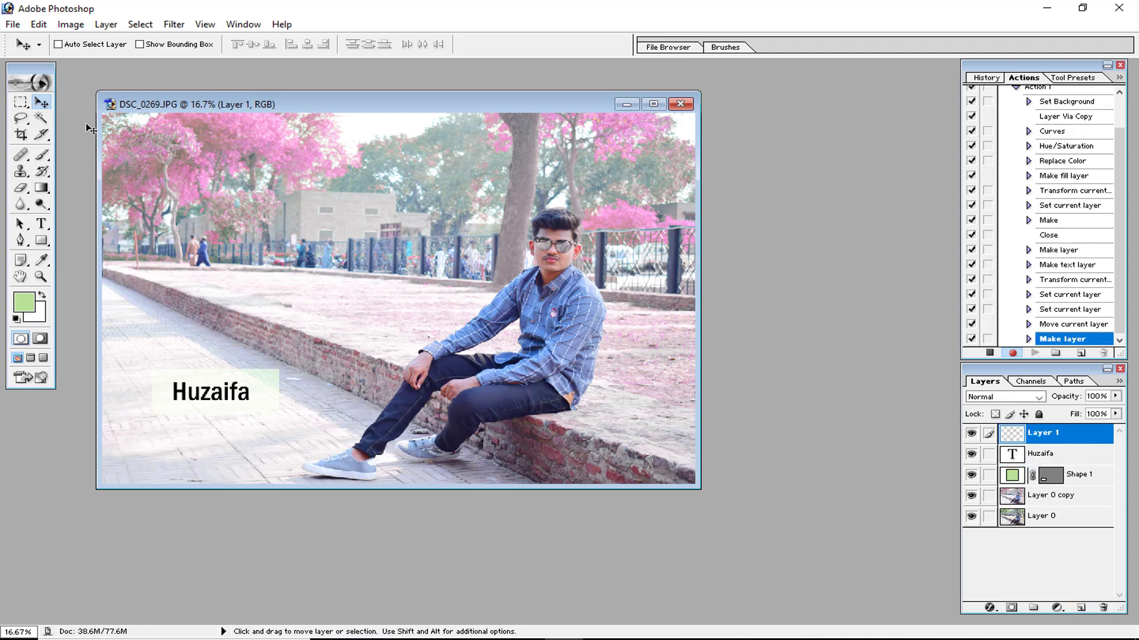
{"action": "left_click", "coordinate": [42, 189]}
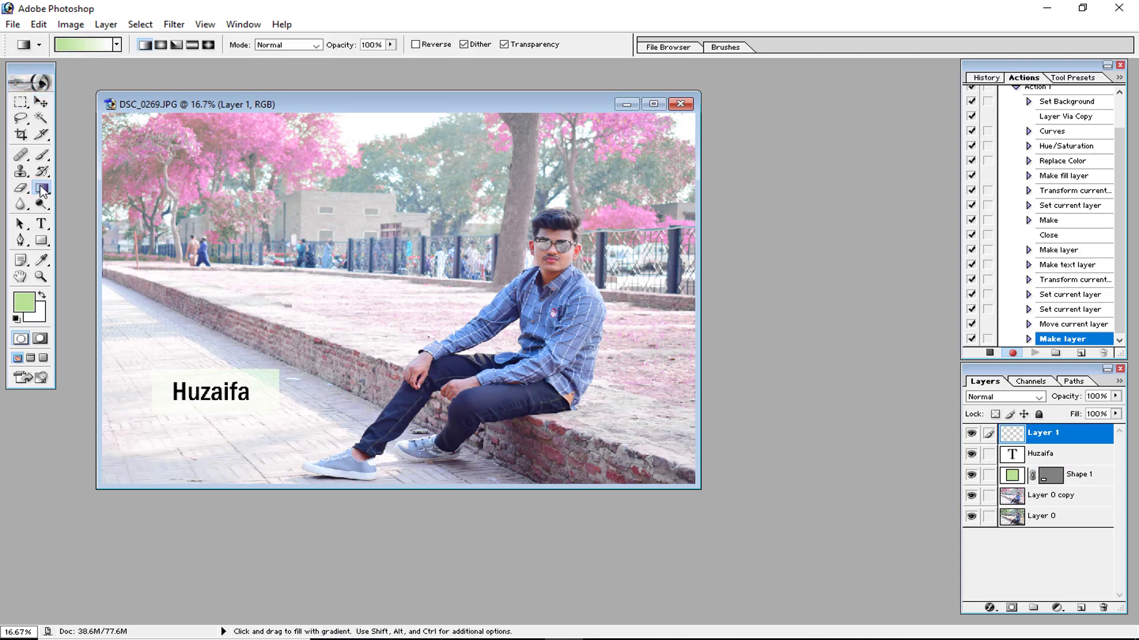
{"action": "left_click_drag", "start_coordinate": [160, 199], "coordinate": [712, 445]}
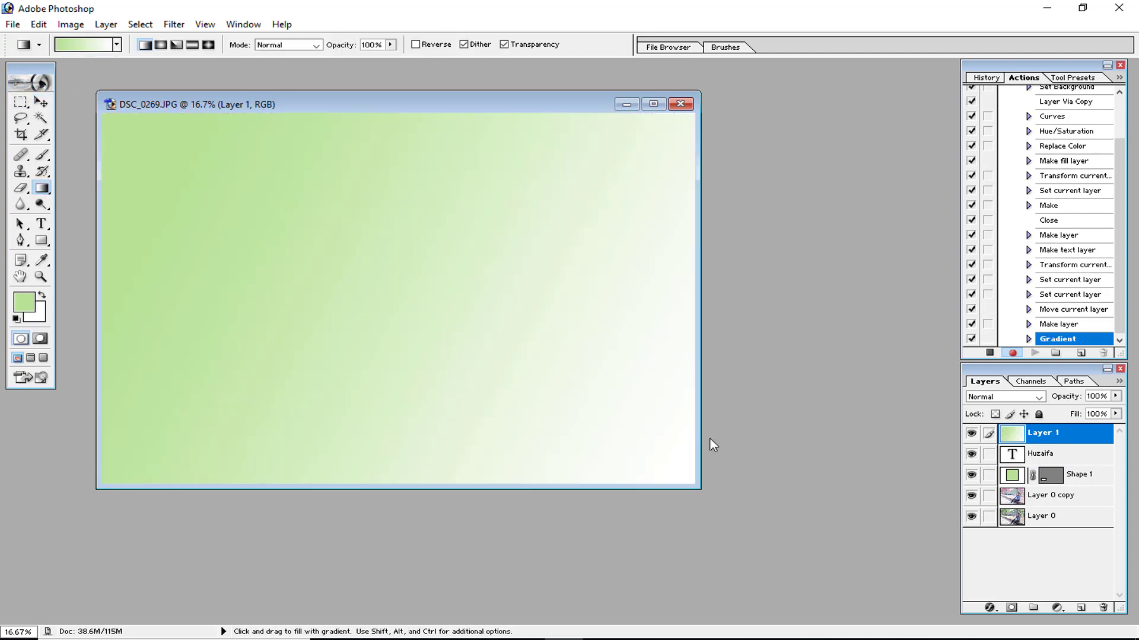
Set the green gradient layer's blend mode to Multiply and its opacity to 27%.
{"action": "left_click", "coordinate": [1008, 396]}
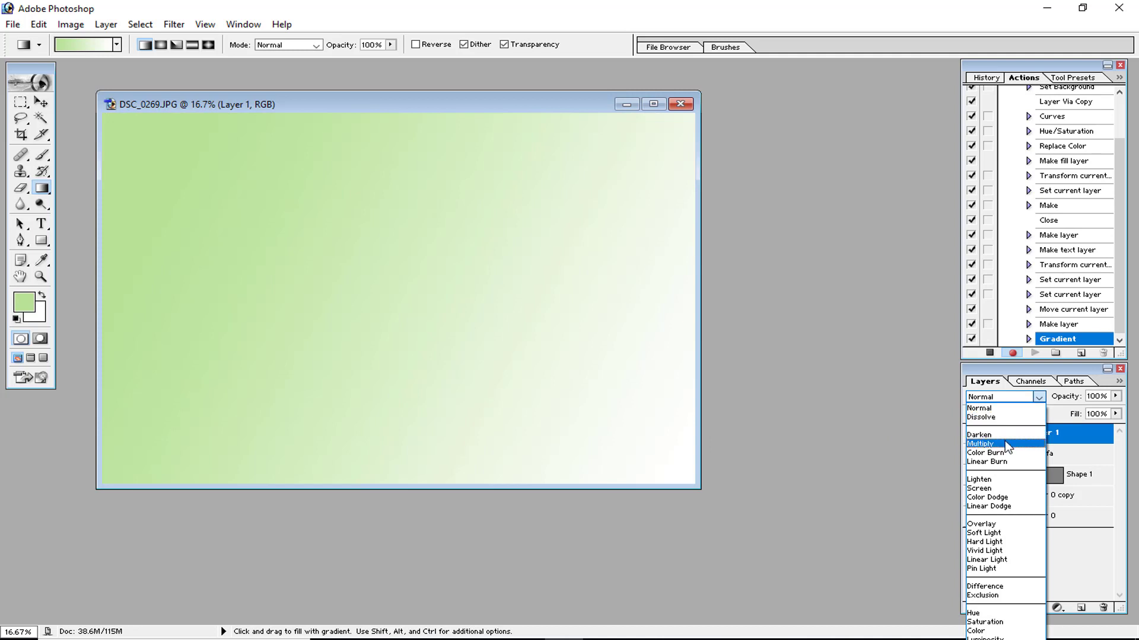
{"action": "left_click", "coordinate": [1006, 443]}
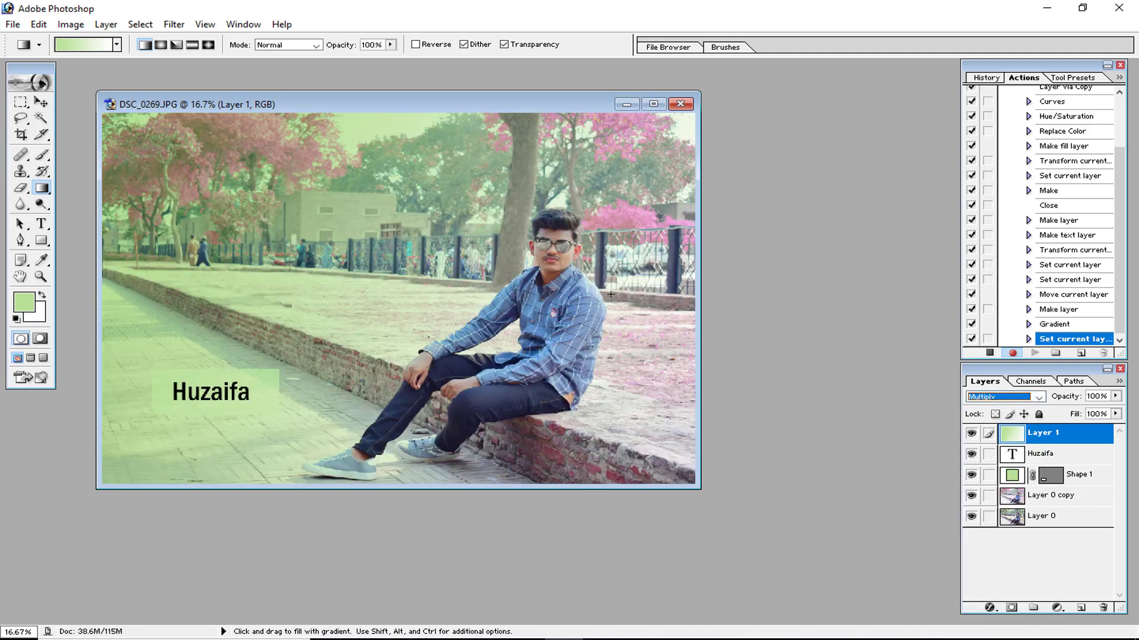
{"action": "key", "text": "ctrl+z"}
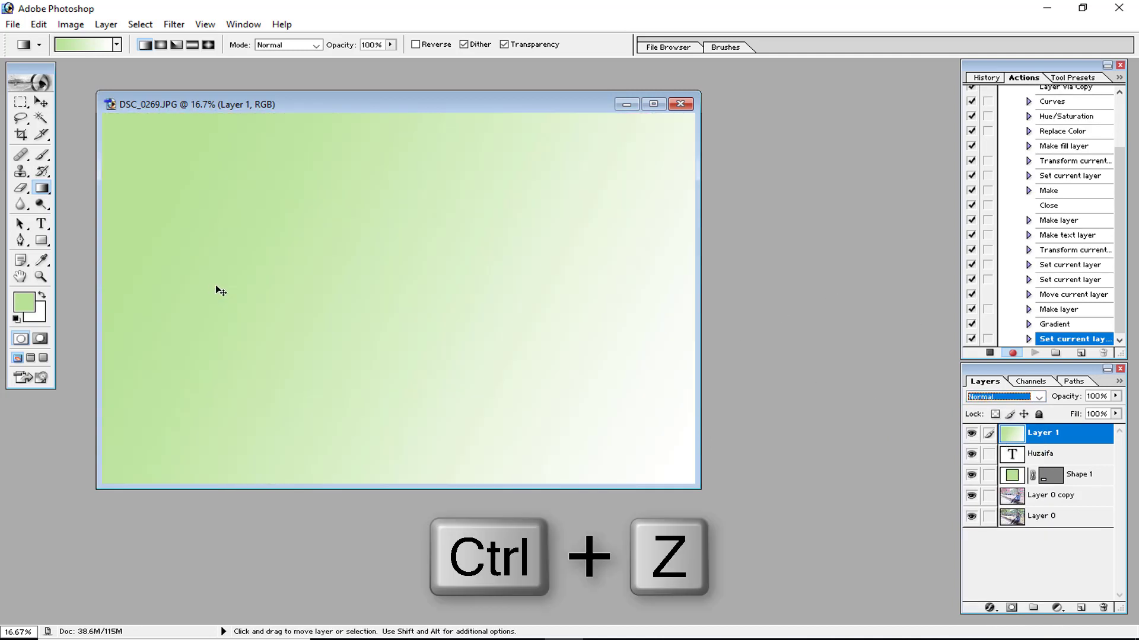
{"action": "left_click", "coordinate": [1014, 399]}
{"action": "left_click", "coordinate": [1006, 444]}
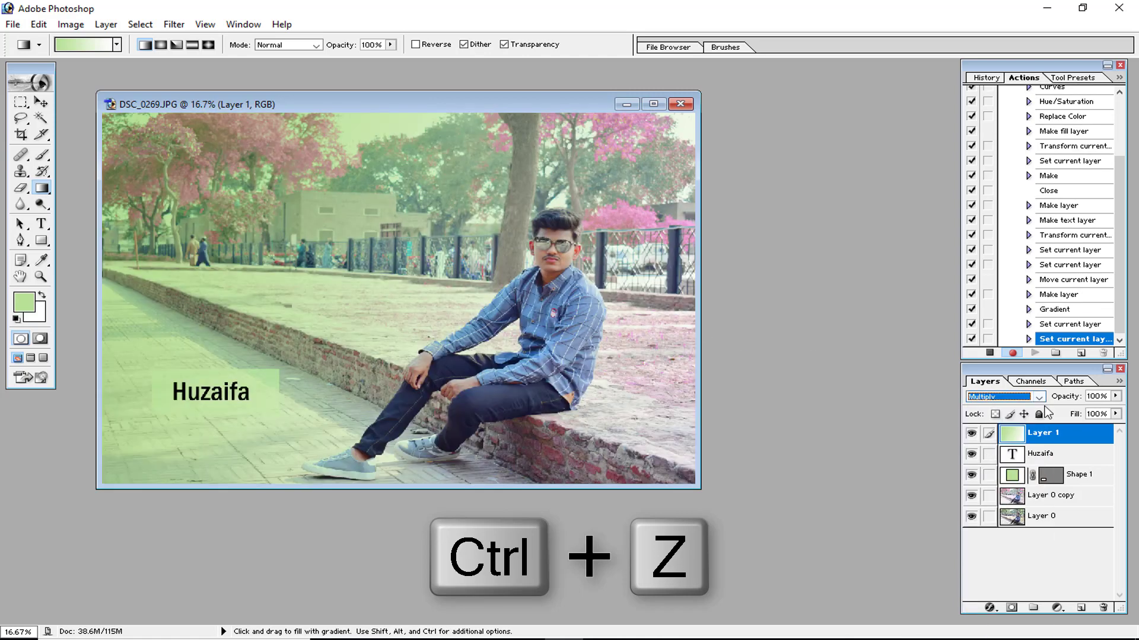
{"action": "left_click", "coordinate": [1110, 393]}
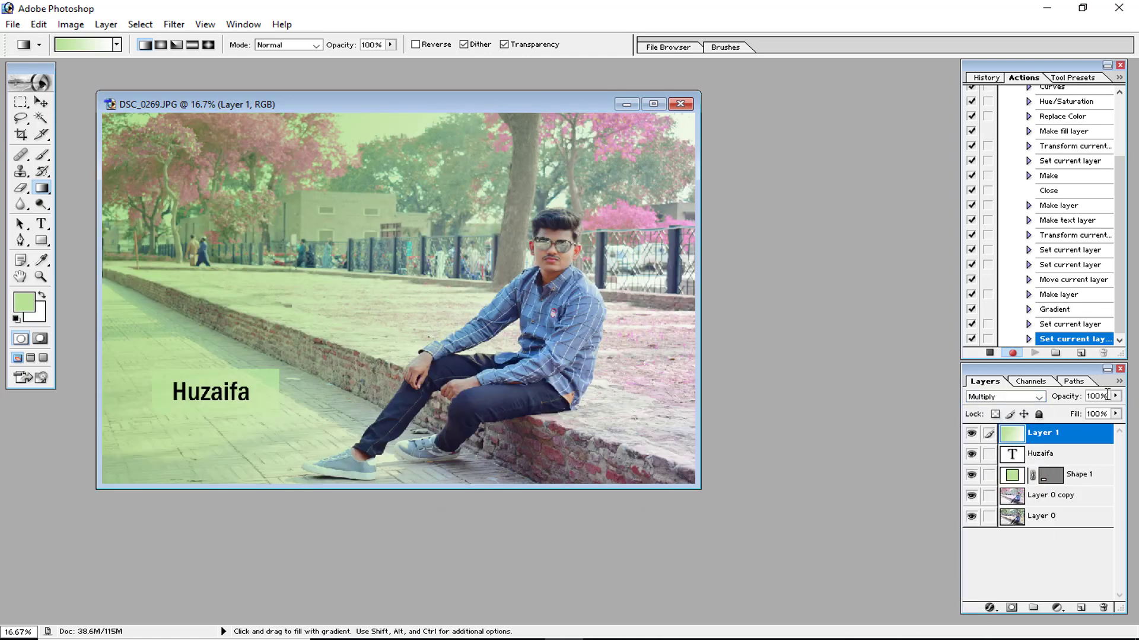
{"action": "left_click_drag", "start_coordinate": [1117, 397], "coordinate": [1060, 414]}
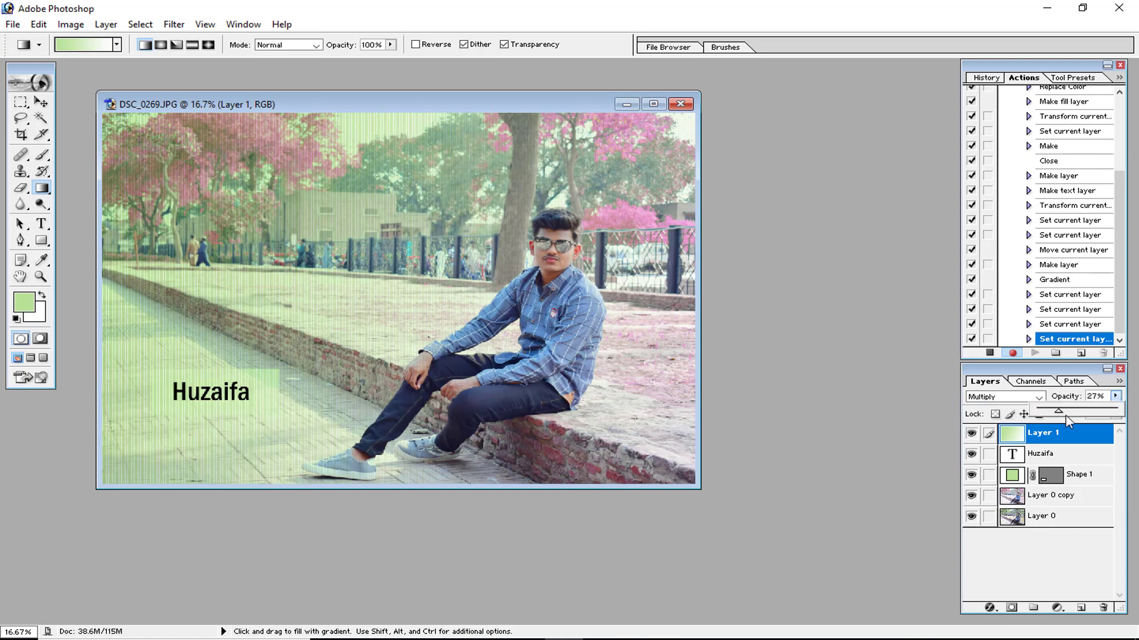
Delete the green gradient layer.
{"action": "left_click", "coordinate": [41, 102]}
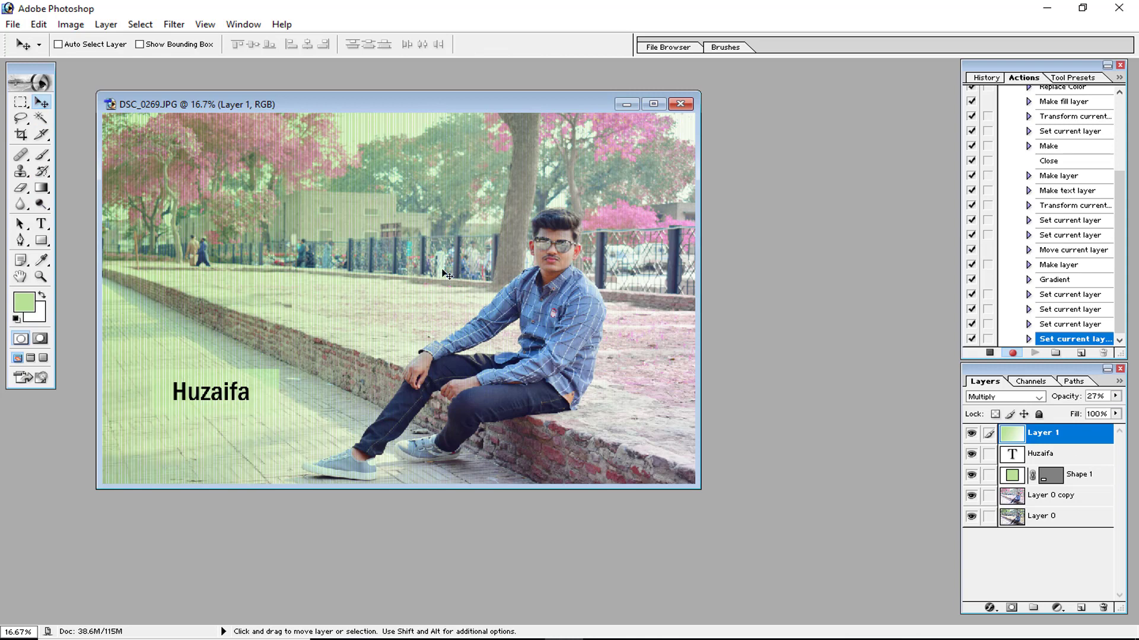
{"action": "left_click_drag", "start_coordinate": [1034, 434], "coordinate": [1102, 607]}
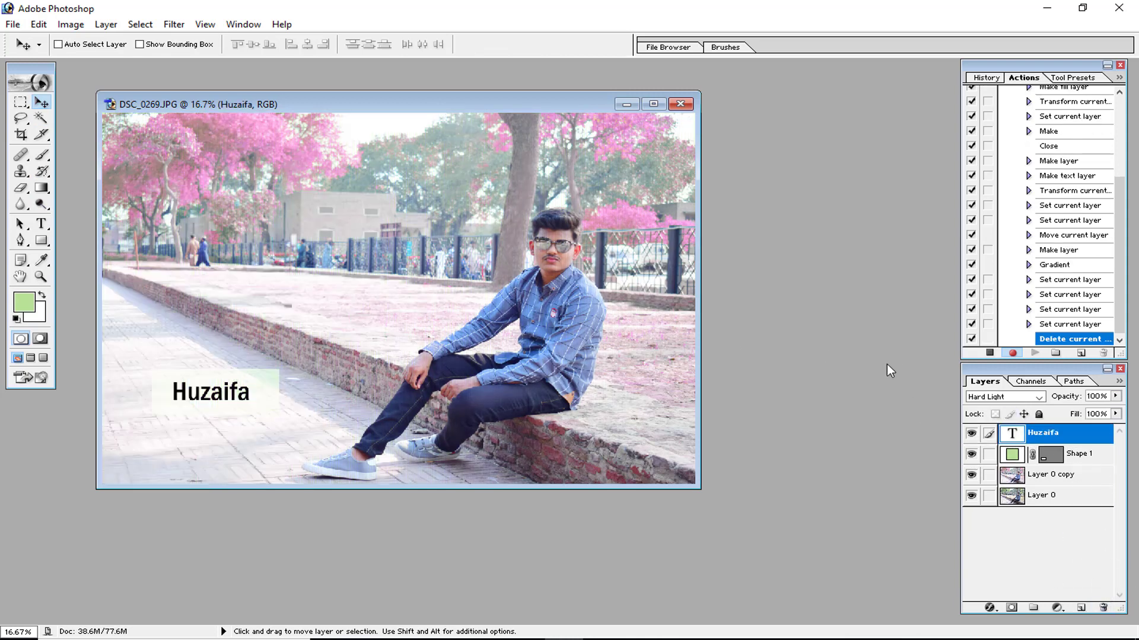
Add a new layer and sample a pink foreground colour from the blossoms with the colour picker.
{"action": "left_click", "coordinate": [1081, 608]}
{"action": "left_click", "coordinate": [24, 303]}
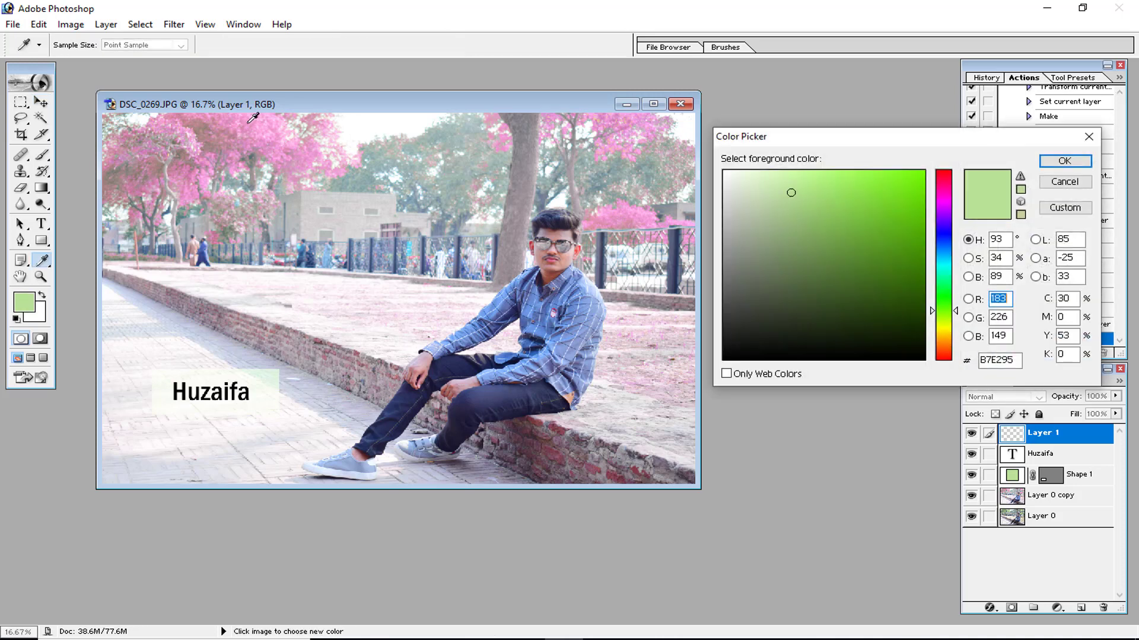
{"action": "left_click", "coordinate": [271, 140]}
{"action": "left_click", "coordinate": [1062, 165]}
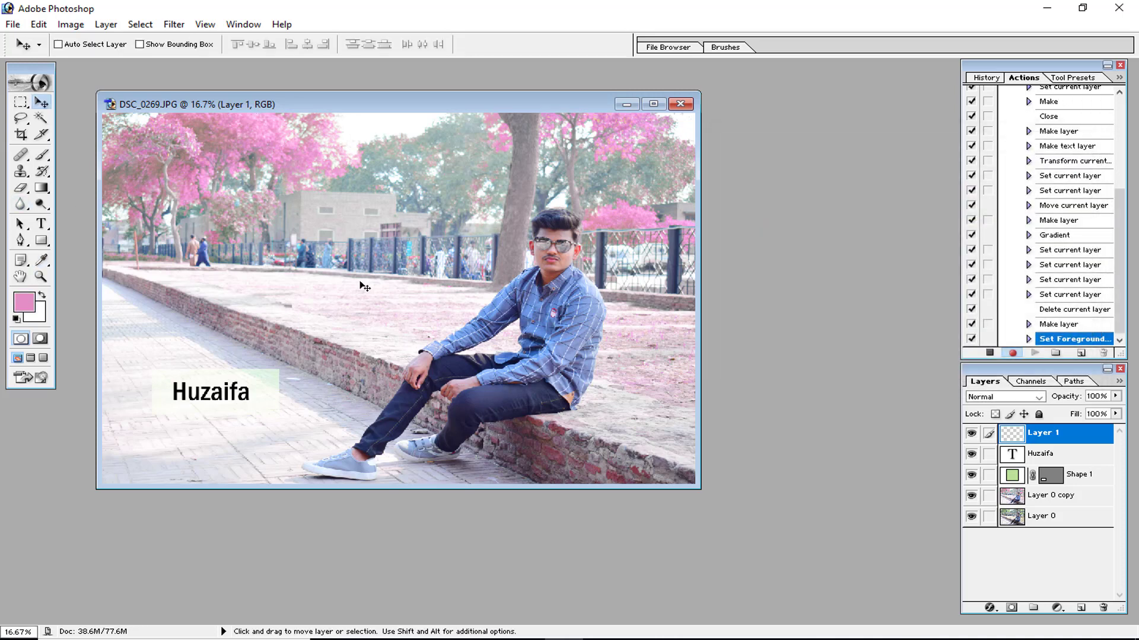
Fill the new layer with a diagonal pink gradient from the upper left toward the lower right.
{"action": "left_click", "coordinate": [41, 189]}
{"action": "left_click_drag", "start_coordinate": [138, 165], "coordinate": [611, 398]}
Set the pink gradient layer's blend mode to Multiply and its opacity to 33%.
{"action": "left_click", "coordinate": [1004, 396]}
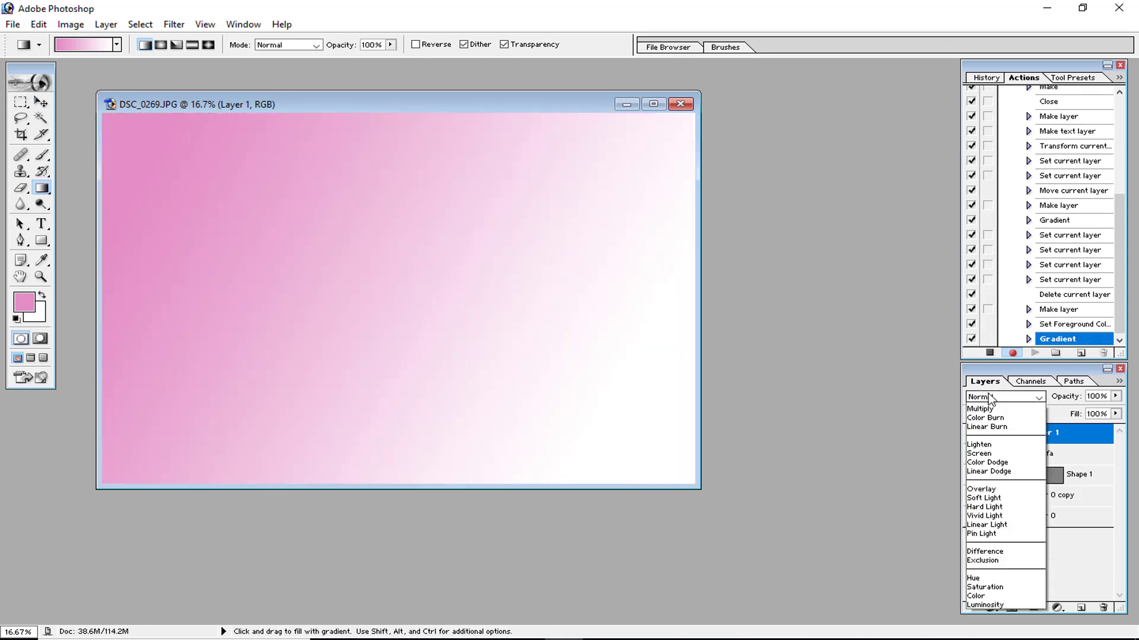
{"action": "left_click", "coordinate": [990, 445]}
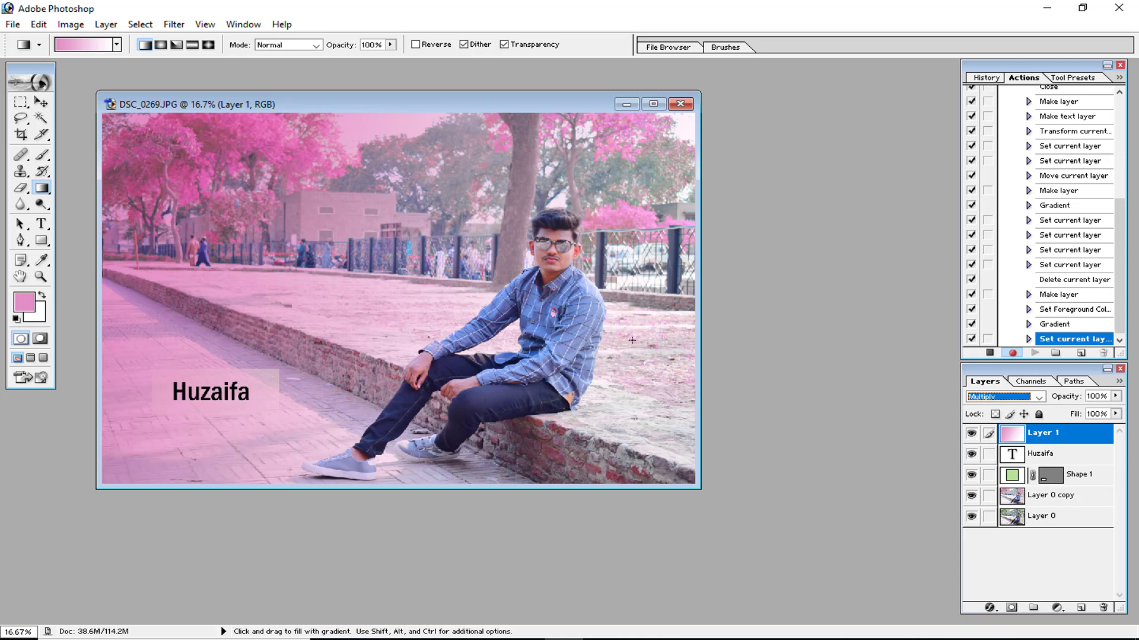
{"action": "left_click", "coordinate": [1116, 396]}
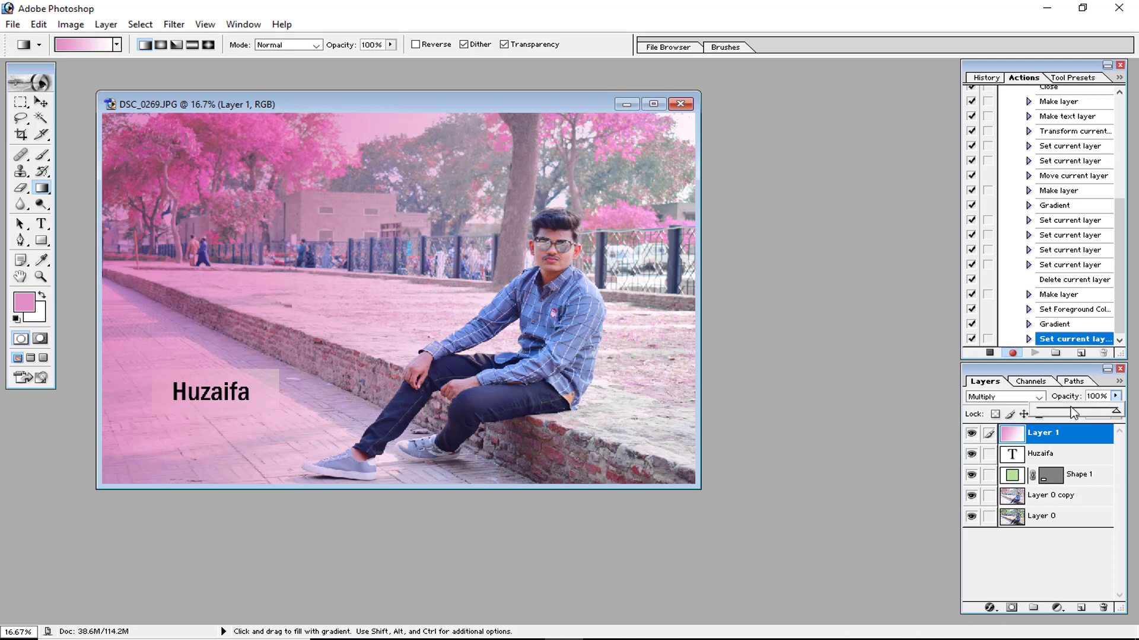
{"action": "left_click_drag", "start_coordinate": [1116, 409], "coordinate": [1063, 410]}
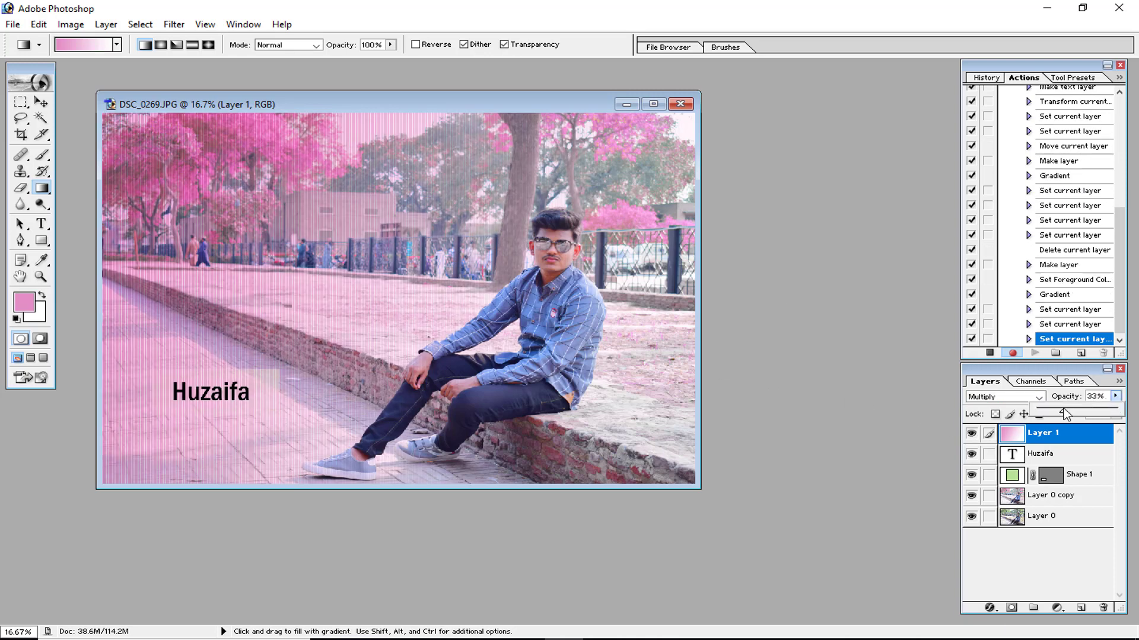
{"action": "left_click", "coordinate": [41, 102]}
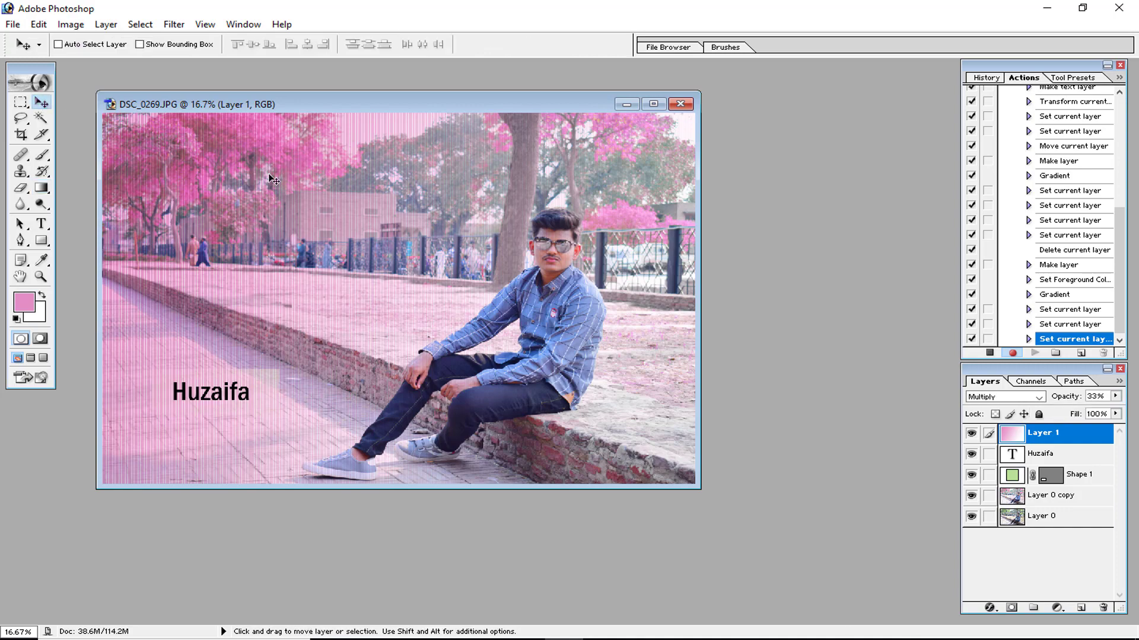
{"action": "key", "text": "ctrl+plus"}
{"action": "key", "text": "ctrl+plus"}
{"action": "key", "text": "ctrl+minus"}
{"action": "key", "text": "ctrl+minus"}
{"action": "key", "text": "ctrl+minus"}
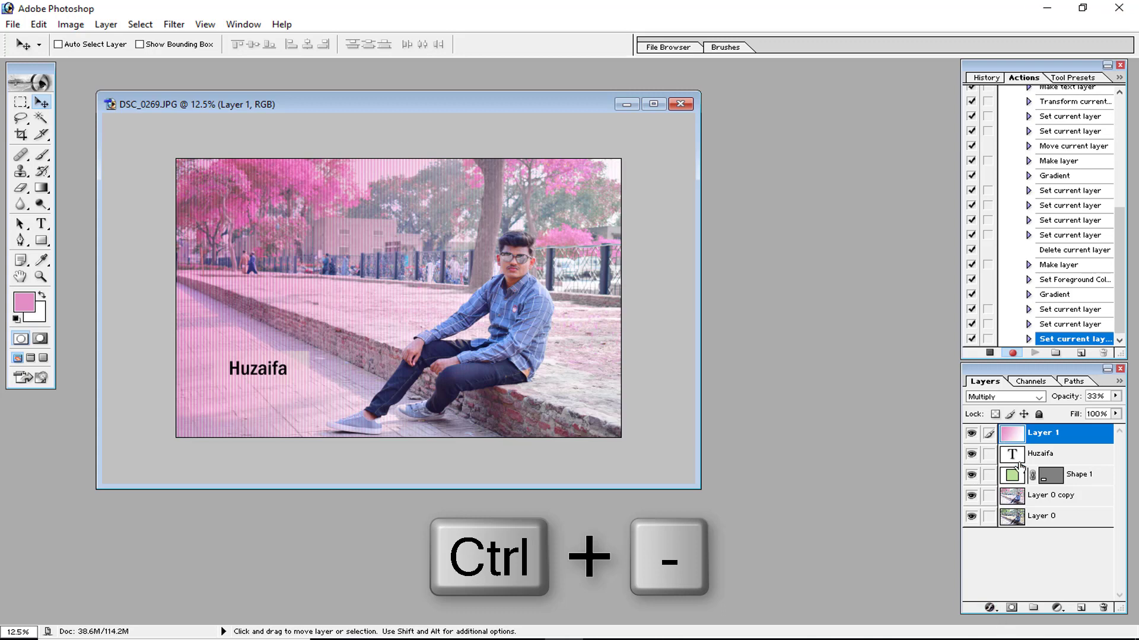
Add a new top layer and stamp the merged image onto it with Apply Image.
{"action": "left_click", "coordinate": [1081, 608]}
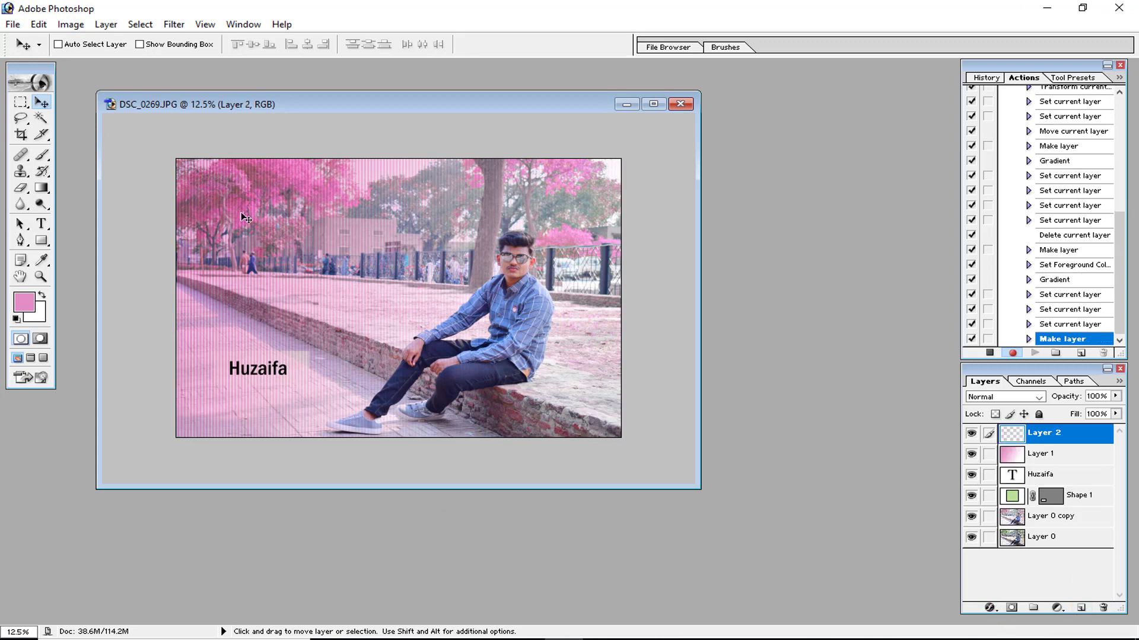
{"action": "left_click", "coordinate": [70, 24]}
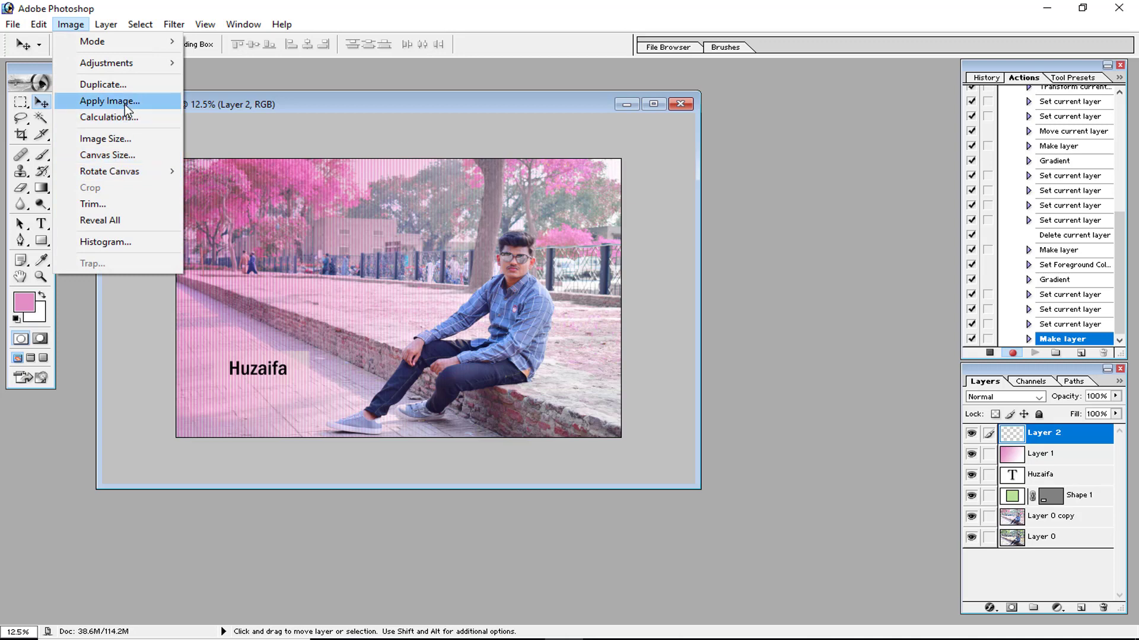
{"action": "left_click", "coordinate": [151, 99]}
{"action": "key", "text": "Return"}
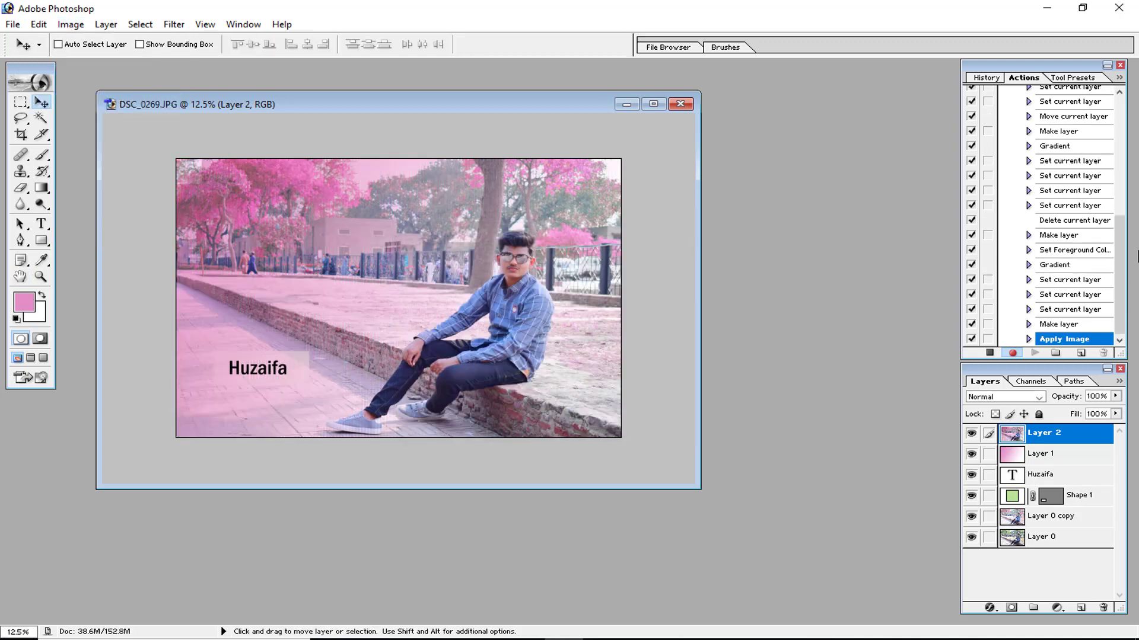
Stop recording the action and review its recorded steps.
{"action": "scroll", "coordinate": [1078, 252], "scroll_direction": "up", "scroll_amount": 10}
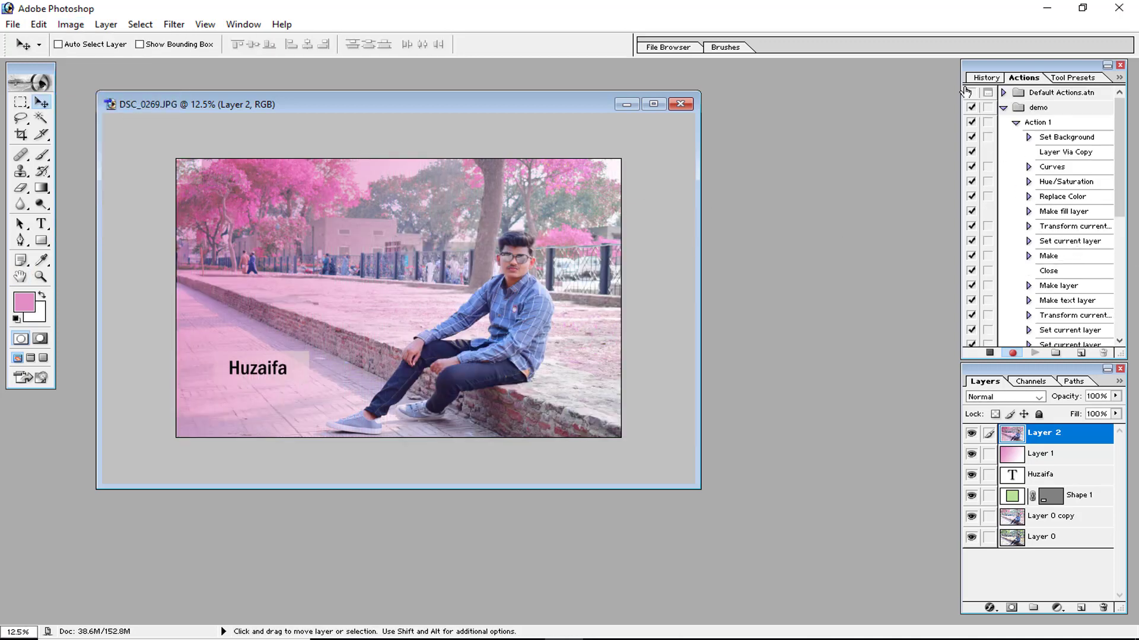
{"action": "left_click", "coordinate": [990, 354]}
{"action": "scroll", "coordinate": [987, 215], "scroll_direction": "down", "scroll_amount": 10}
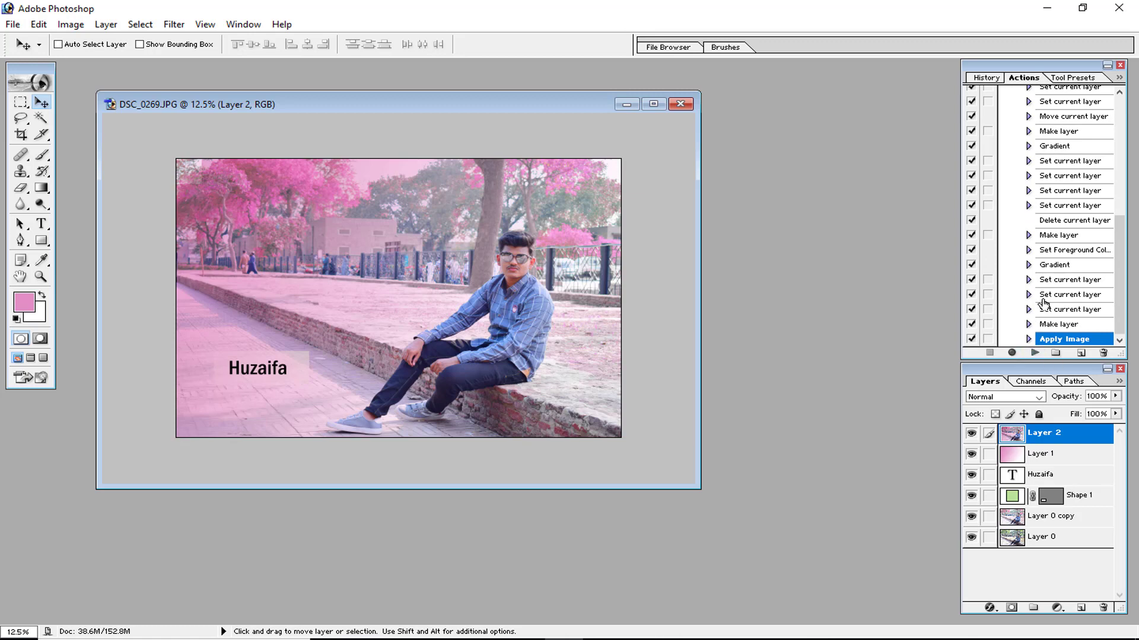
{"action": "scroll", "coordinate": [1032, 289], "scroll_direction": "up", "scroll_amount": 4}
{"action": "scroll", "coordinate": [1032, 290], "scroll_direction": "up", "scroll_amount": 2}
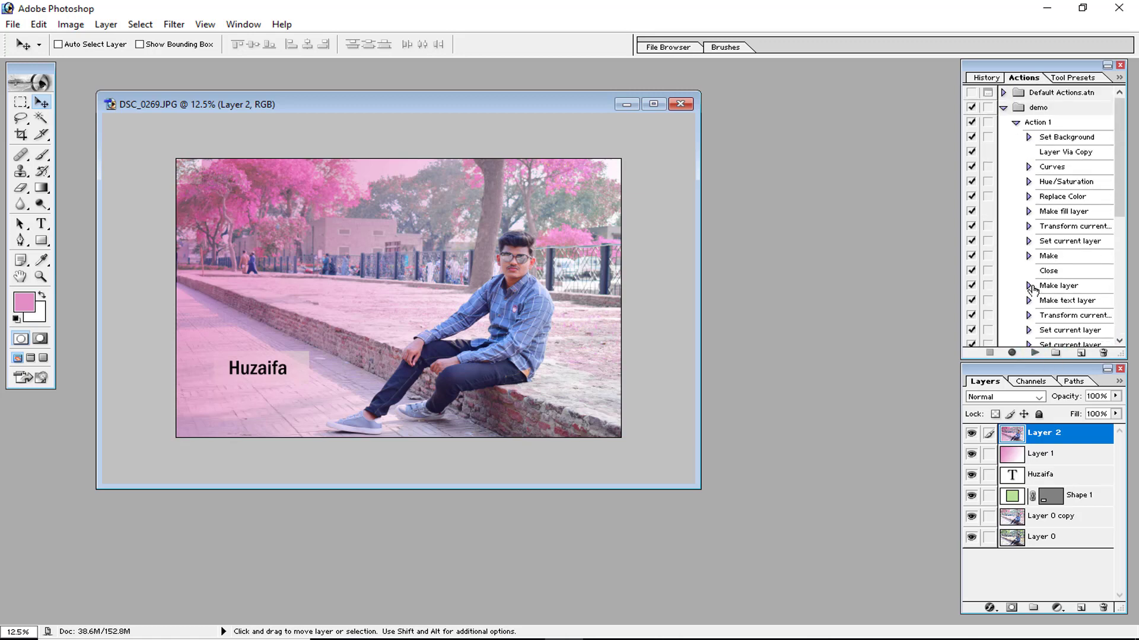
{"action": "scroll", "coordinate": [1032, 289], "scroll_direction": "down", "scroll_amount": 6}
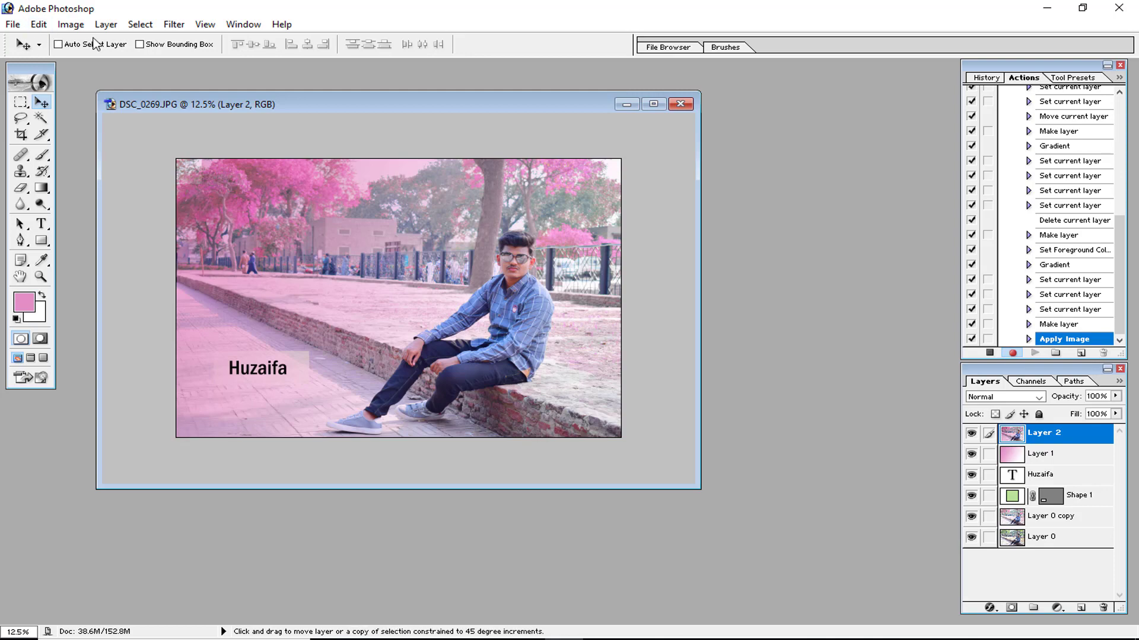
Save the image for web as JPEG High, naming it huzaifa in the 7.0 folder after deleting the older huzaifa file.
{"action": "key", "text": "ctrl+shift+alt+s"}
{"action": "left_click", "coordinate": [525, 360]}
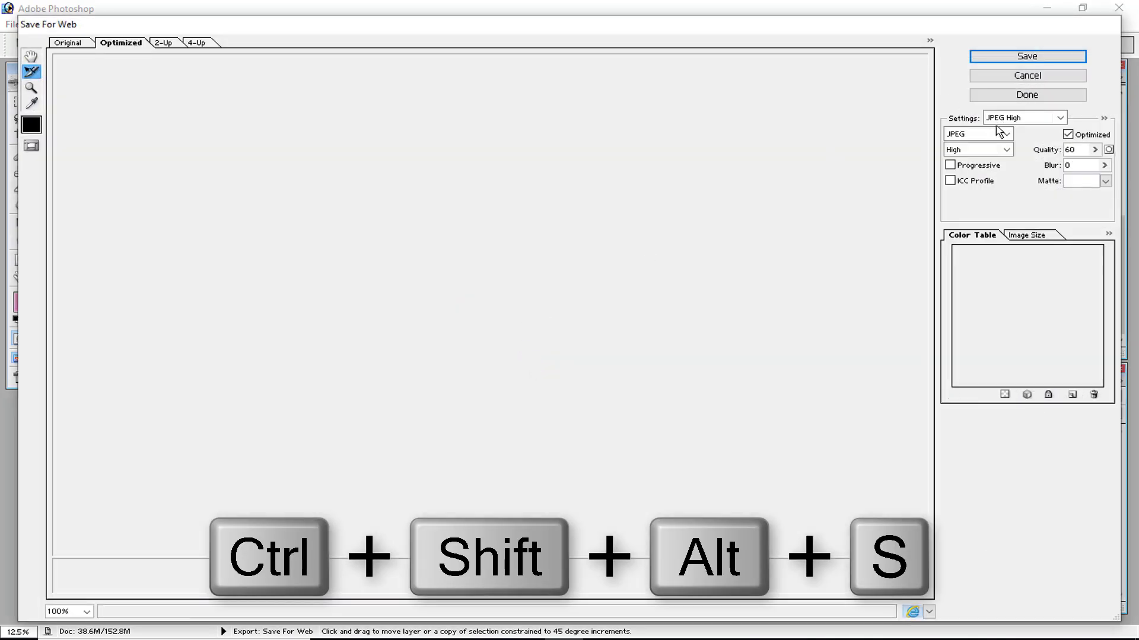
{"action": "left_click", "coordinate": [997, 133]}
{"action": "left_click", "coordinate": [989, 159]}
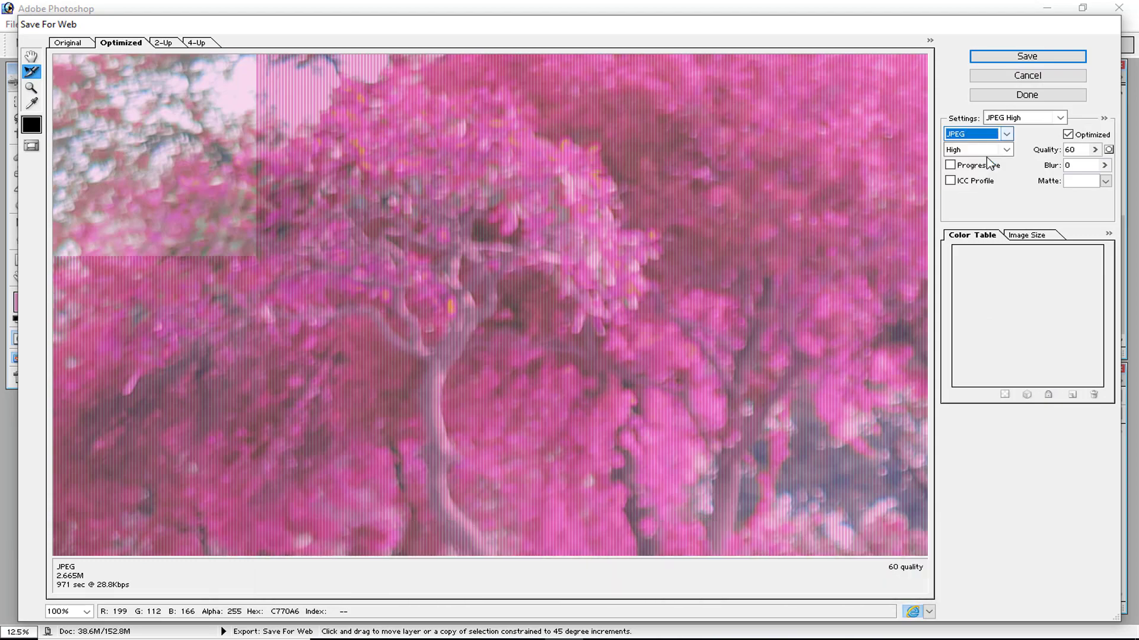
{"action": "left_click", "coordinate": [1024, 58]}
{"action": "left_click", "coordinate": [307, 266]}
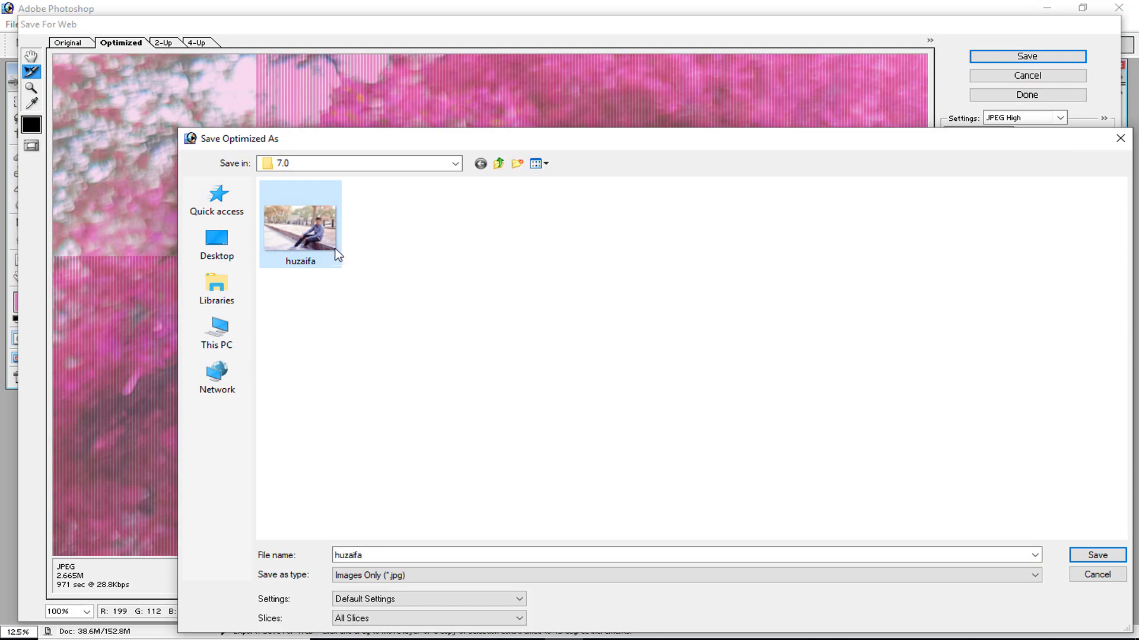
{"action": "key", "text": "Delete"}
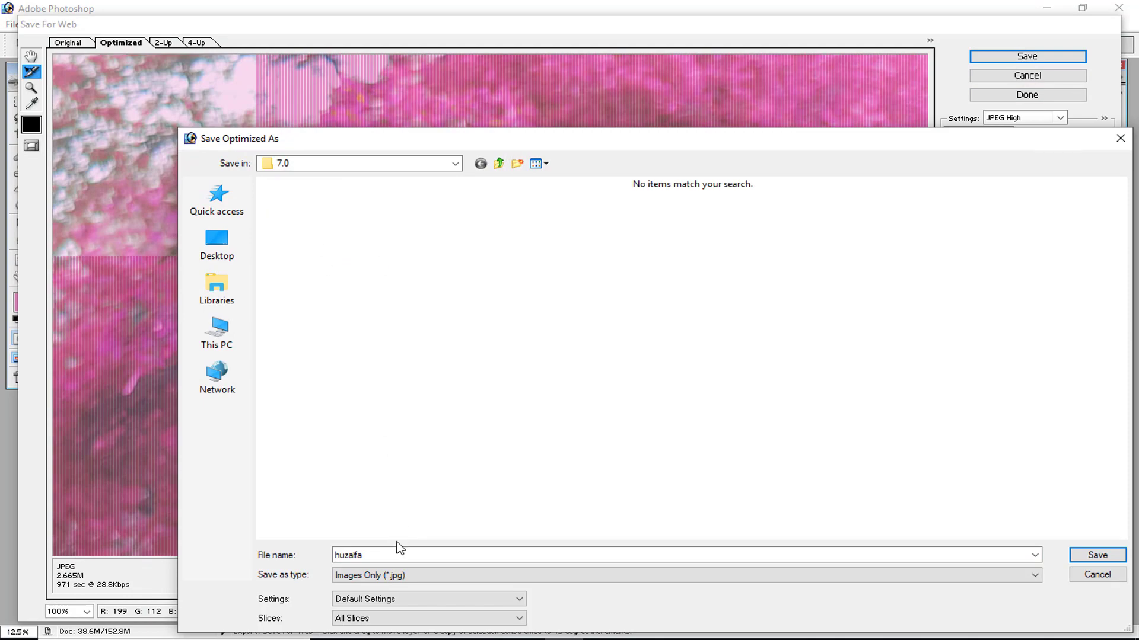
{"action": "left_click", "coordinate": [1101, 555]}
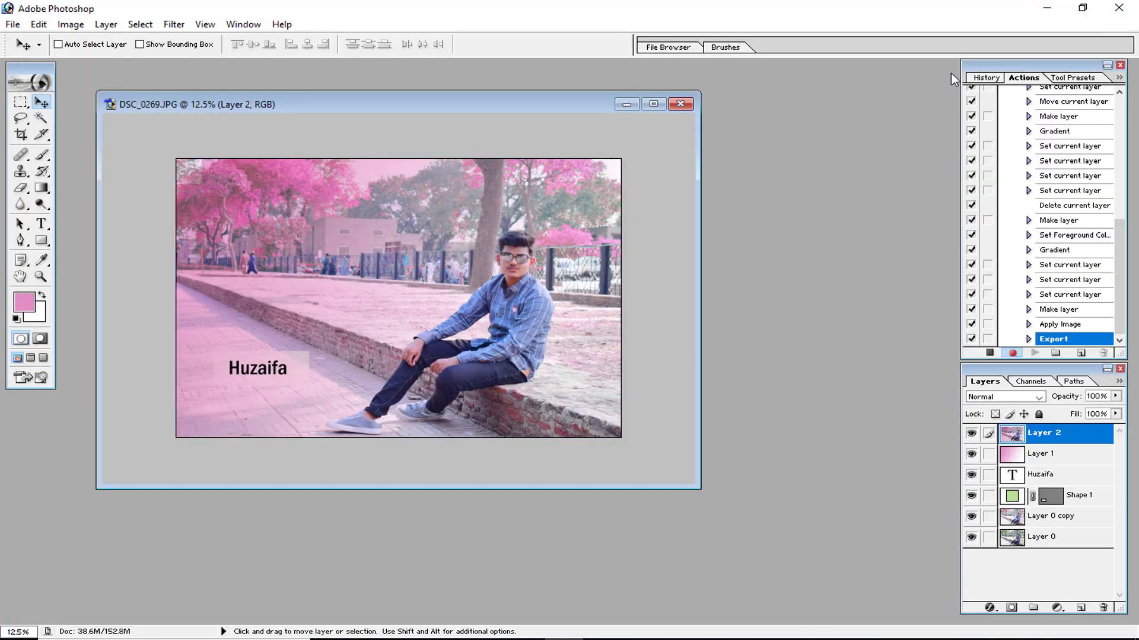
Stop recording the action after the export and scroll back to the top of its step list.
{"action": "left_click", "coordinate": [991, 352]}
{"action": "scroll", "coordinate": [1090, 239], "scroll_direction": "up", "scroll_amount": 8}
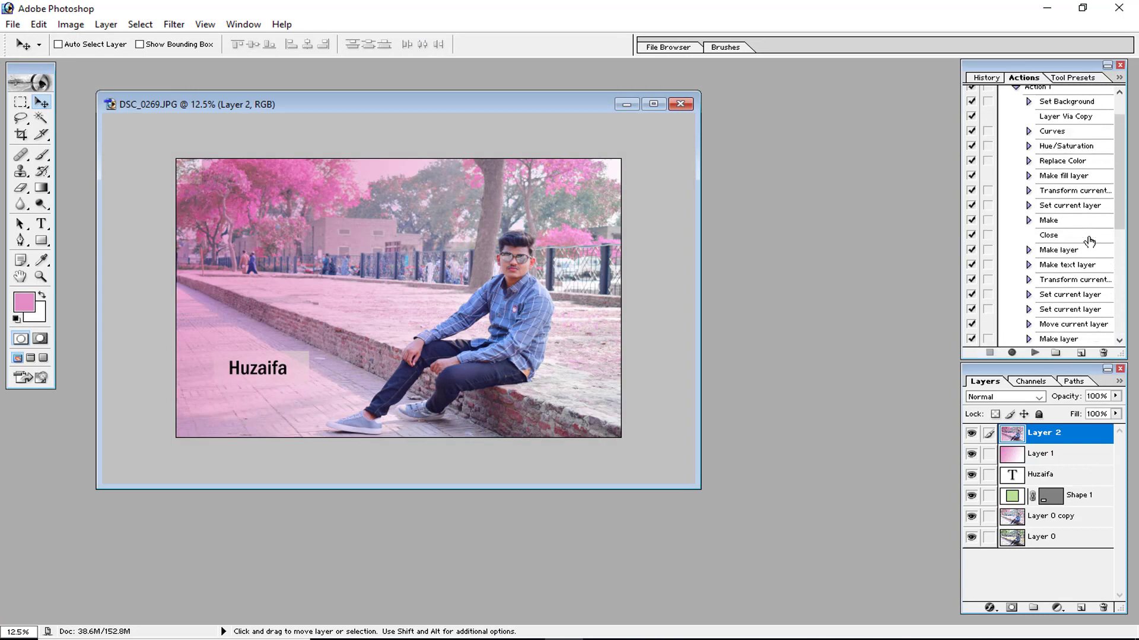
{"action": "left_click", "coordinate": [1090, 214]}
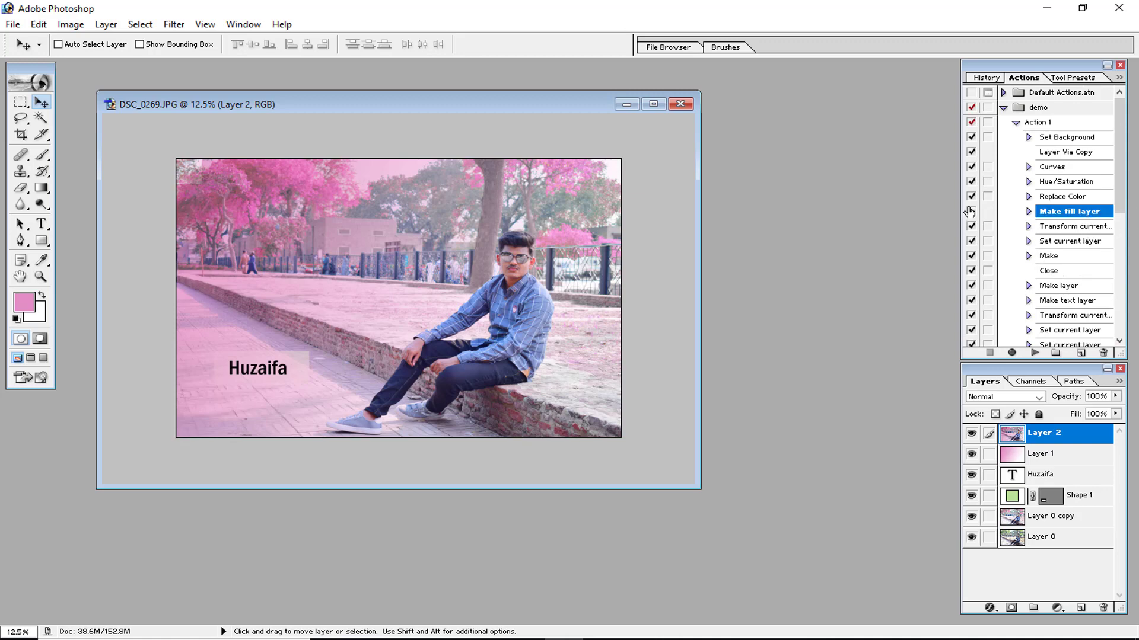
Close the edited photo without saving and reopen the original DSC_0269.JPG.
{"action": "left_click", "coordinate": [675, 106]}
{"action": "left_click", "coordinate": [578, 253]}
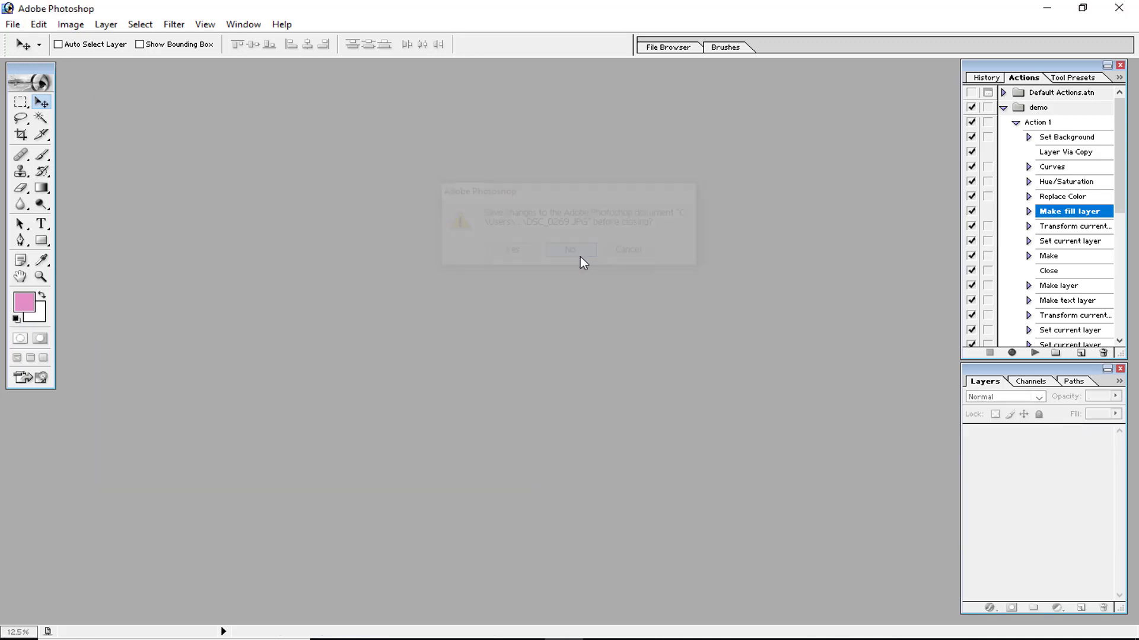
{"action": "key", "text": "ctrl+o"}
{"action": "double_click", "coordinate": [449, 169]}
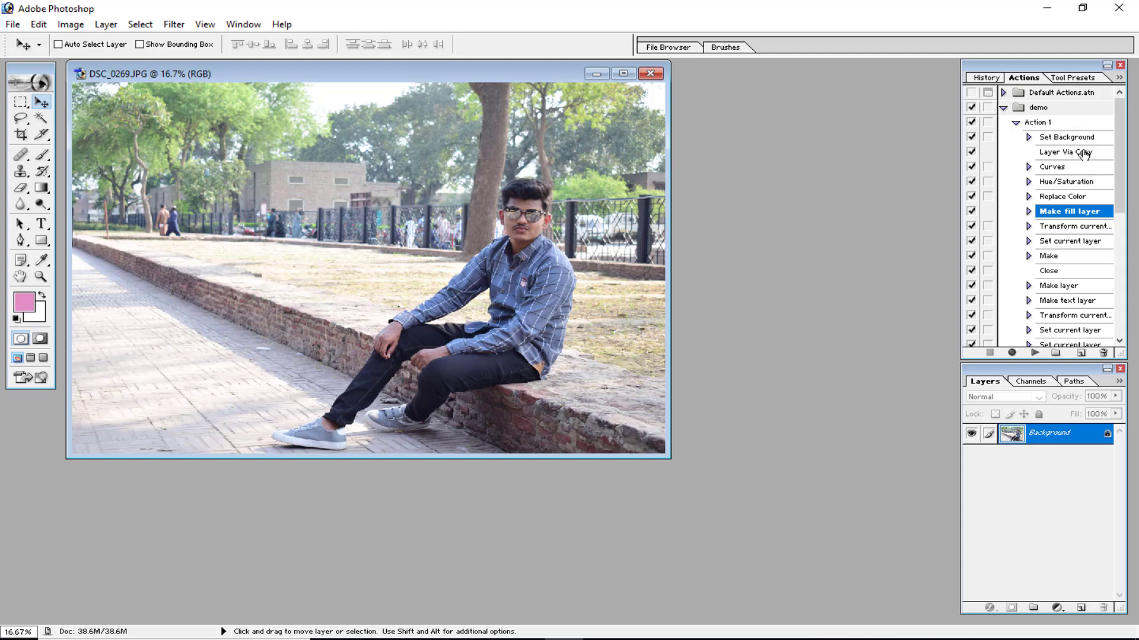
Play Action 1 on the reopened photo, allowing it to replace the existing huzaifa.jpg.
{"action": "left_click", "coordinate": [1059, 124]}
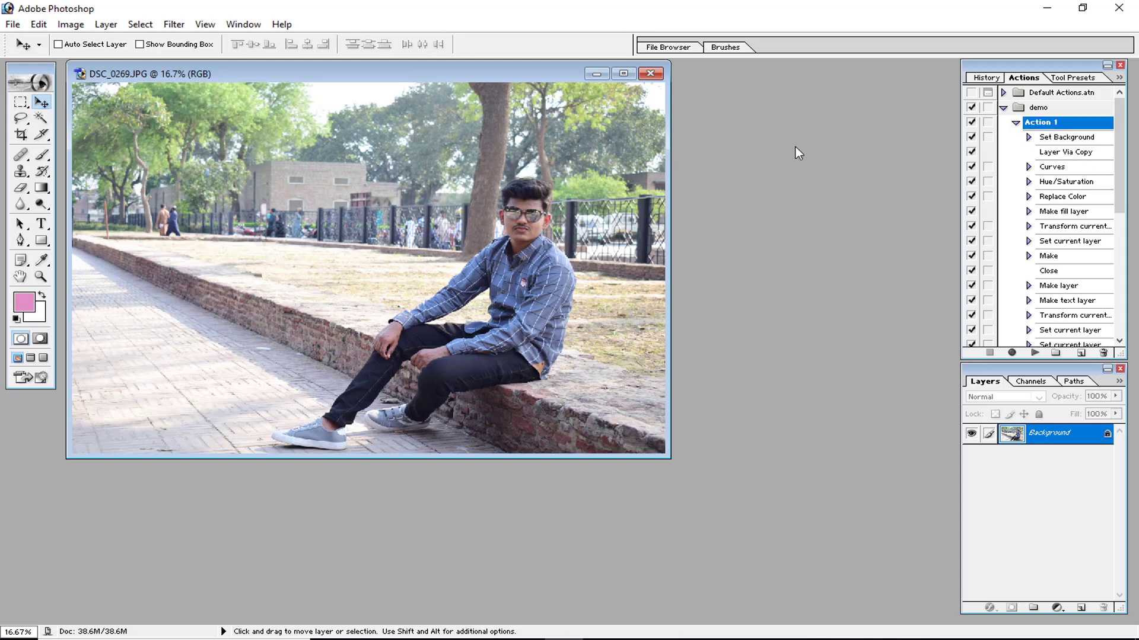
{"action": "left_click_drag", "start_coordinate": [437, 76], "coordinate": [521, 100]}
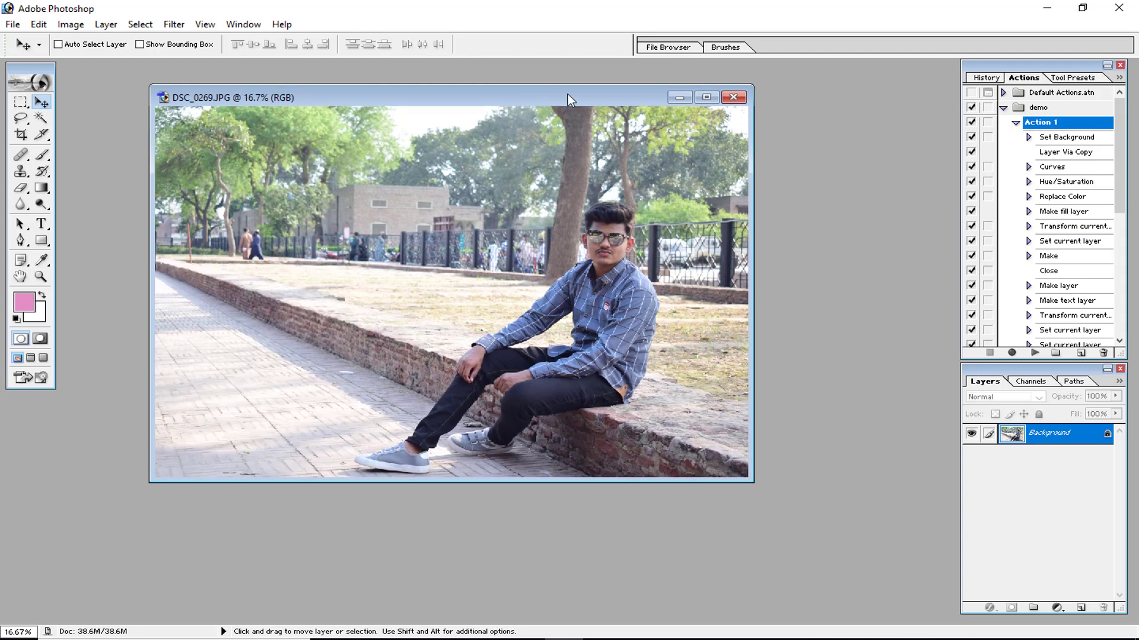
{"action": "left_click", "coordinate": [1032, 353]}
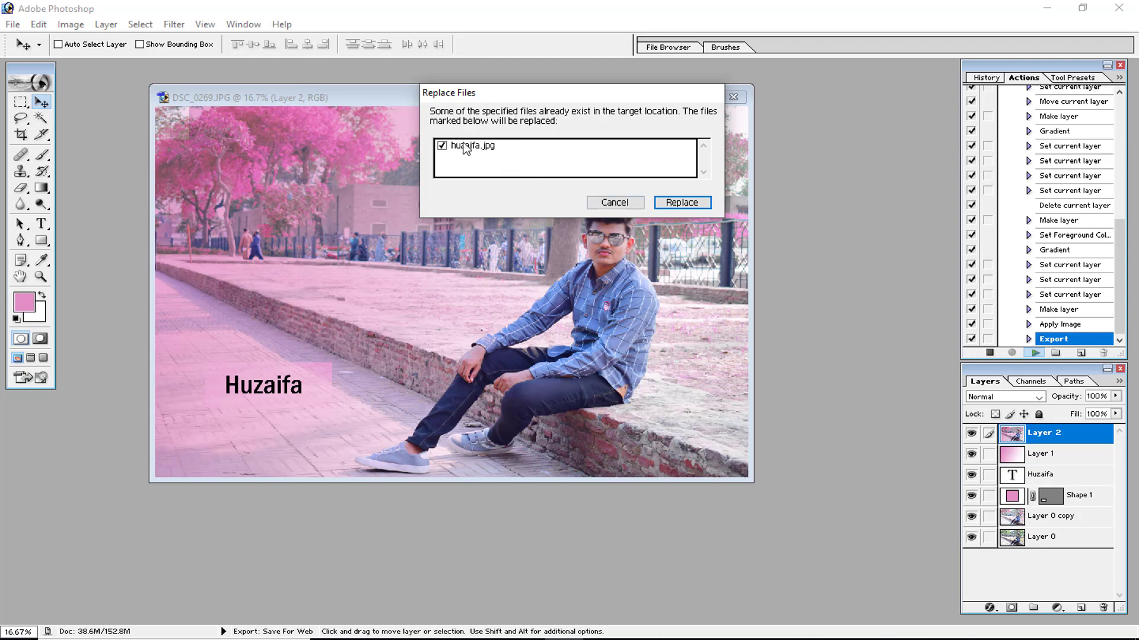
{"action": "left_click_drag", "start_coordinate": [527, 99], "coordinate": [669, 231]}
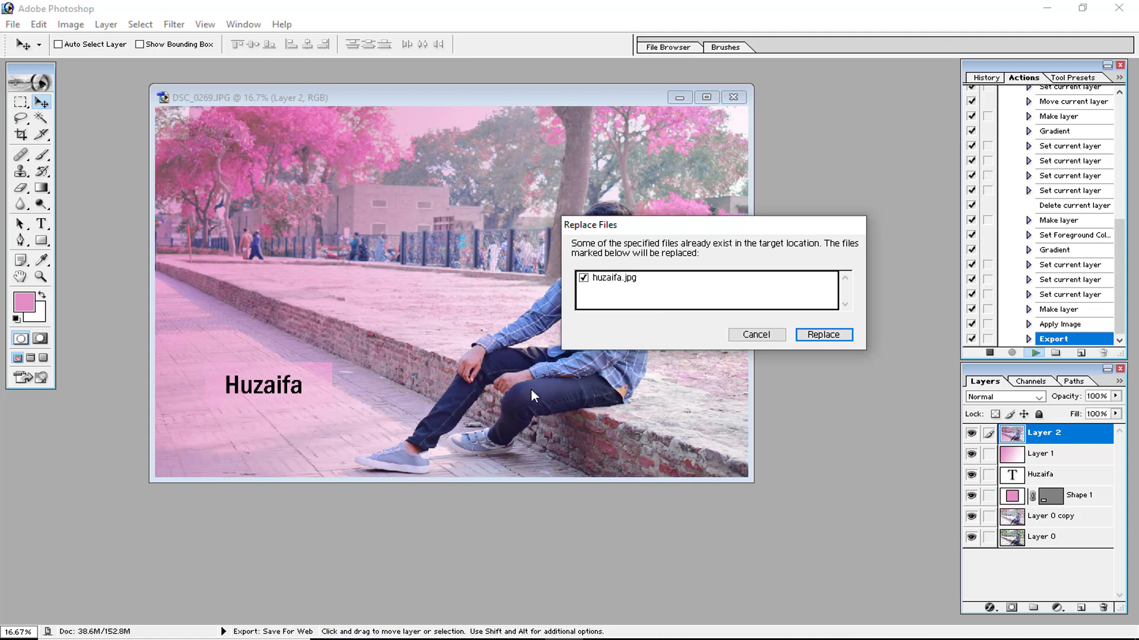
{"action": "left_click", "coordinate": [815, 340]}
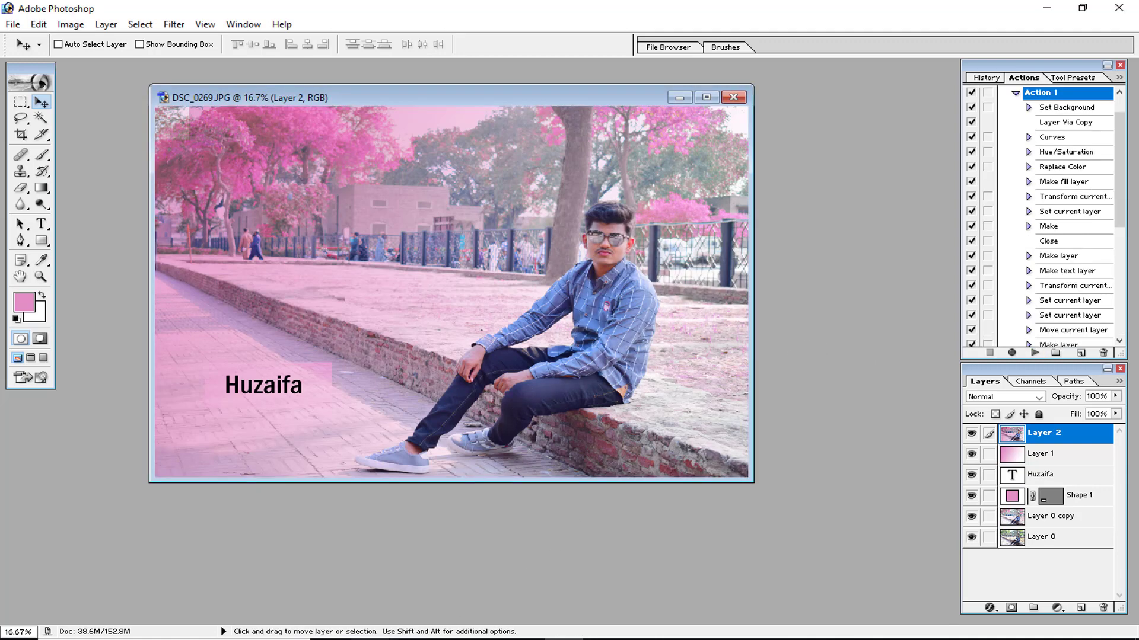
View the exported huzaifa.jpg from the 7.0 folder and delete it.
{"action": "mouse_move", "coordinate": [331, 639]}
{"action": "left_click", "coordinate": [405, 595]}
{"action": "double_click", "coordinate": [188, 107]}
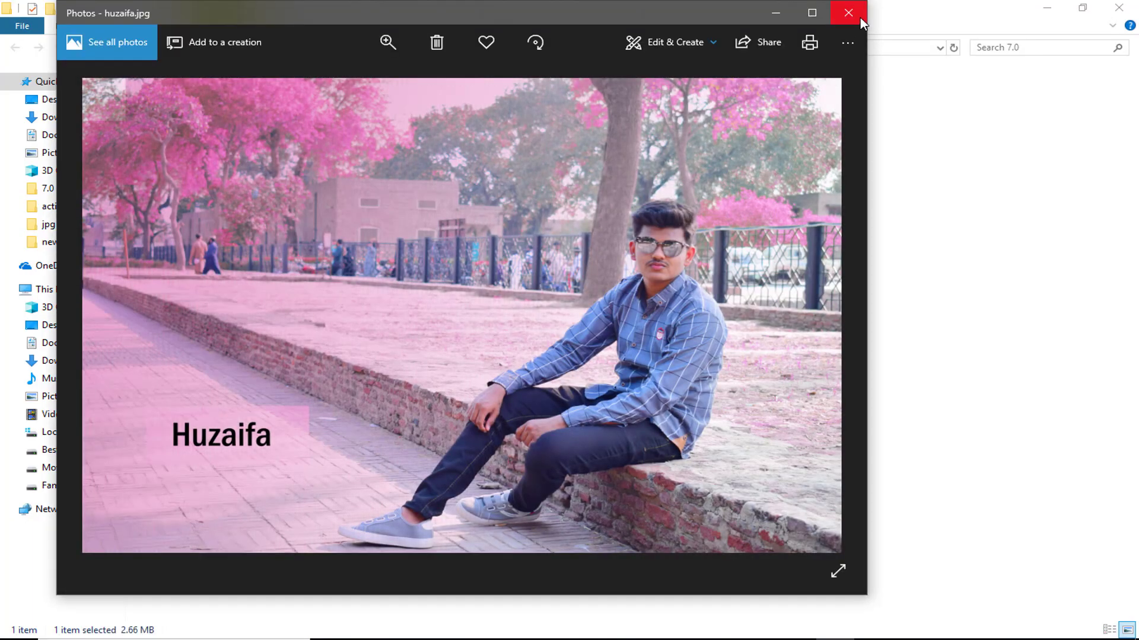
{"action": "left_click", "coordinate": [860, 17]}
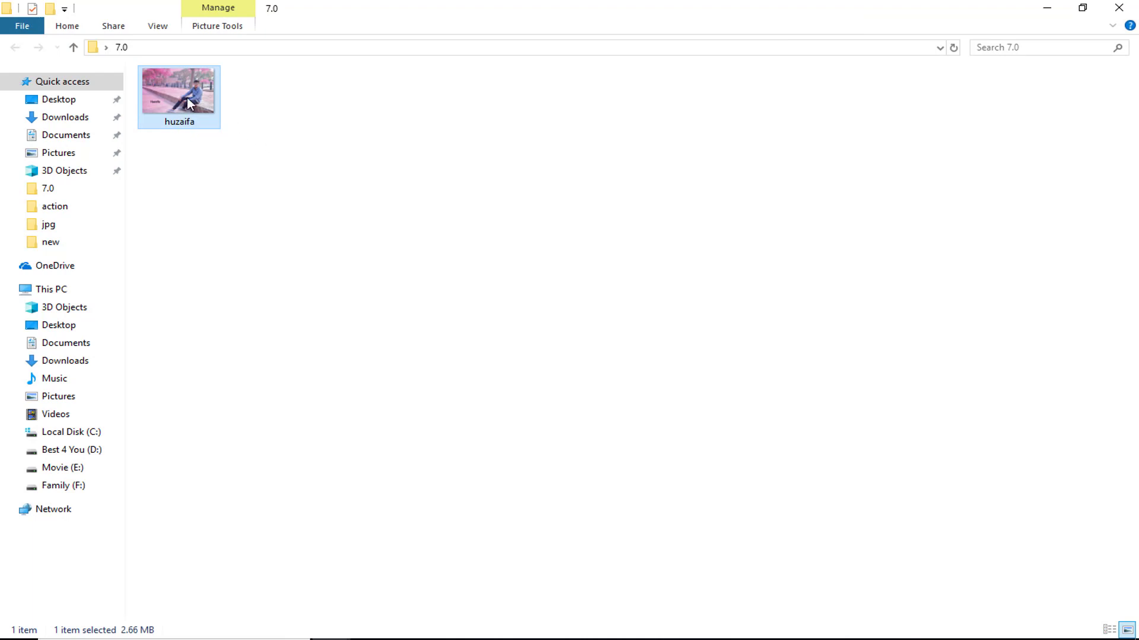
{"action": "key", "text": "Delete"}
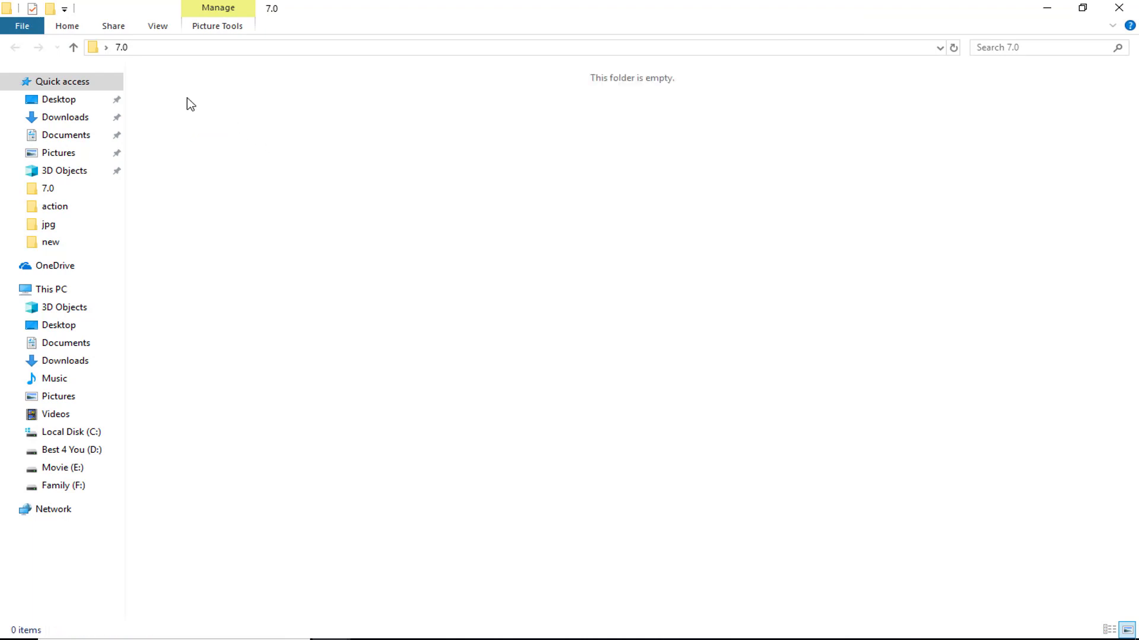
{"action": "left_click", "coordinate": [1046, 8]}
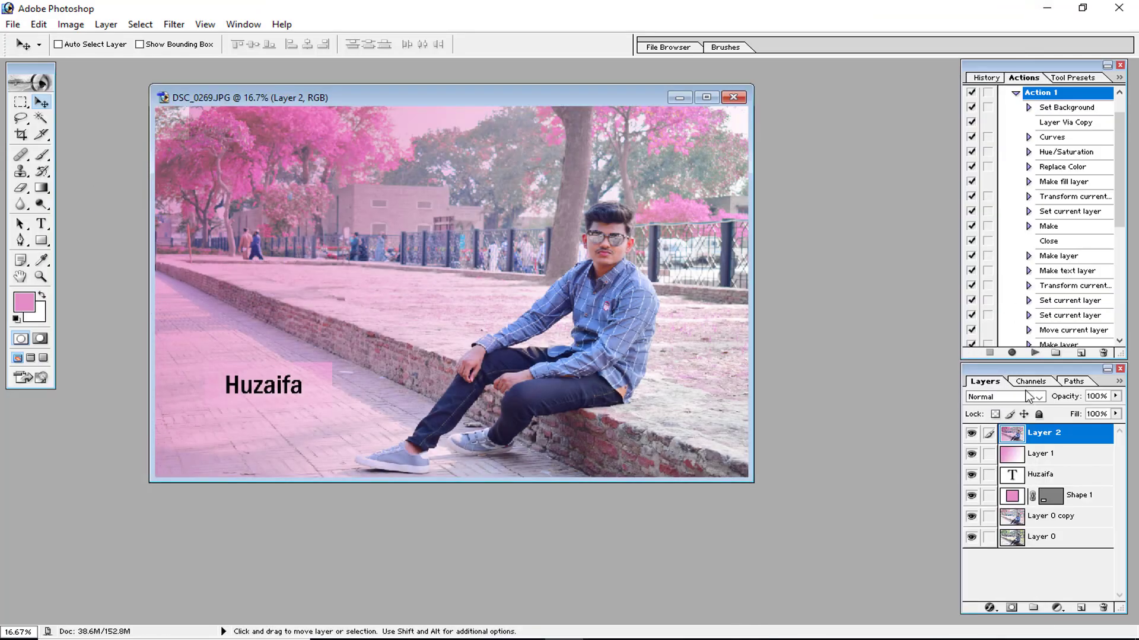
Discard the changes to the photo and open DSC_0269 again from the action folder.
{"action": "left_click", "coordinate": [734, 98]}
{"action": "left_click", "coordinate": [585, 252]}
{"action": "key", "text": "ctrl+o"}
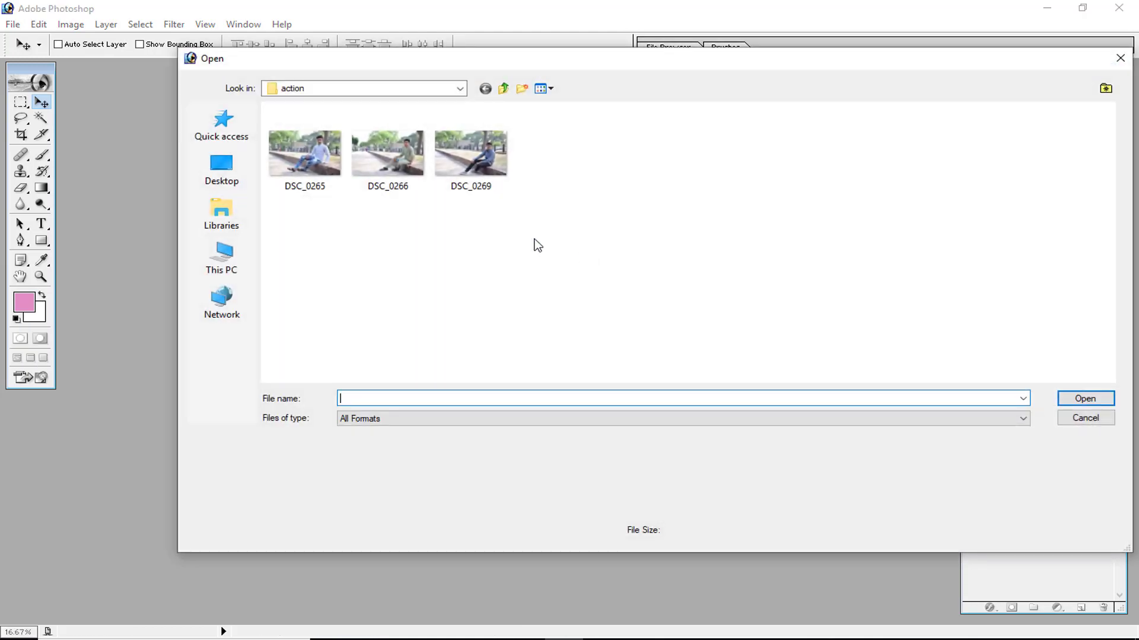
{"action": "left_click", "coordinate": [456, 158]}
{"action": "double_click", "coordinate": [457, 157]}
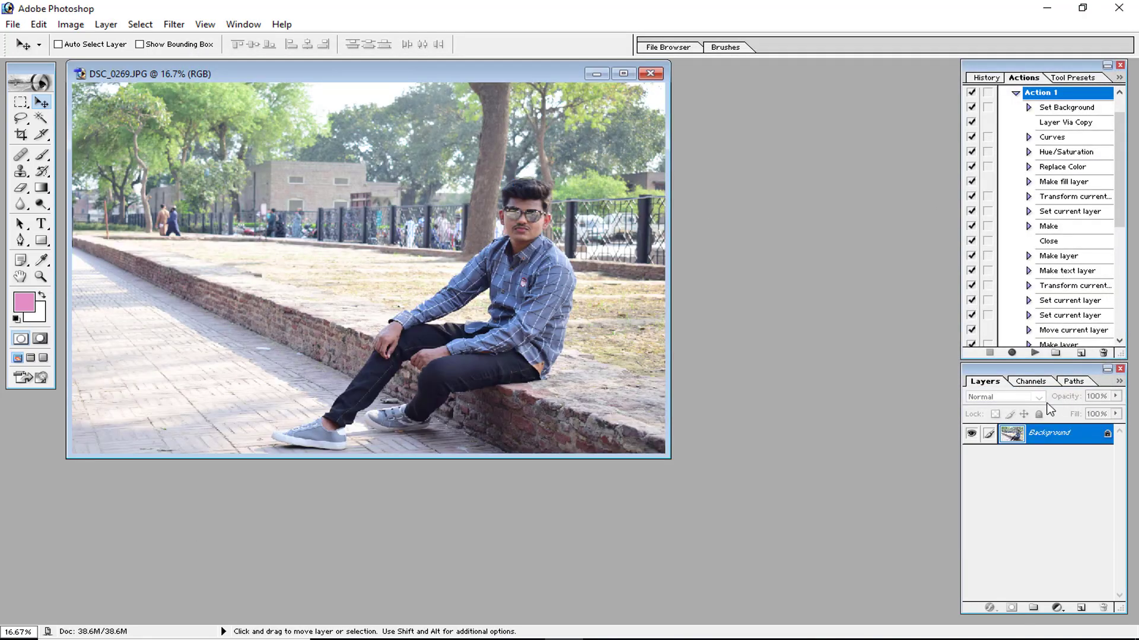
Run Action 1 on the photo and check the newly exported huzaifa file in the 7.0 folder.
{"action": "left_click", "coordinate": [1033, 353]}
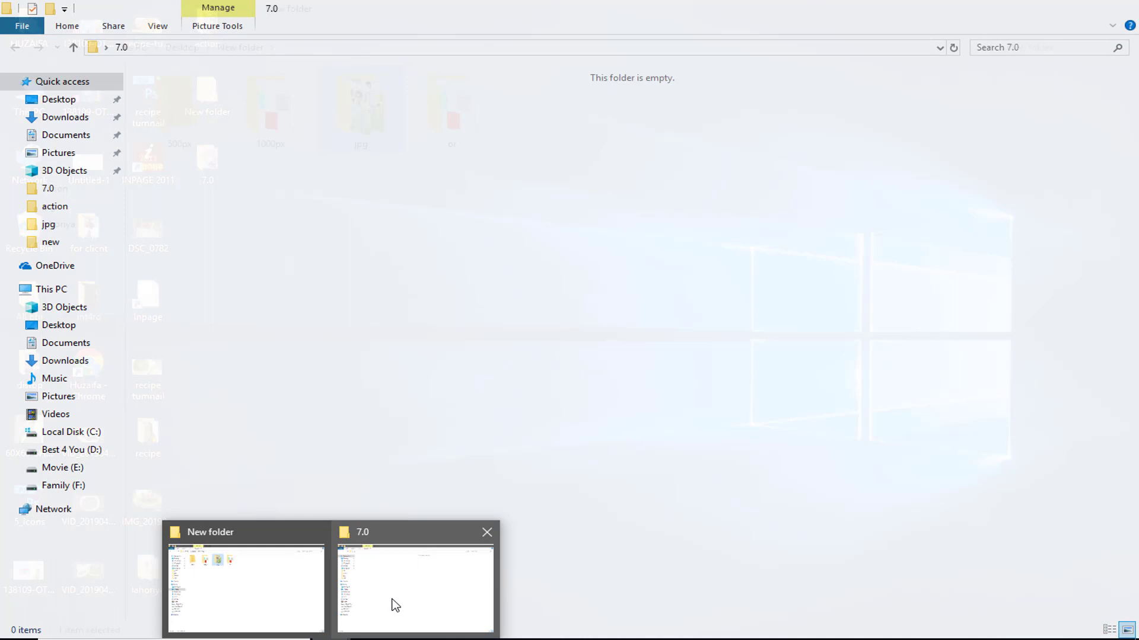
{"action": "left_click", "coordinate": [391, 604]}
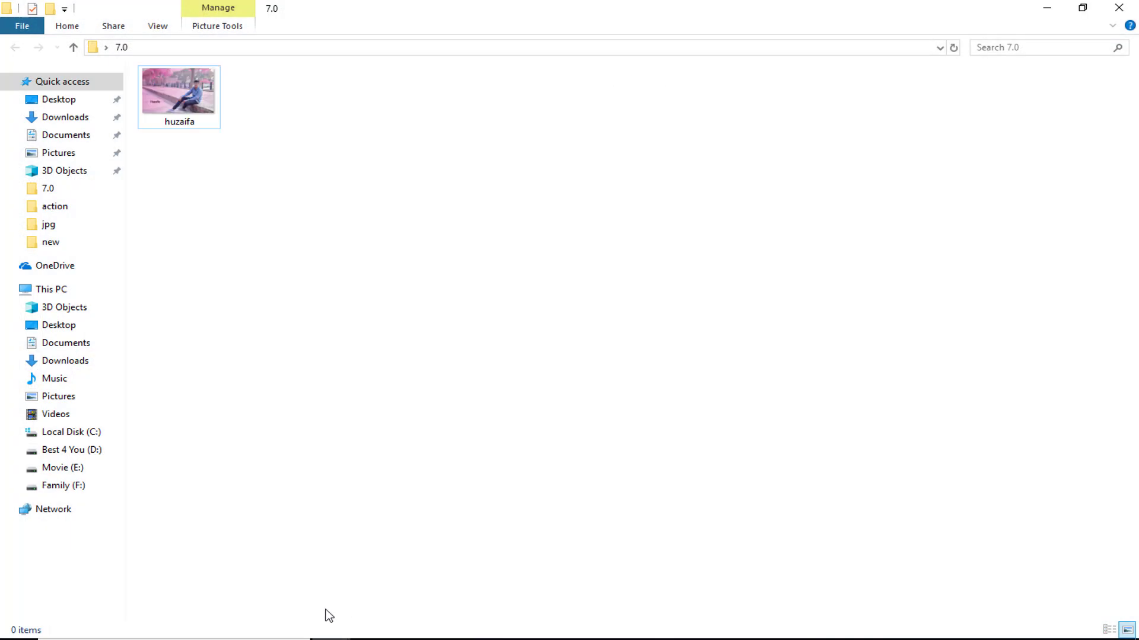
{"action": "left_click", "coordinate": [370, 630]}
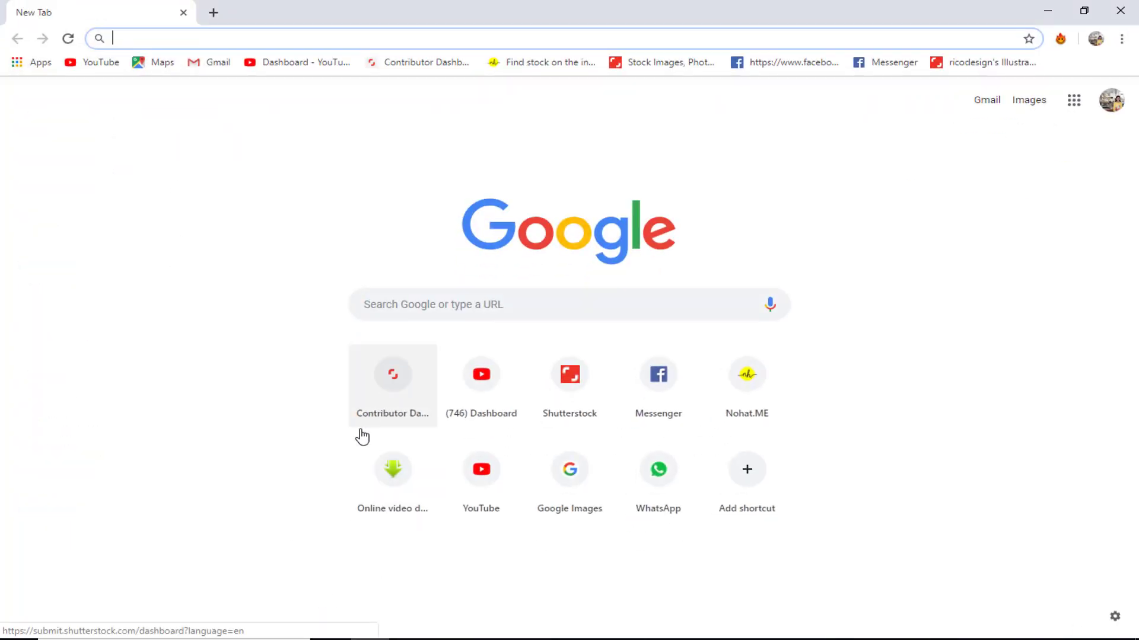
{"action": "left_click", "coordinate": [563, 638]}
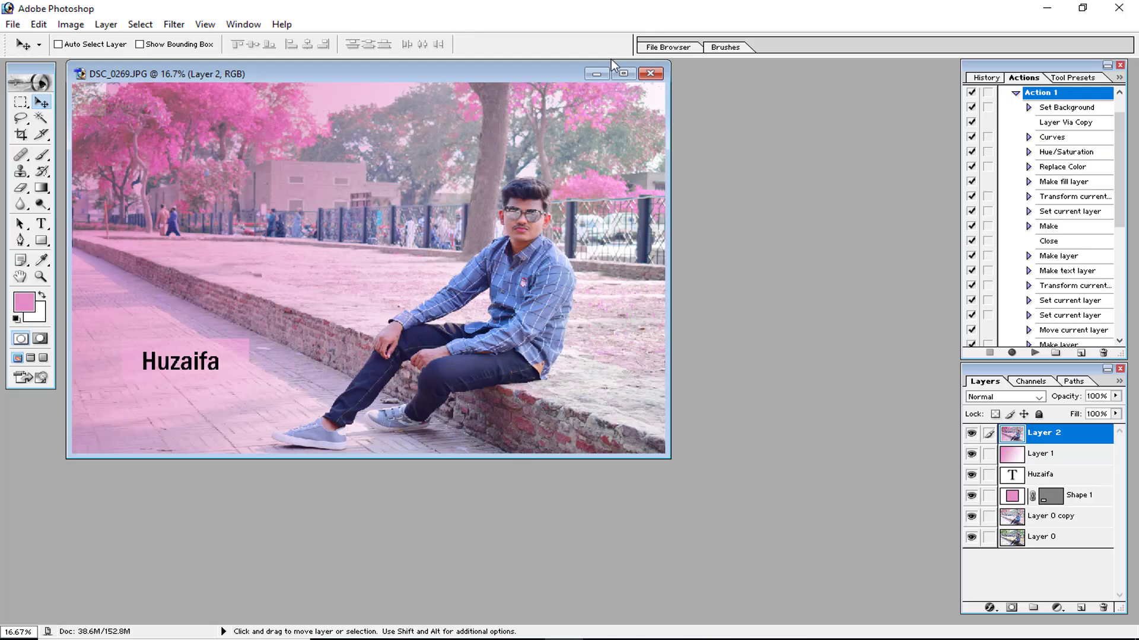
Minimize the processed photo and open DSC_0266.JPG.
{"action": "left_click", "coordinate": [596, 74]}
{"action": "double_click", "coordinate": [448, 194]}
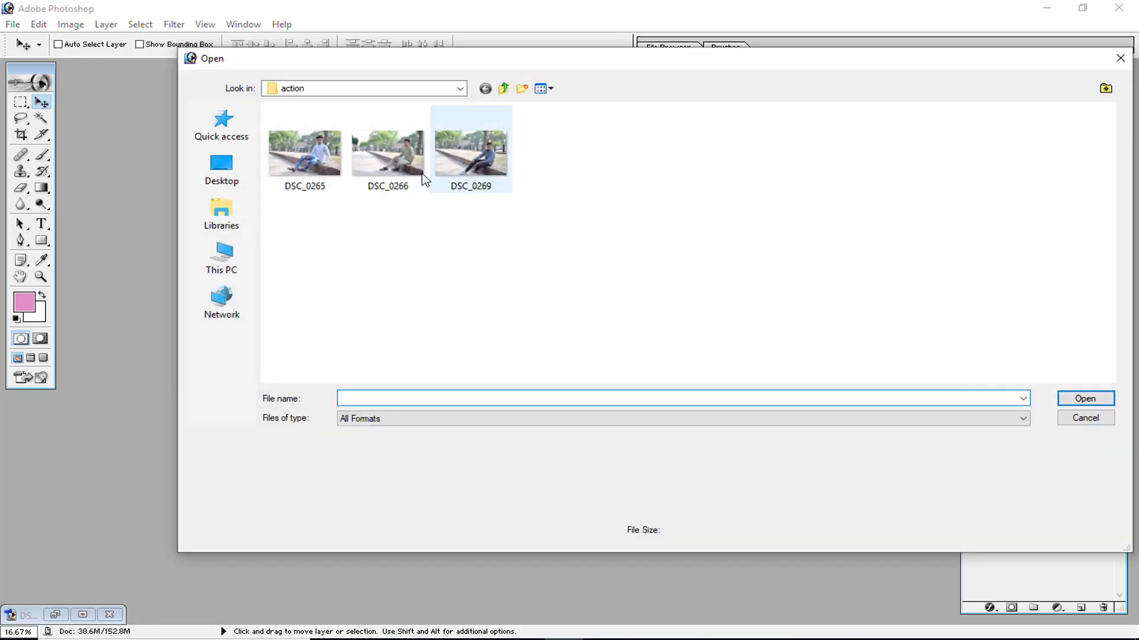
{"action": "left_click", "coordinate": [415, 173]}
{"action": "double_click", "coordinate": [415, 173]}
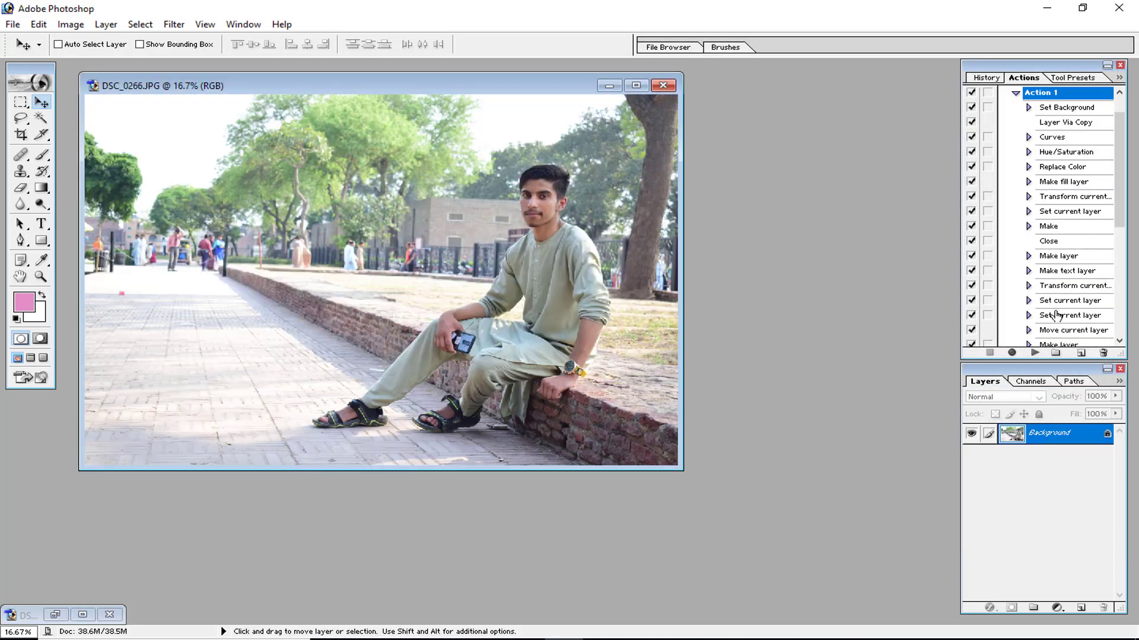
Run Action 1 on DSC_0266, unchecking huzaifa.jpg and cancelling the file replacement.
{"action": "left_click", "coordinate": [1034, 353]}
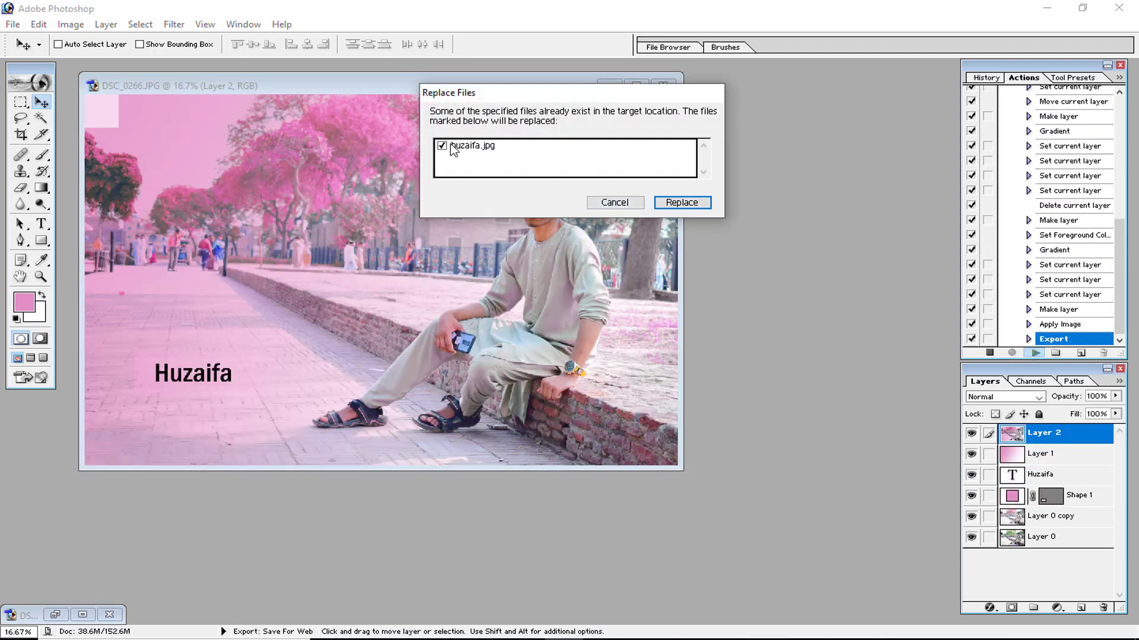
{"action": "left_click_drag", "start_coordinate": [494, 91], "coordinate": [699, 224]}
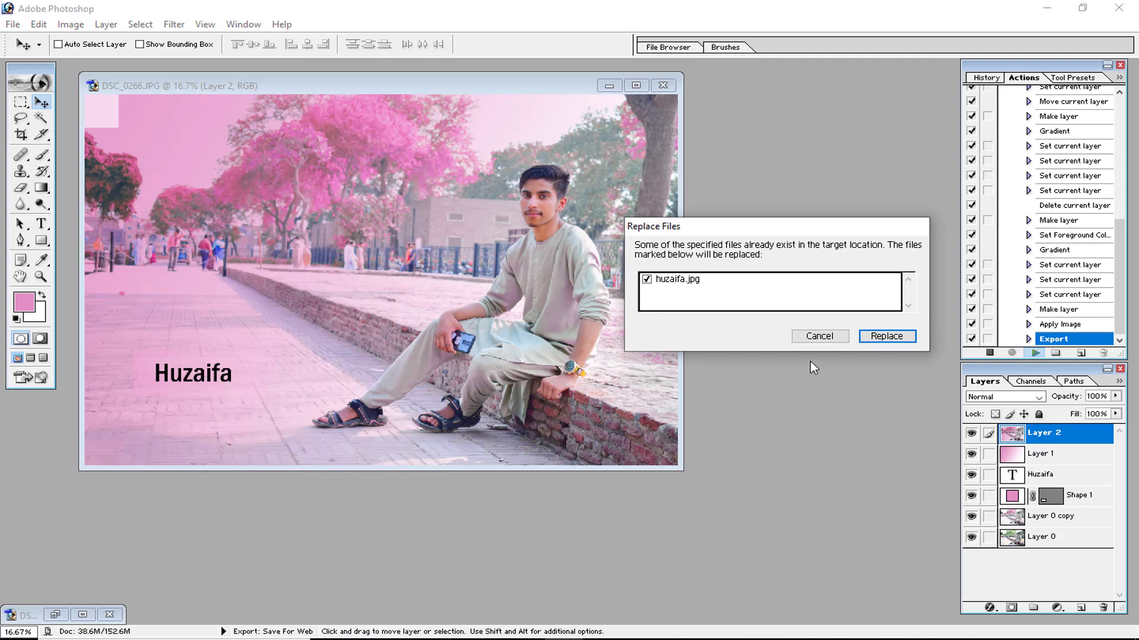
{"action": "left_click", "coordinate": [658, 281]}
{"action": "left_click", "coordinate": [807, 336]}
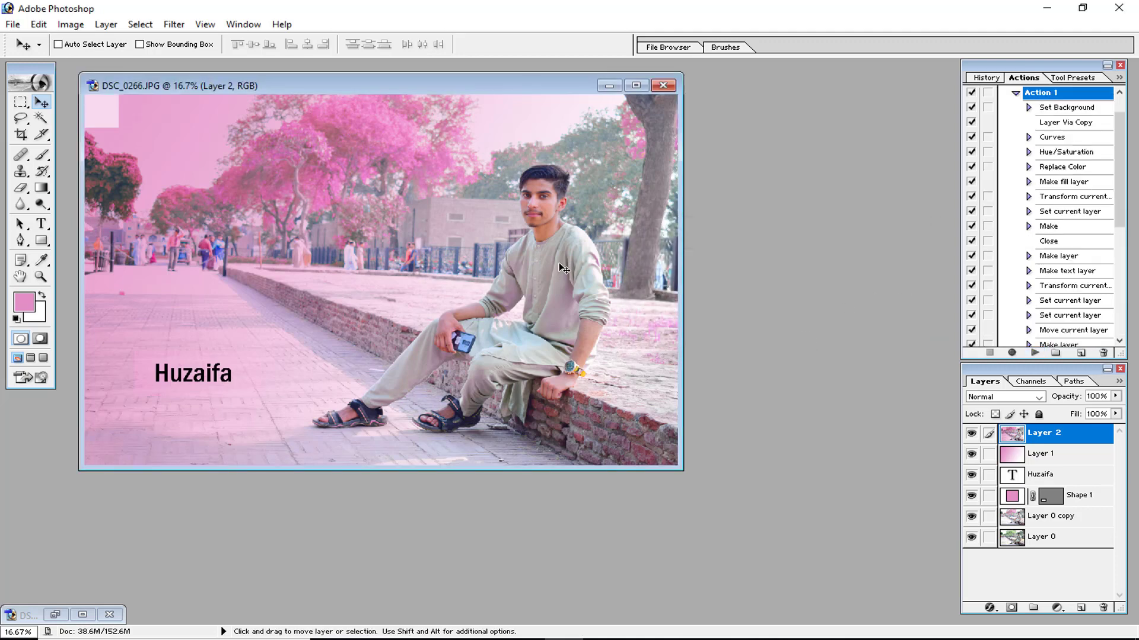
Minimize DSC_0266 and open DSC_0265.JPG.
{"action": "left_click", "coordinate": [604, 87]}
{"action": "key", "text": "ctrl+o"}
{"action": "double_click", "coordinate": [304, 156]}
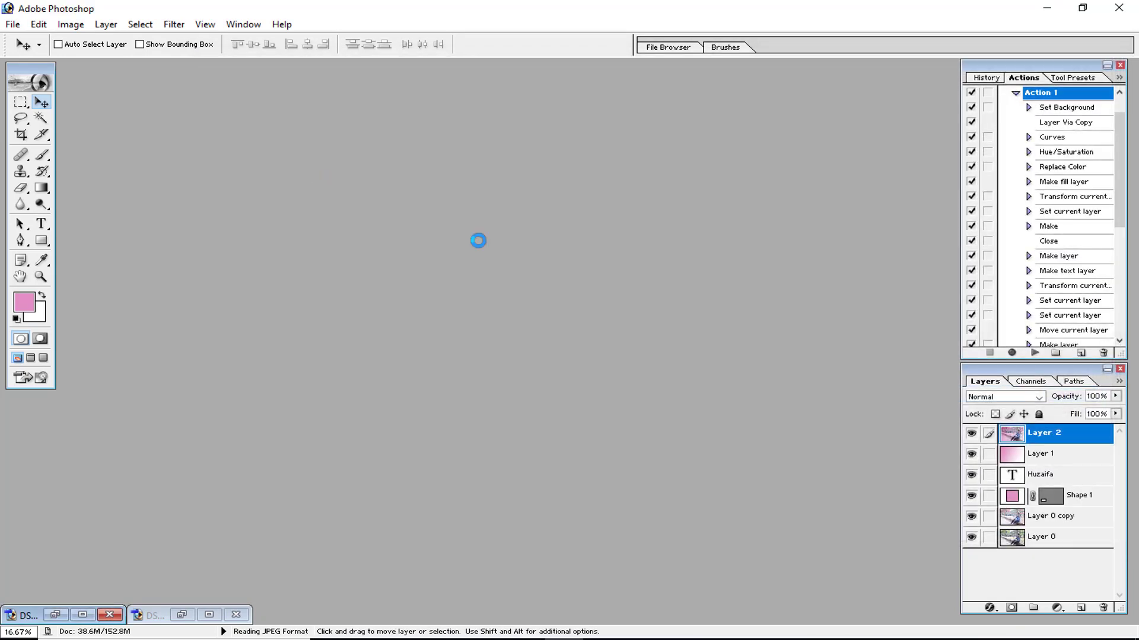
Run Action 1 on DSC_0265.JPG without replacing huzaifa.jpg and minimize the finished photo.
{"action": "left_click", "coordinate": [1033, 353]}
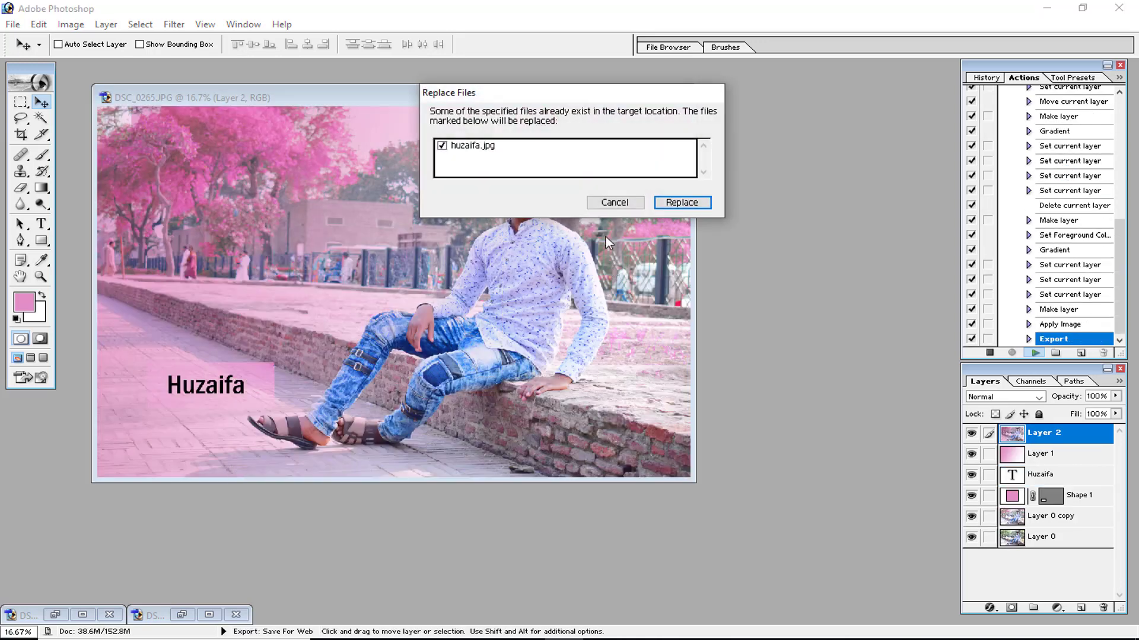
{"action": "left_click_drag", "start_coordinate": [600, 101], "coordinate": [822, 109]}
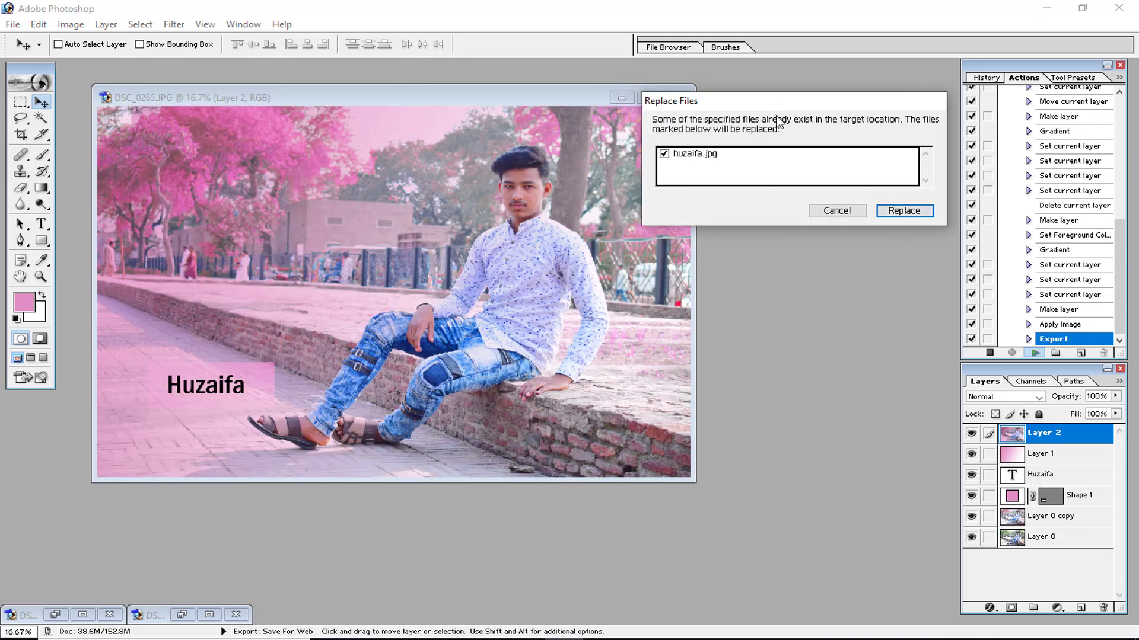
{"action": "left_click", "coordinate": [806, 169]}
{"action": "left_click", "coordinate": [838, 212]}
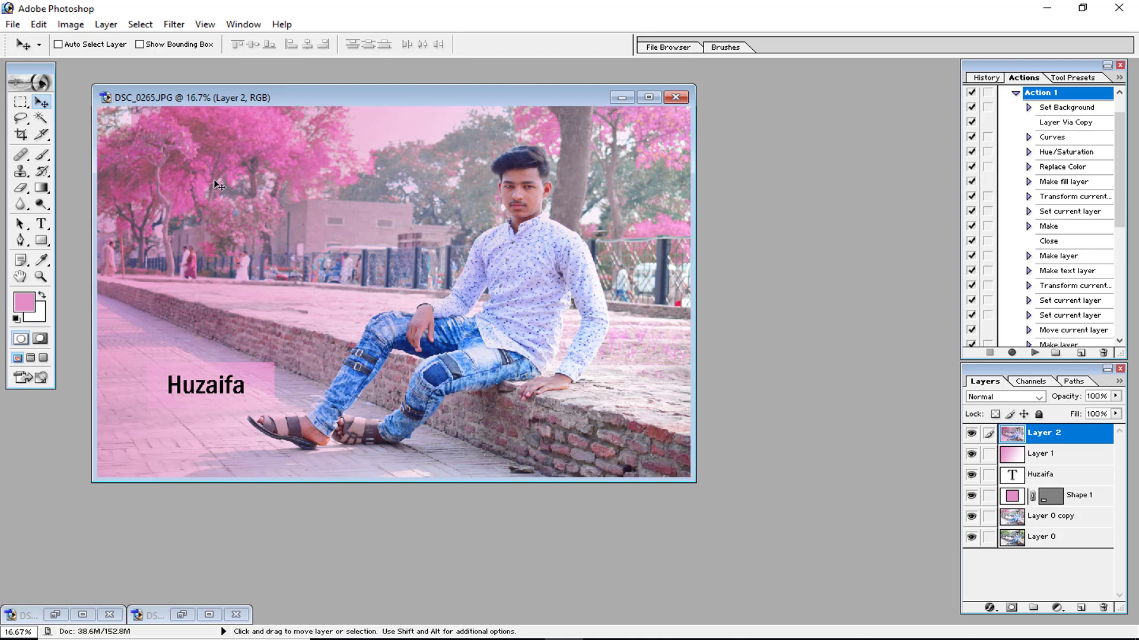
{"action": "left_click", "coordinate": [621, 97]}
{"action": "scroll", "coordinate": [1016, 175], "scroll_direction": "down", "scroll_amount": 3}
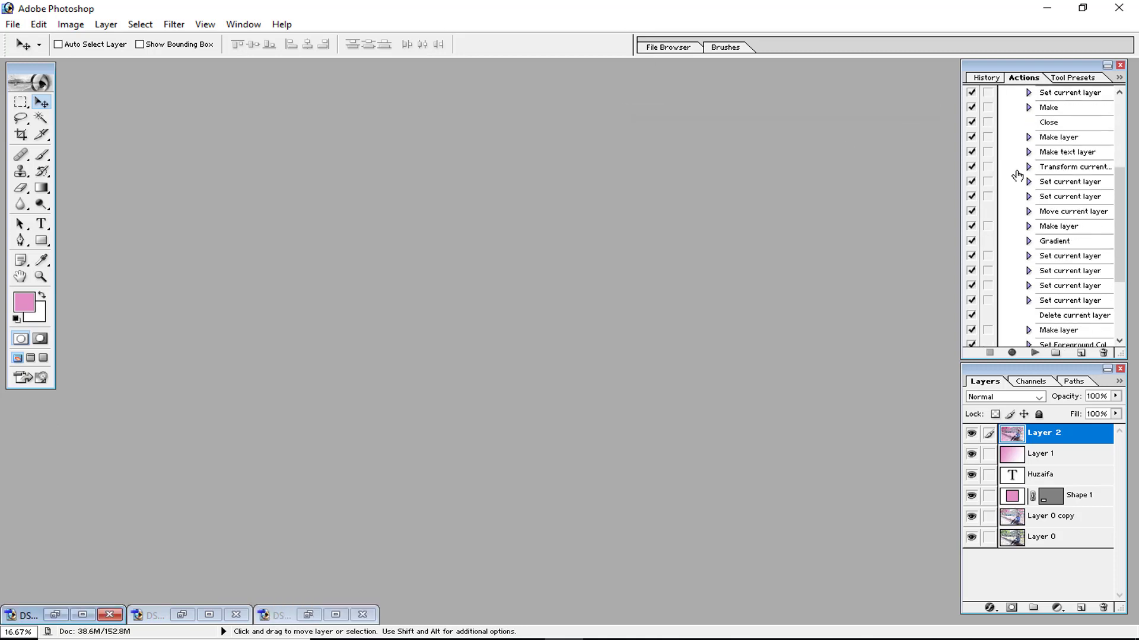
Scroll through Action 1's recorded steps and toggle the demo set's dialog pauses on and off again.
{"action": "scroll", "coordinate": [1016, 175], "scroll_direction": "up", "scroll_amount": 4}
{"action": "scroll", "coordinate": [1016, 175], "scroll_direction": "down", "scroll_amount": 4}
{"action": "scroll", "coordinate": [1017, 175], "scroll_direction": "down", "scroll_amount": 3}
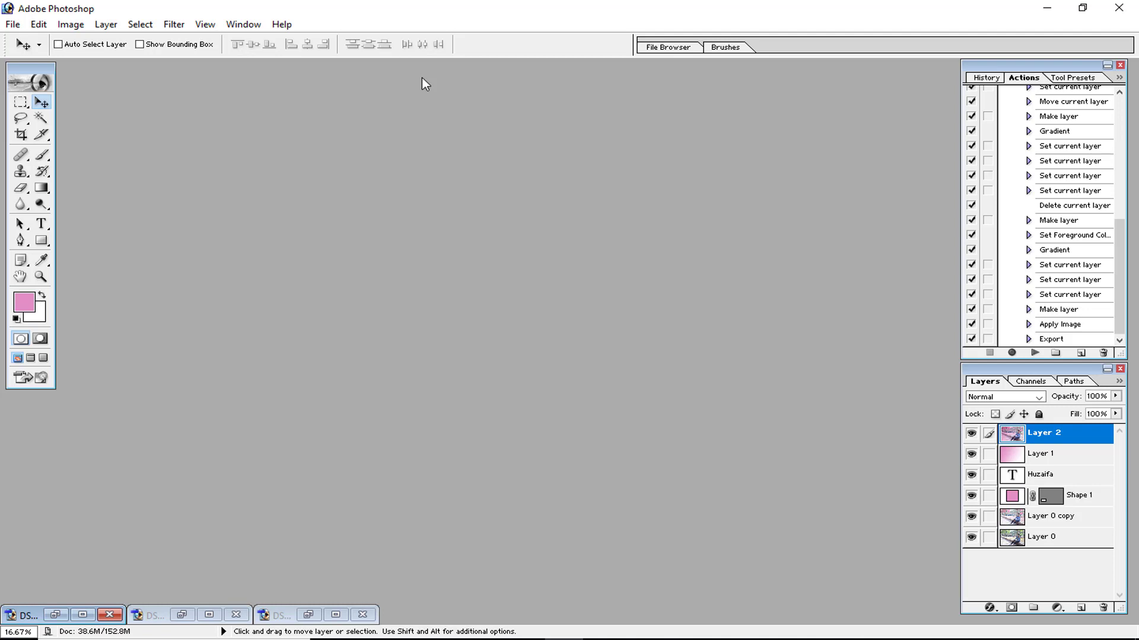
{"action": "scroll", "coordinate": [1103, 200], "scroll_direction": "up", "scroll_amount": 10}
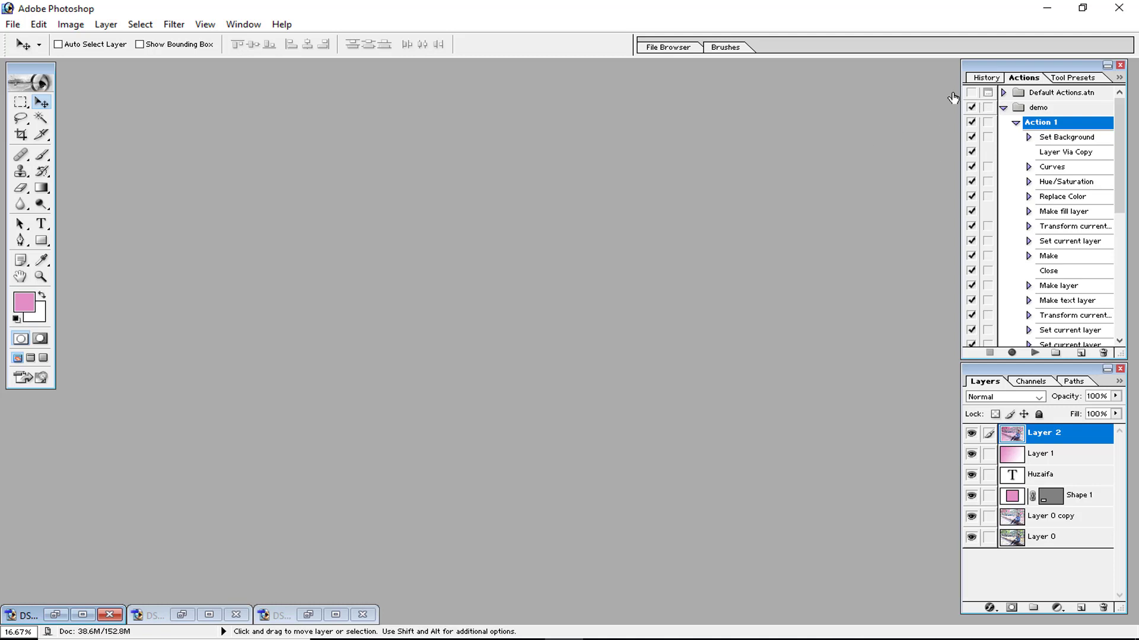
{"action": "left_click", "coordinate": [988, 110]}
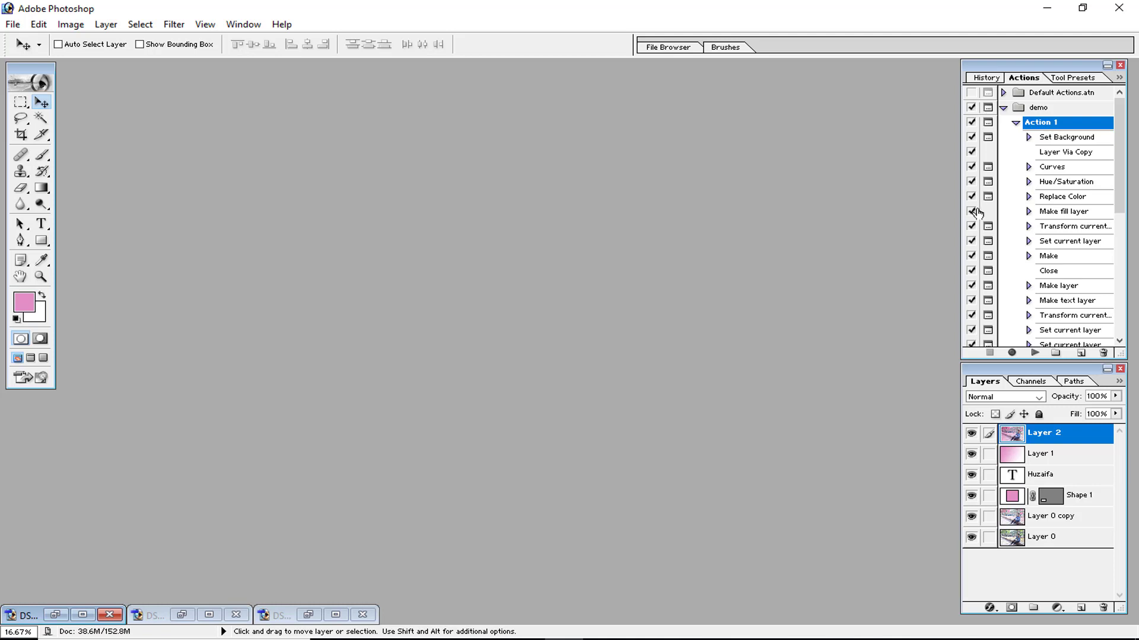
{"action": "left_click", "coordinate": [988, 110]}
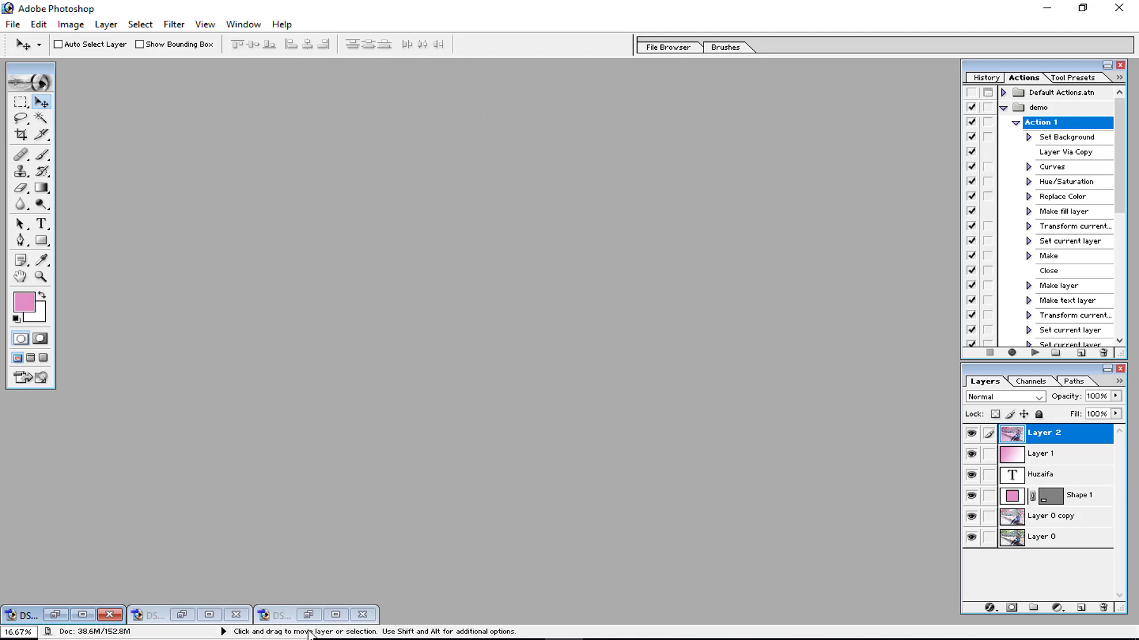
Close the processed photo without saving and reopen DSC_0265.JPG.
{"action": "left_click", "coordinate": [363, 614]}
{"action": "left_click", "coordinate": [572, 255]}
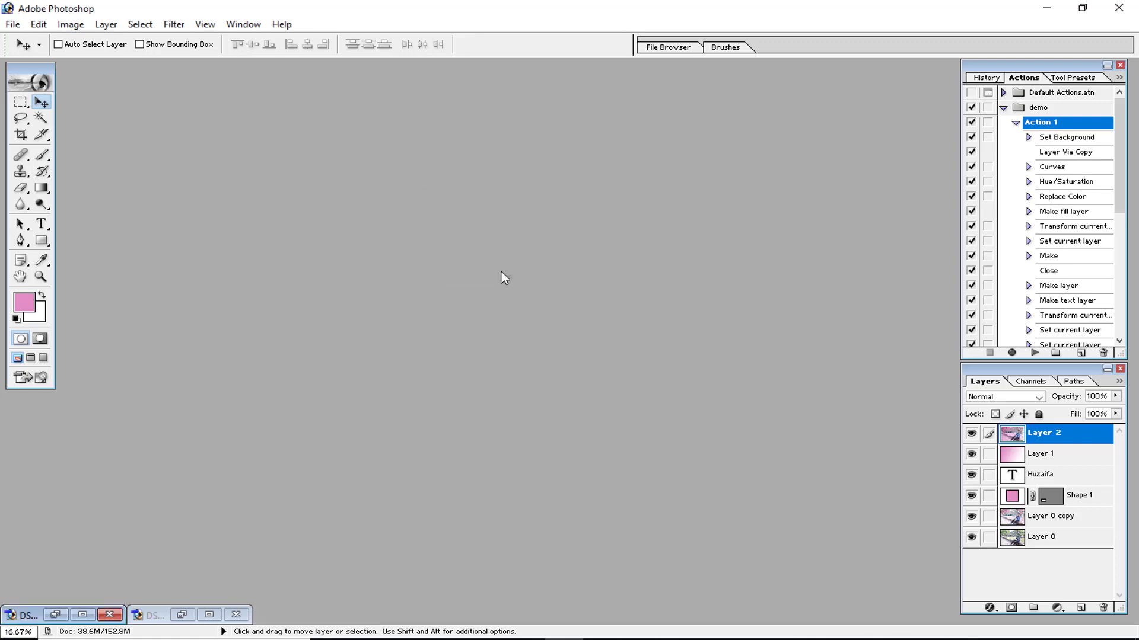
{"action": "double_click", "coordinate": [503, 277]}
{"action": "double_click", "coordinate": [311, 160]}
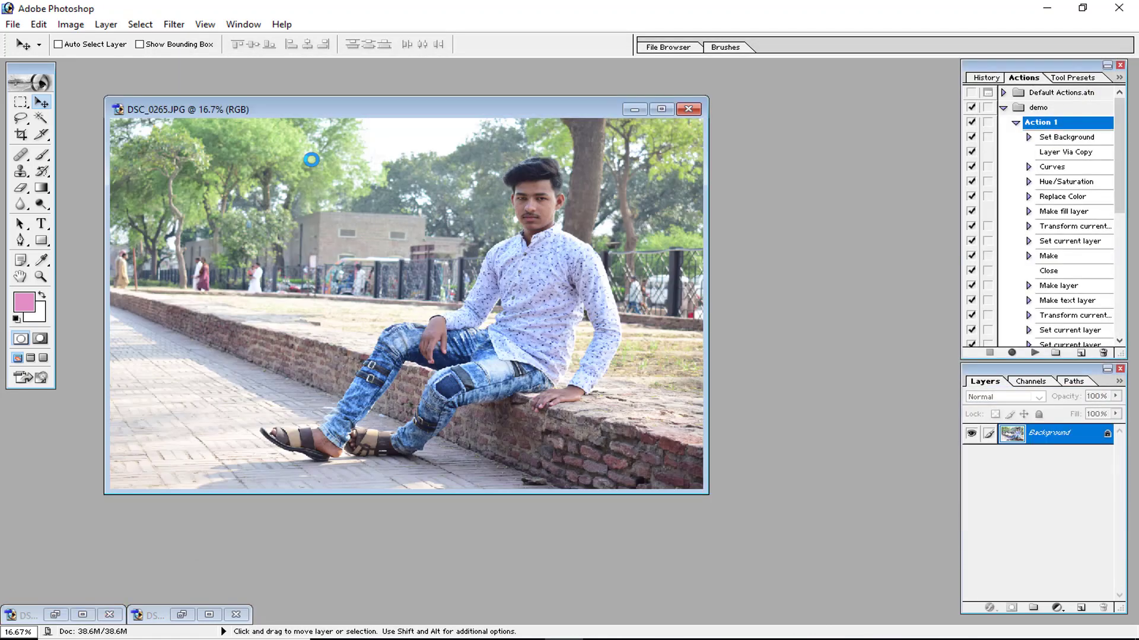
Enable dialog pauses for Action 1, play it on DSC_0265.JPG, and accept the New Layer dialog.
{"action": "left_click", "coordinate": [988, 122]}
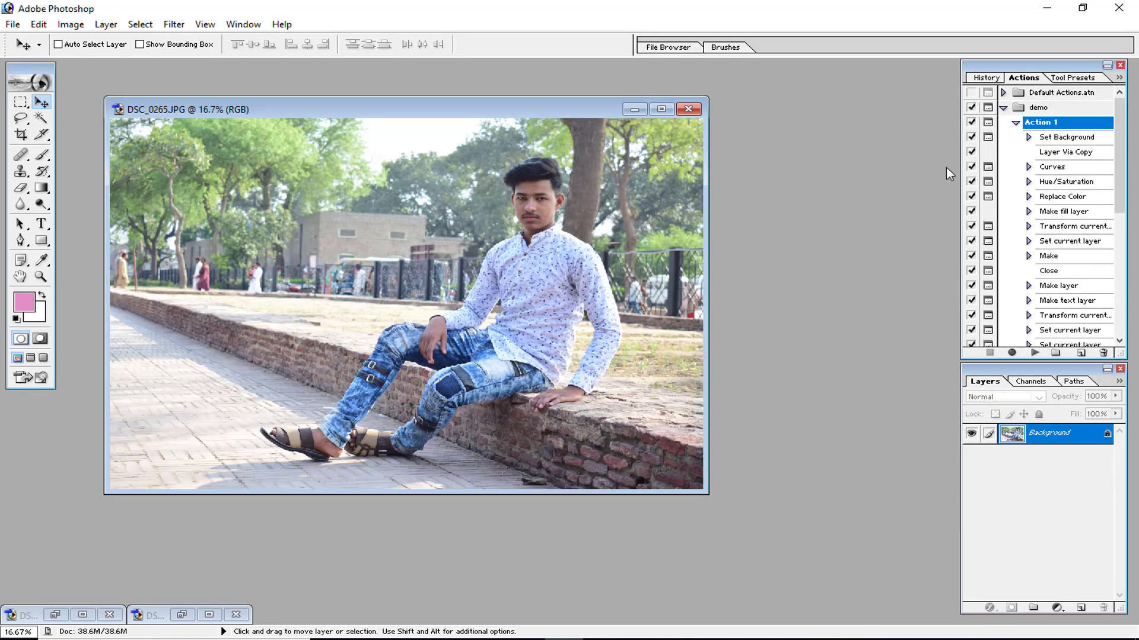
{"action": "left_click", "coordinate": [1035, 352]}
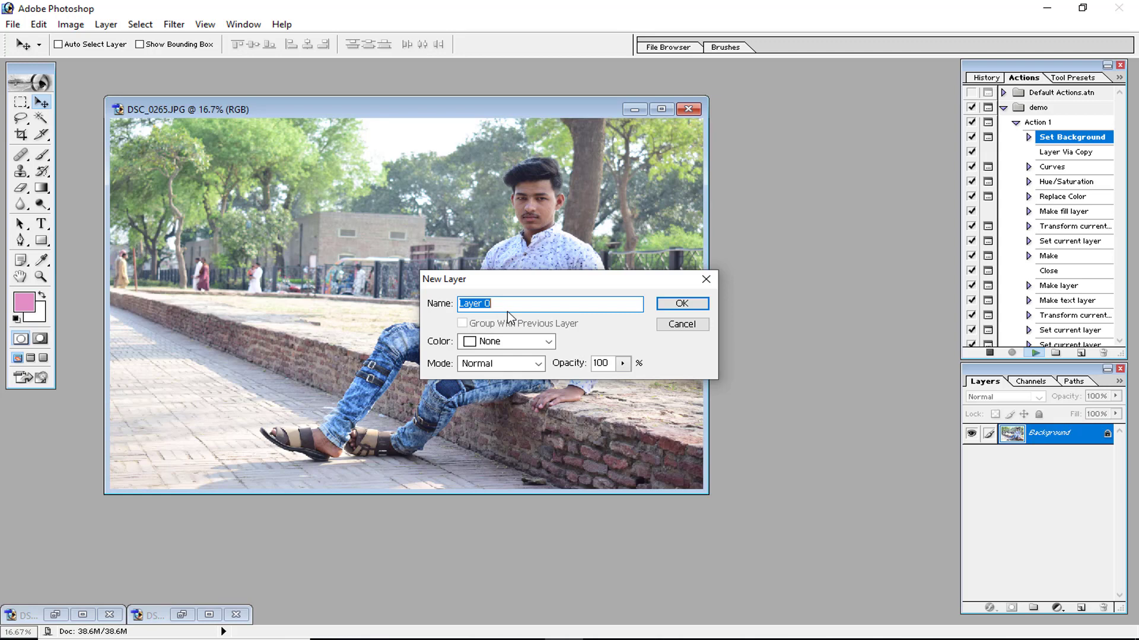
{"action": "left_click", "coordinate": [679, 305]}
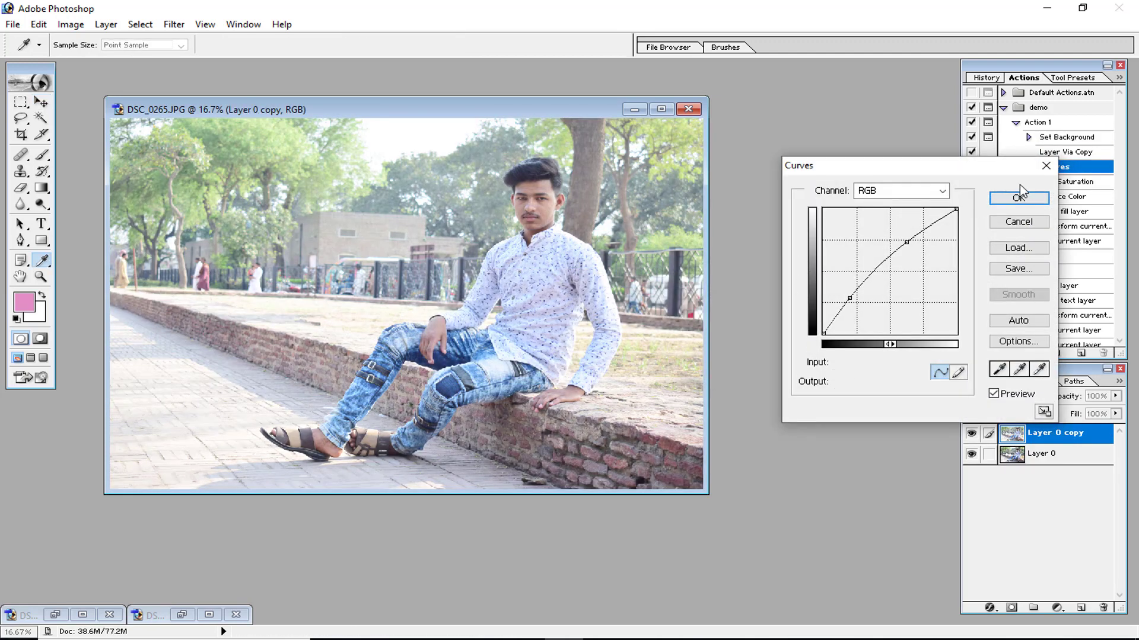
Accept the Curves and Hue/Saturation dialogs as the action plays, nudging the curve point slightly.
{"action": "mouse_move", "coordinate": [906, 242]}
{"action": "left_mouse_down"}
{"action": "mouse_move", "coordinate": [913, 247]}
{"action": "mouse_move", "coordinate": [907, 241]}
{"action": "left_mouse_up"}
{"action": "left_click", "coordinate": [1009, 204]}
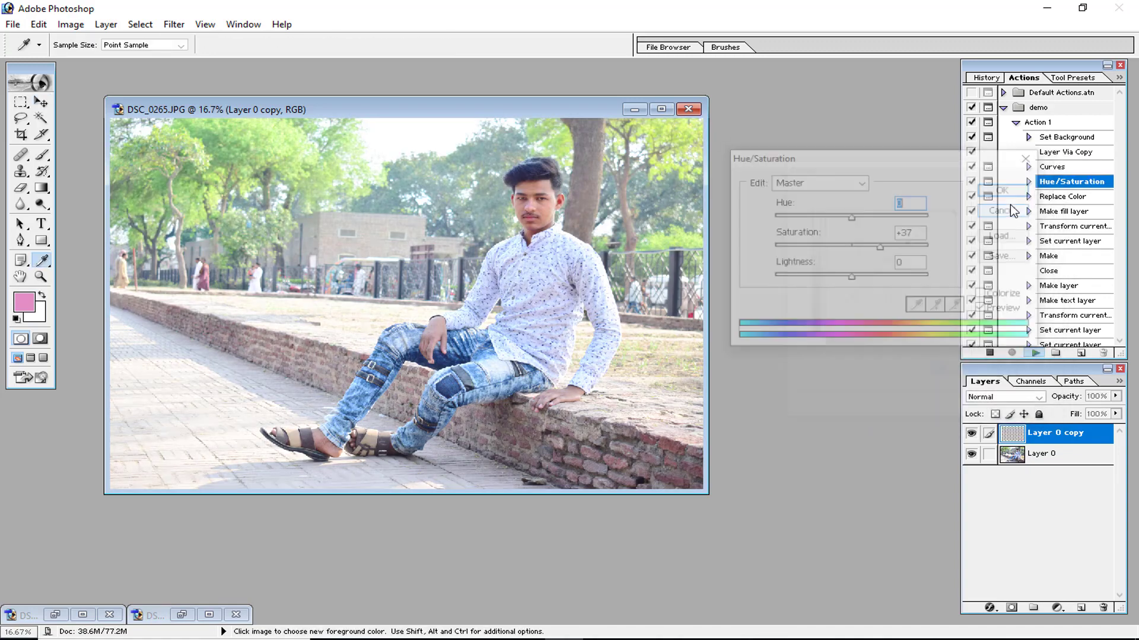
{"action": "left_click_drag", "start_coordinate": [947, 160], "coordinate": [845, 305]}
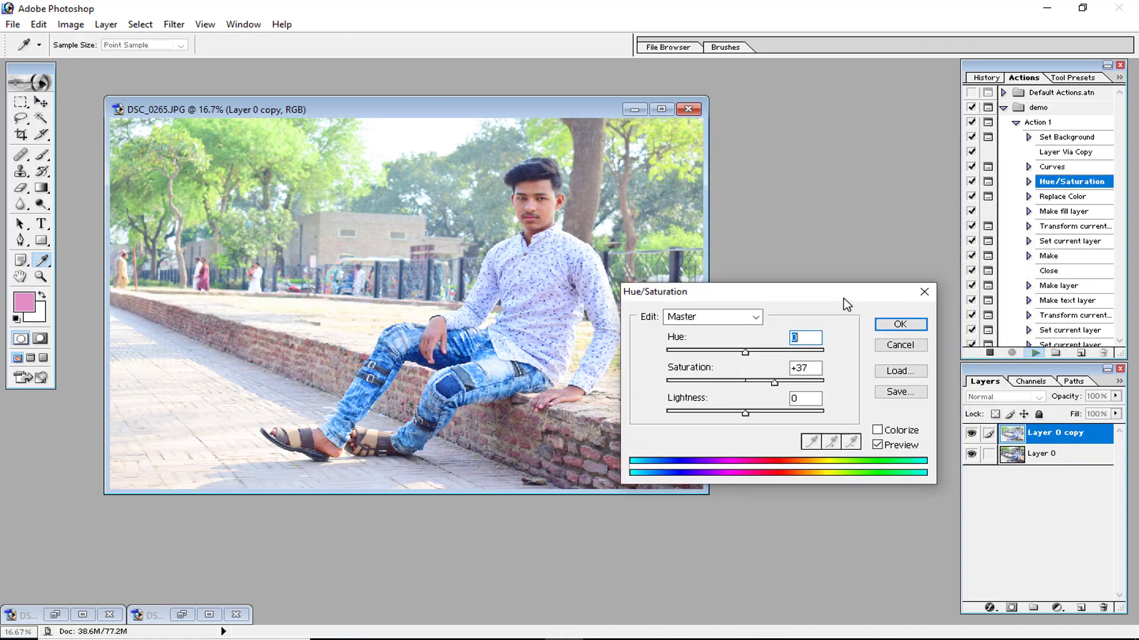
{"action": "left_click_drag", "start_coordinate": [772, 380], "coordinate": [749, 353]}
{"action": "left_click", "coordinate": [876, 325]}
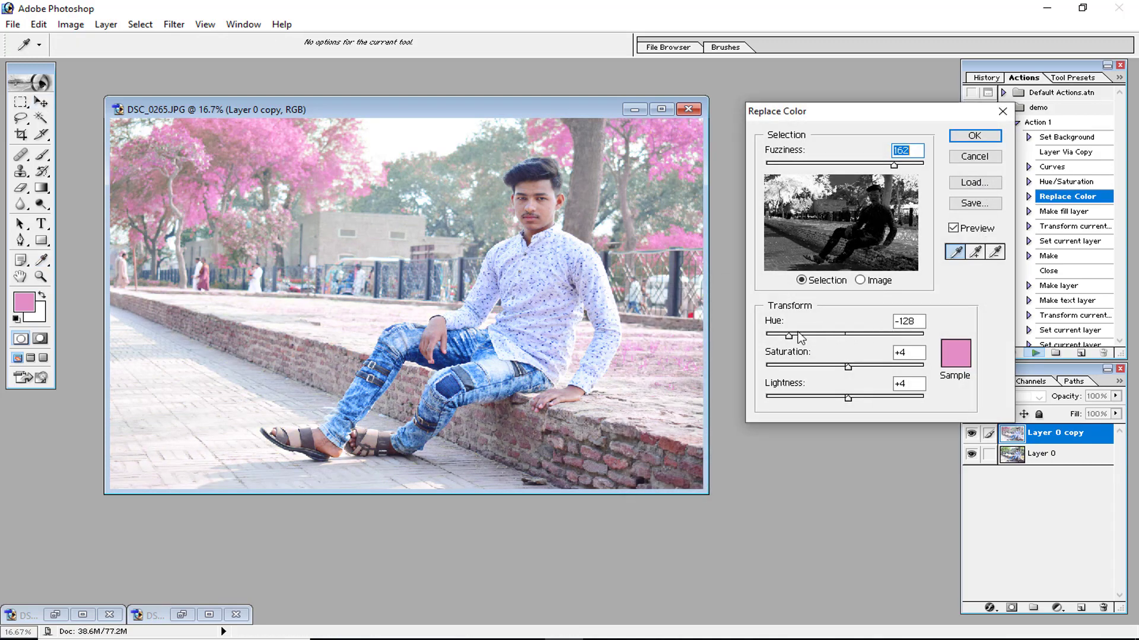
Set Replace Color's hue to +83 and confirm the dialog.
{"action": "left_click_drag", "start_coordinate": [789, 336], "coordinate": [882, 340]}
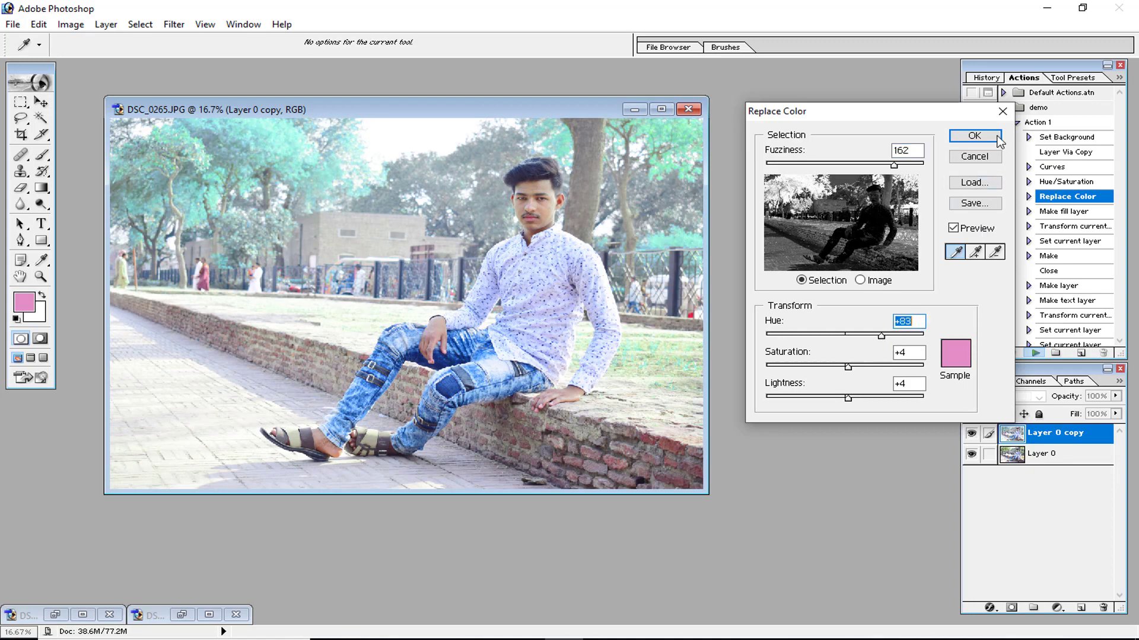
{"action": "left_click", "coordinate": [975, 136]}
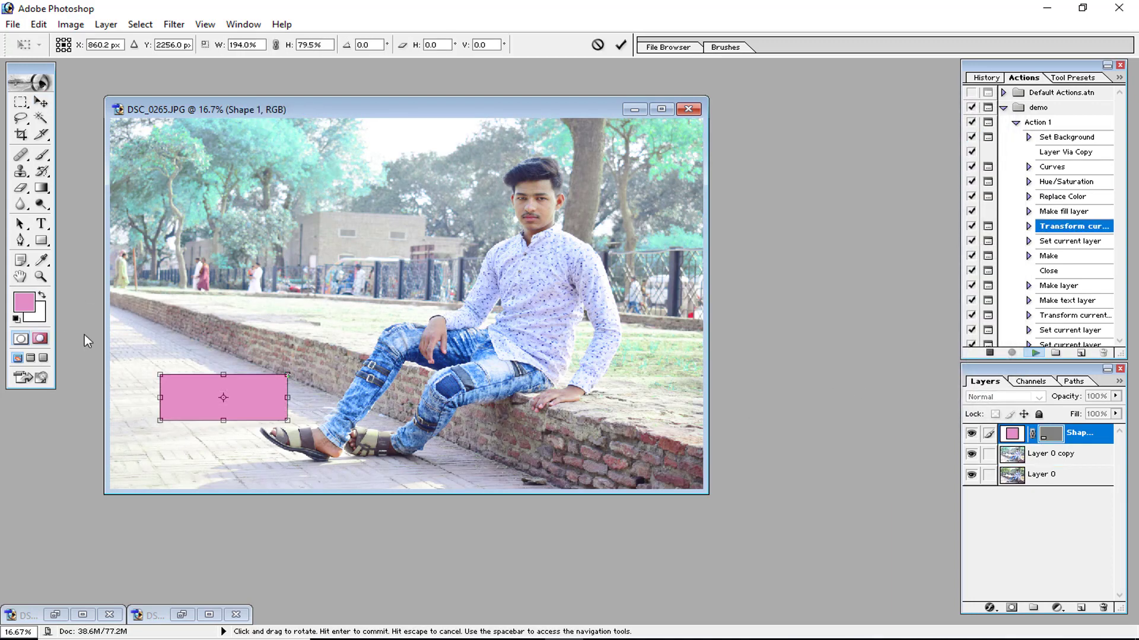
Cancel the pink rectangle's transform and delete the shape layer.
{"action": "left_click", "coordinate": [597, 44]}
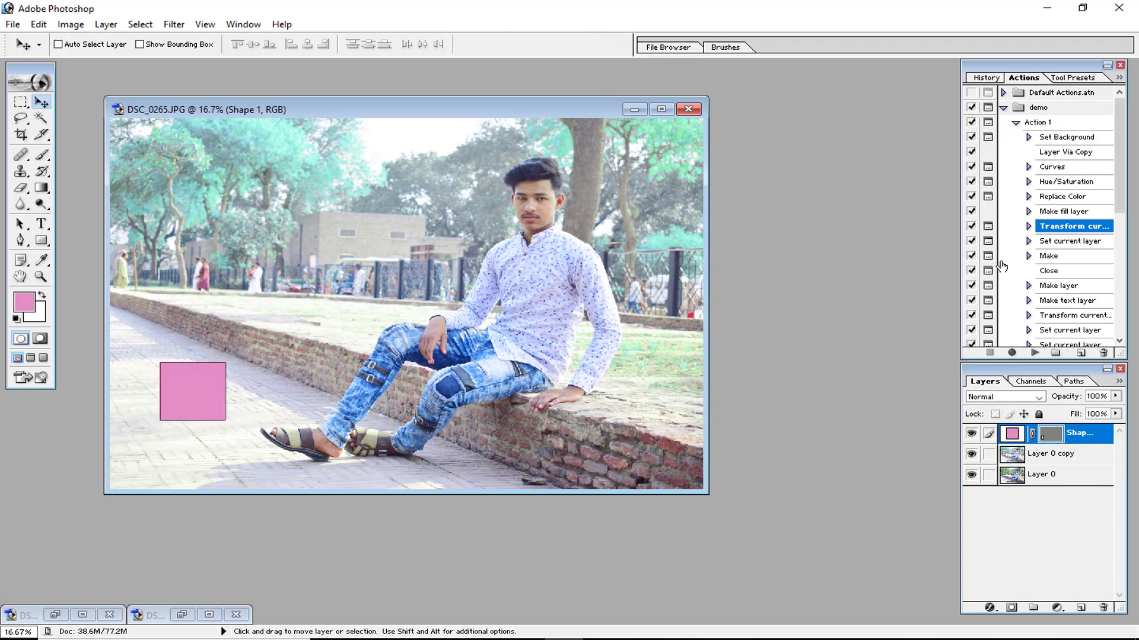
{"action": "left_click", "coordinate": [1015, 435]}
{"action": "left_click_drag", "start_coordinate": [1016, 437], "coordinate": [1102, 607]}
Resume playing Action 1 and dismiss the alert about the unavailable Transform command.
{"action": "left_click", "coordinate": [1032, 354]}
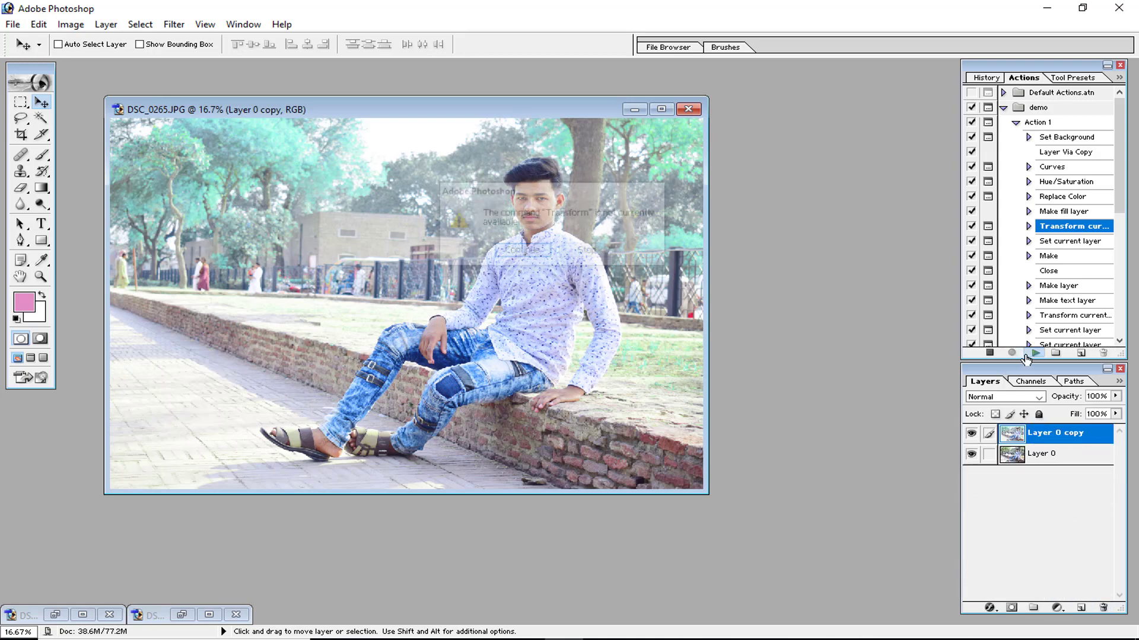
{"action": "left_click", "coordinate": [535, 249]}
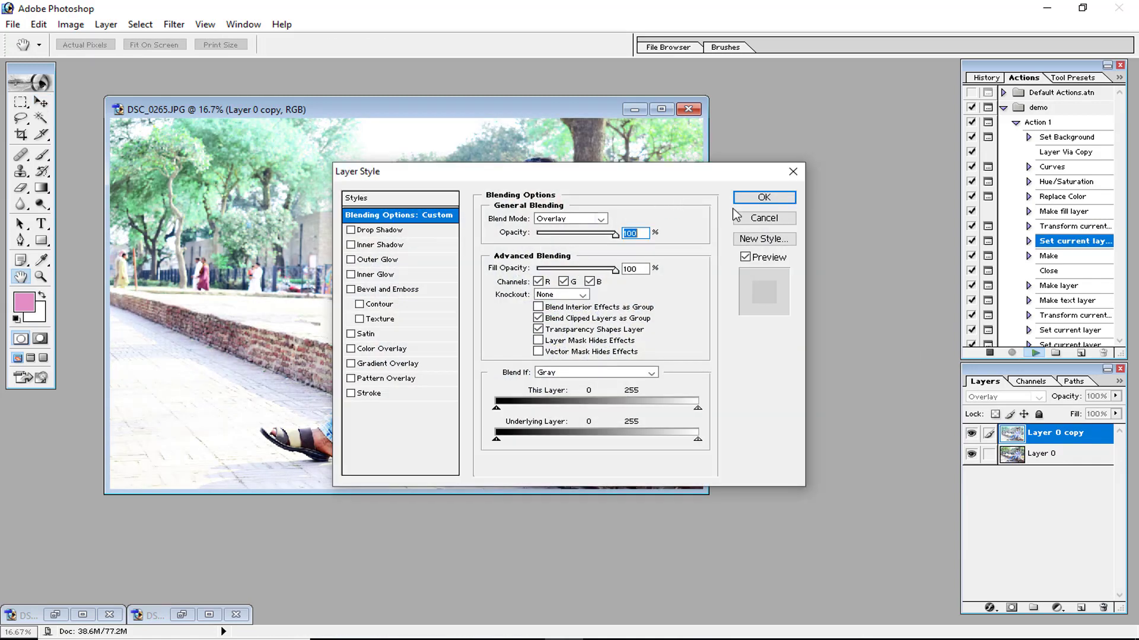
Accept the Overlay layer style, the new 1920 x 1080 document, and the Huzaifa text layer as playback continues.
{"action": "left_click", "coordinate": [744, 200]}
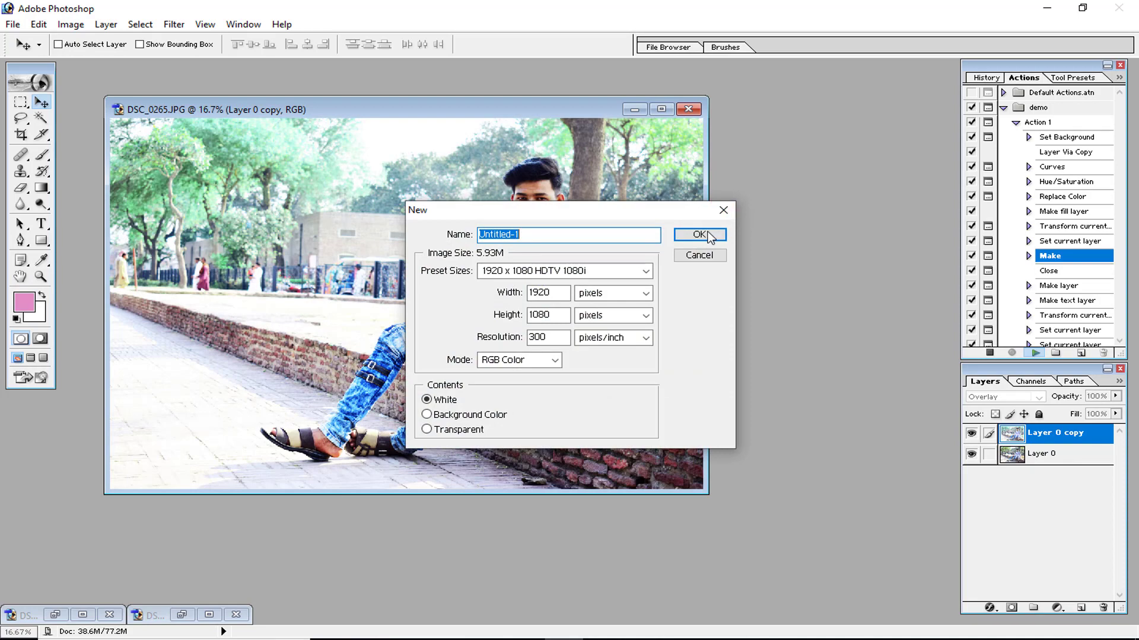
{"action": "left_click", "coordinate": [707, 234]}
{"action": "left_click", "coordinate": [703, 297]}
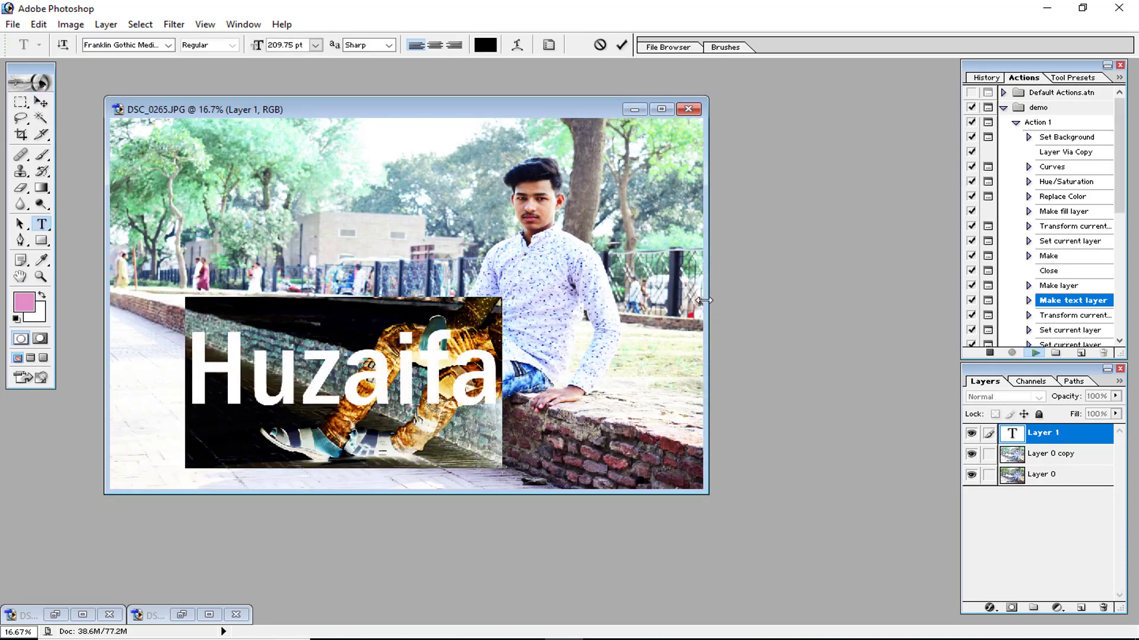
{"action": "left_click", "coordinate": [621, 45]}
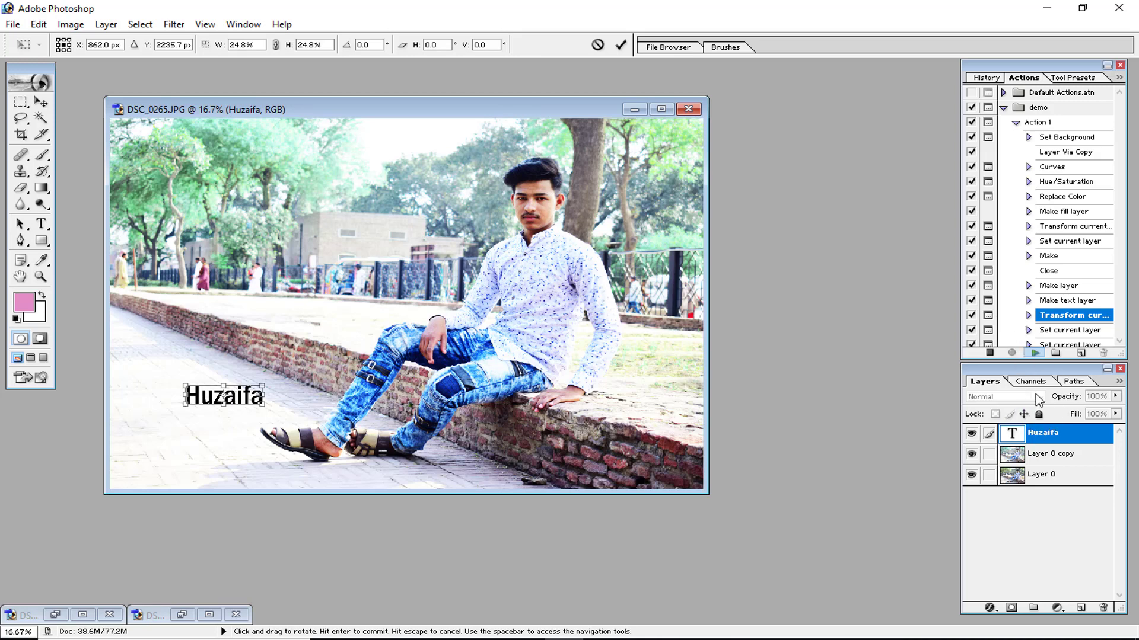
Commit the transform of the Huzaifa text layer.
{"action": "scroll", "coordinate": [1036, 317], "scroll_direction": "up", "scroll_amount": 1}
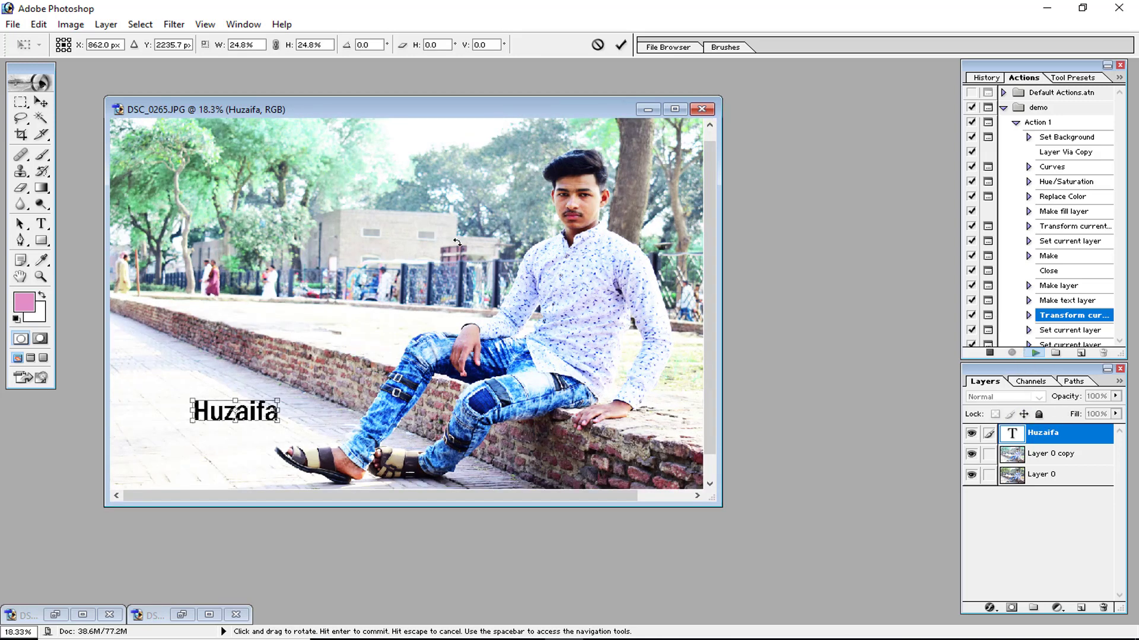
{"action": "scroll", "coordinate": [457, 242], "scroll_direction": "up", "scroll_amount": 1}
{"action": "left_click", "coordinate": [620, 46]}
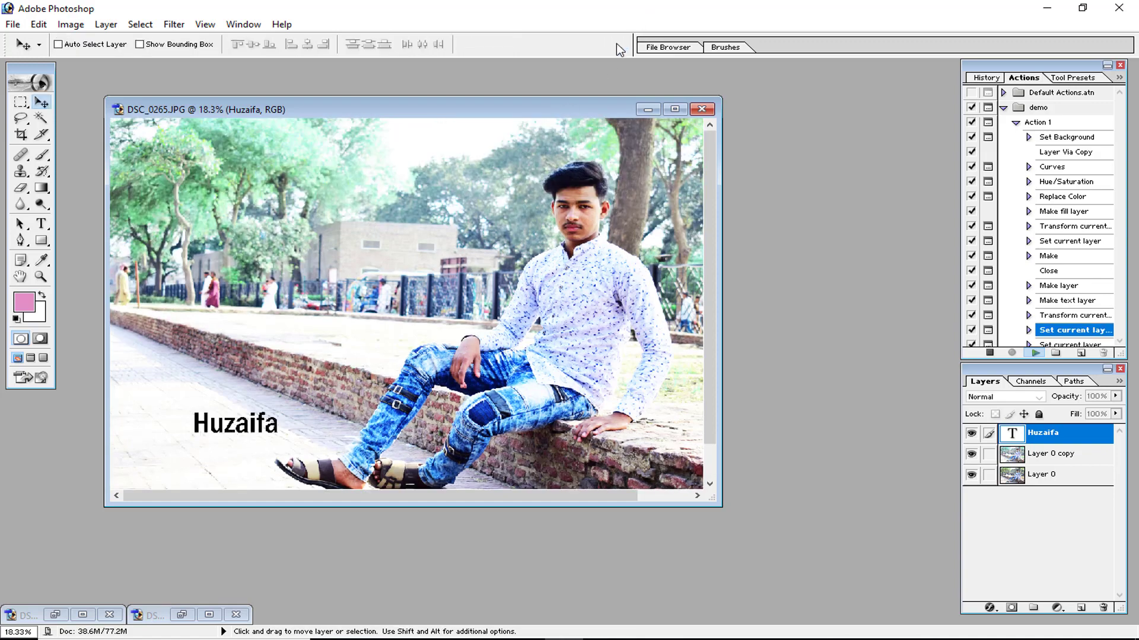
Accept the next layer style, the New Layer dialog, and the Multiply layer style for the pink layer.
{"action": "left_click", "coordinate": [765, 197]}
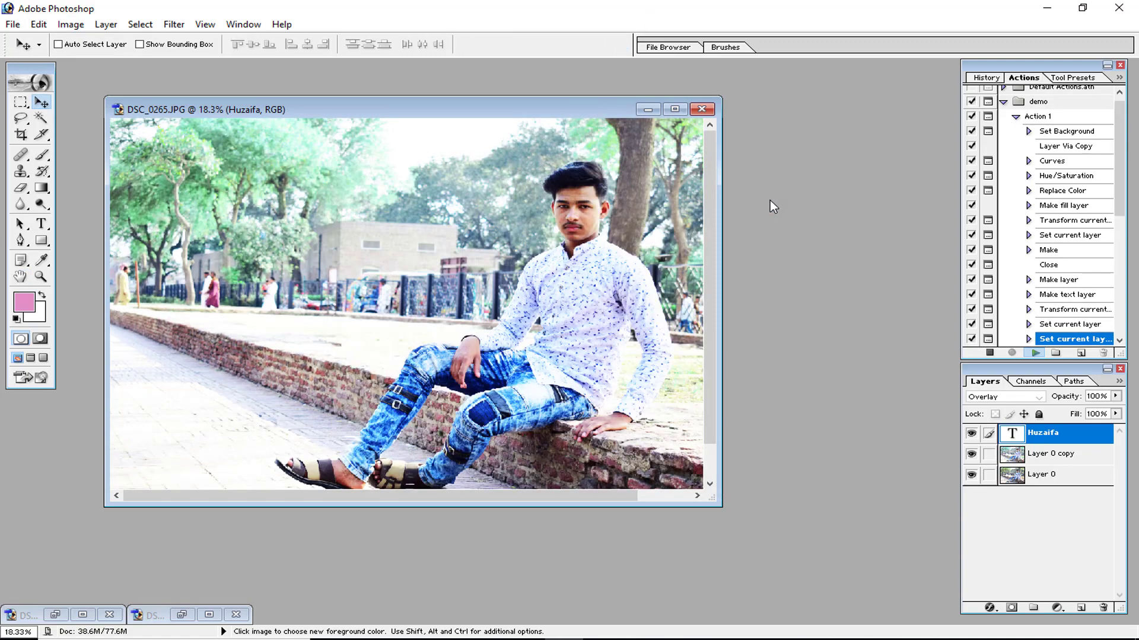
{"action": "left_click", "coordinate": [770, 200]}
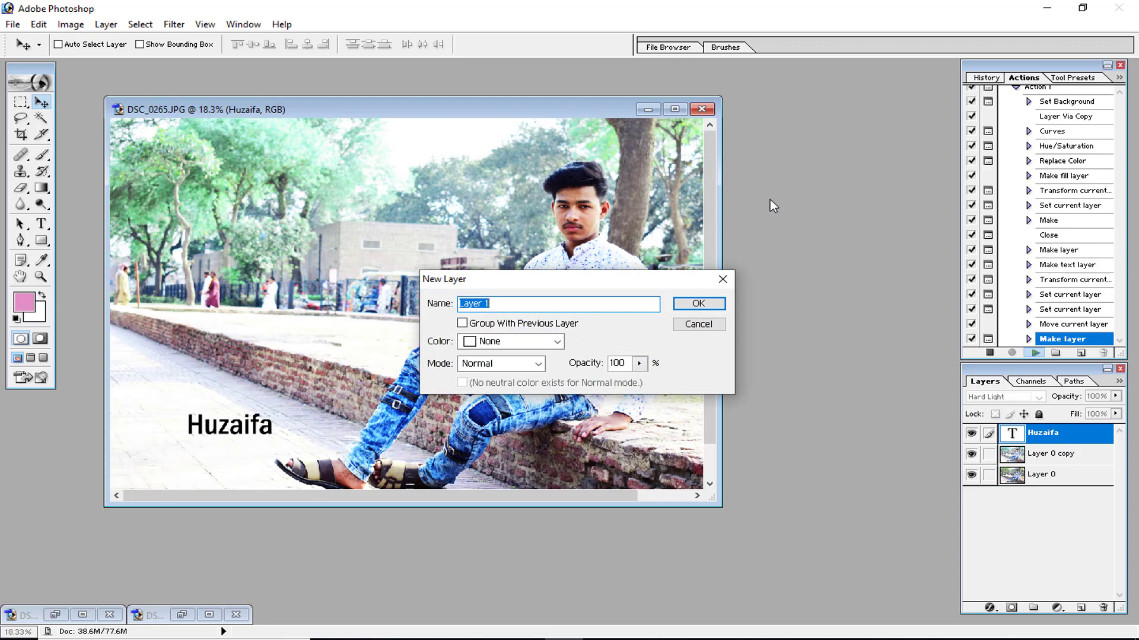
{"action": "left_click", "coordinate": [699, 306]}
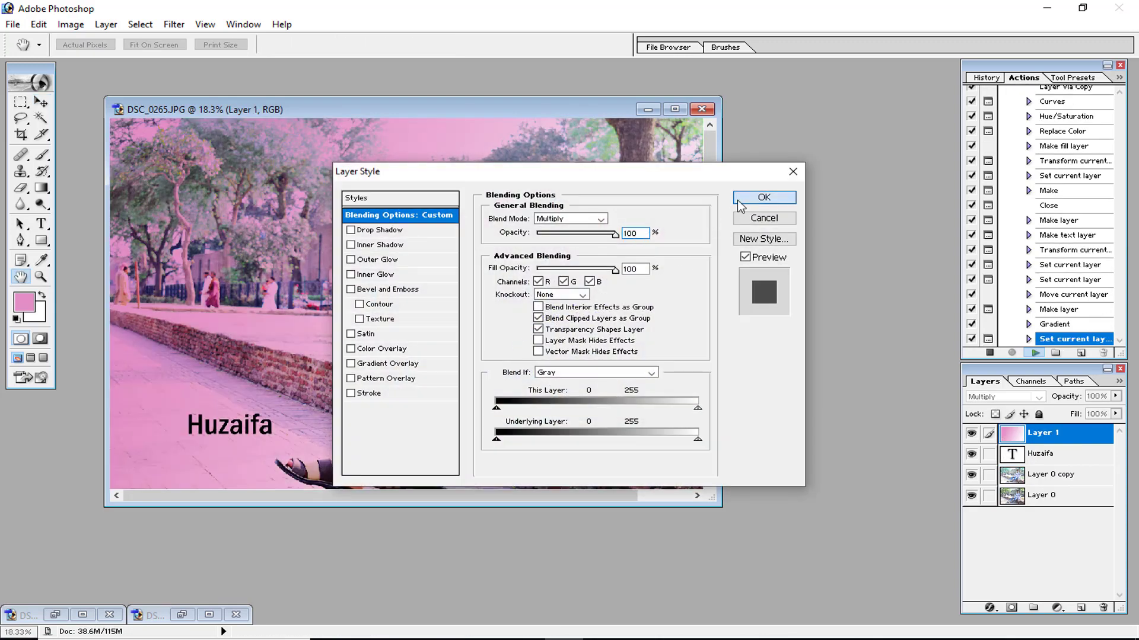
{"action": "left_click", "coordinate": [737, 200]}
{"action": "left_click", "coordinate": [767, 197]}
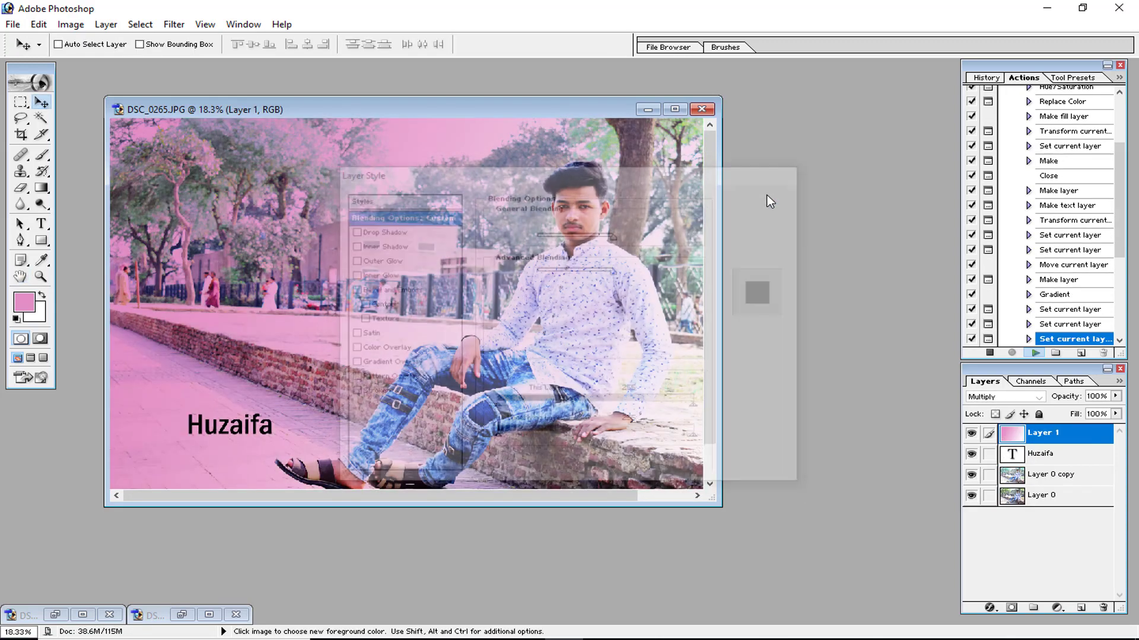
Confirm the following layer style and New Layer dialogs as the action continues.
{"action": "left_click", "coordinate": [763, 197]}
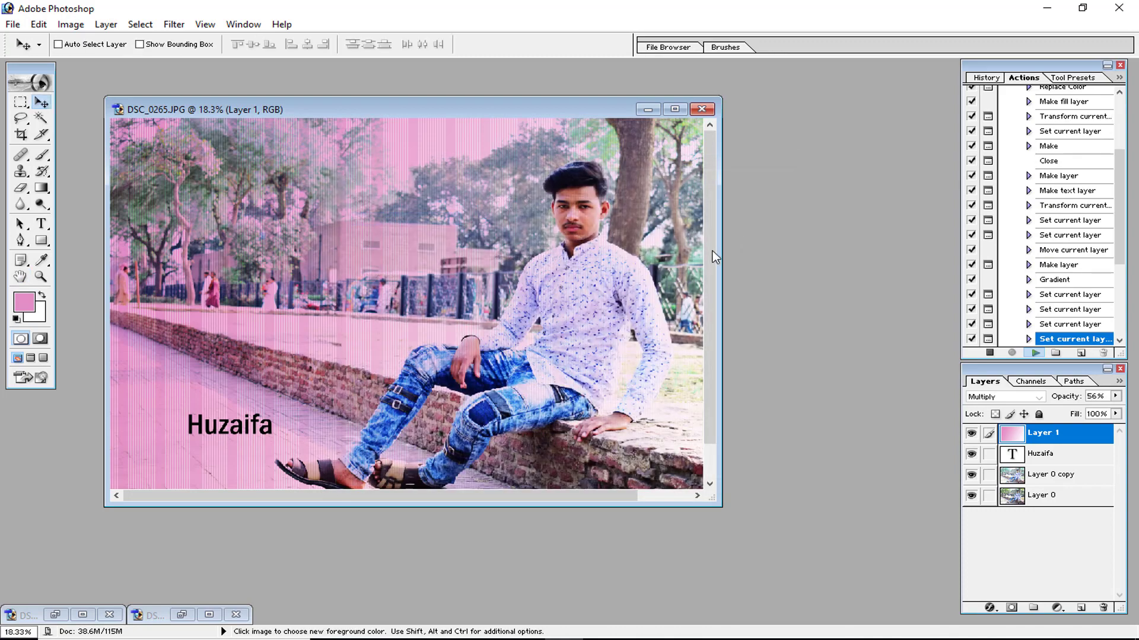
{"action": "left_click", "coordinate": [763, 197]}
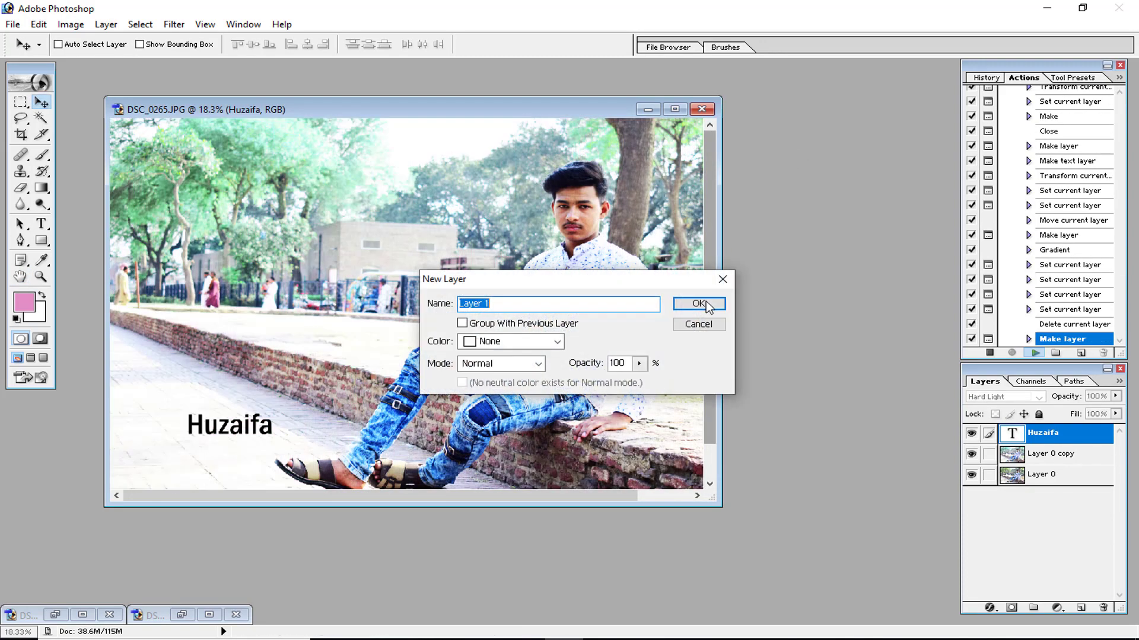
{"action": "left_click", "coordinate": [699, 304]}
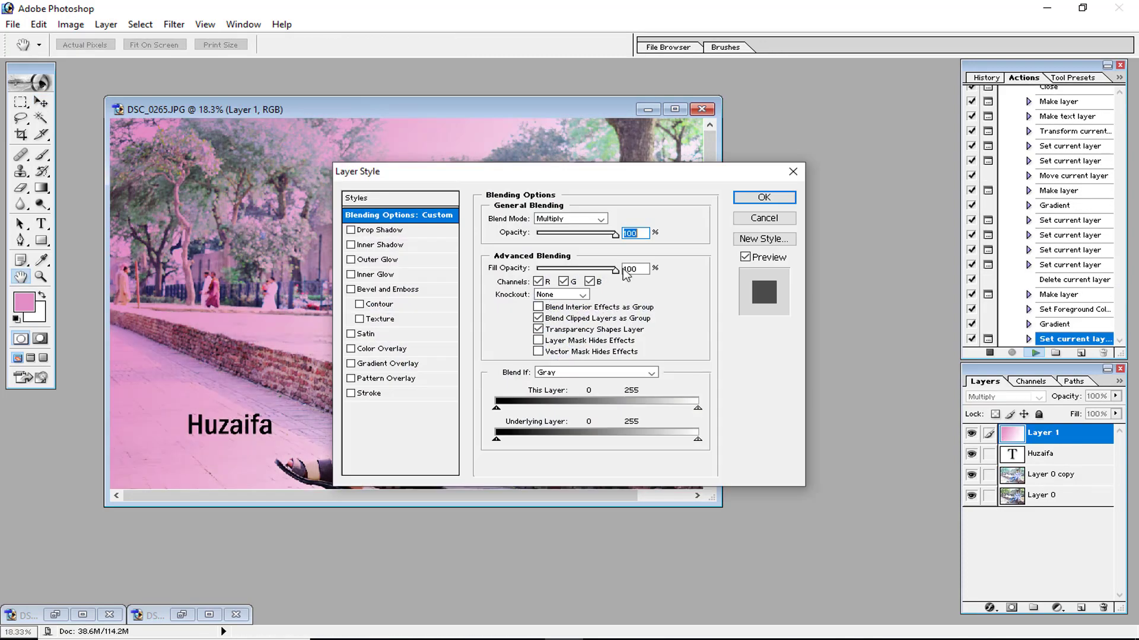
Try lowering the pink layer's Multiply opacity to 33% and cancel the Layer Style dialog.
{"action": "left_click", "coordinate": [770, 198]}
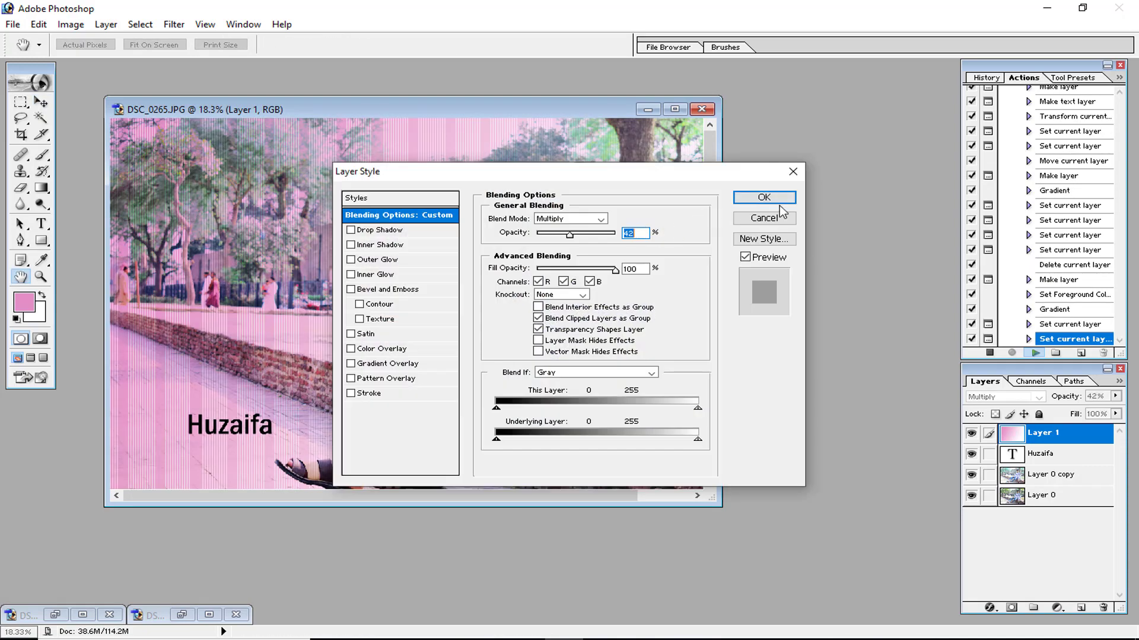
{"action": "left_click", "coordinate": [780, 197]}
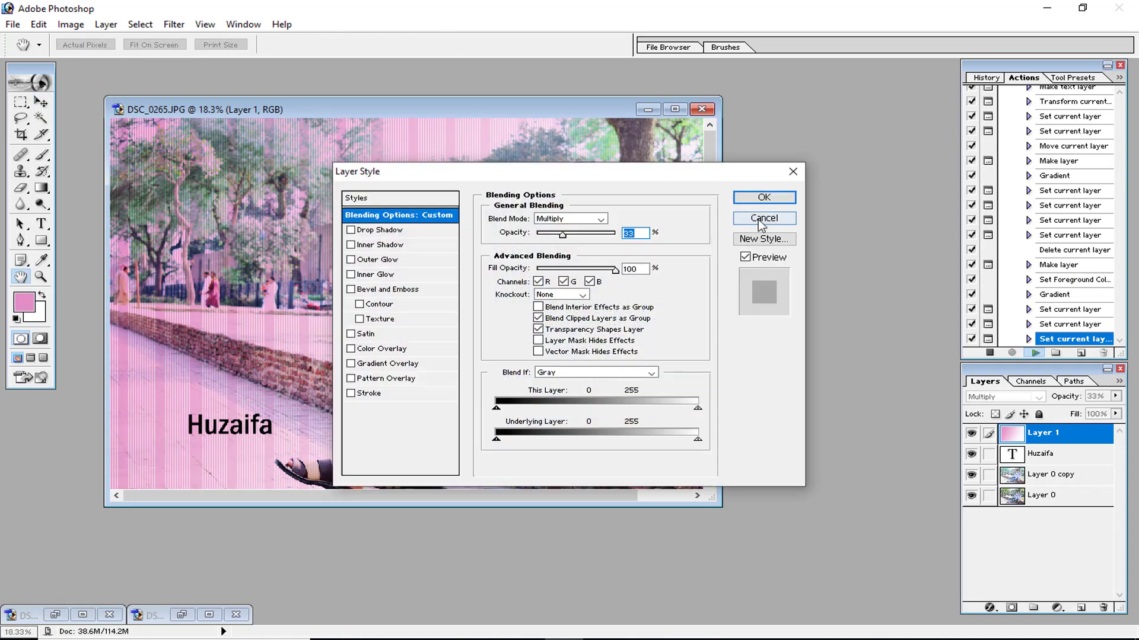
{"action": "left_click", "coordinate": [758, 220]}
Turn off dialog pauses for the demo set and select Action 1.
{"action": "scroll", "coordinate": [1053, 208], "scroll_direction": "down", "scroll_amount": 3}
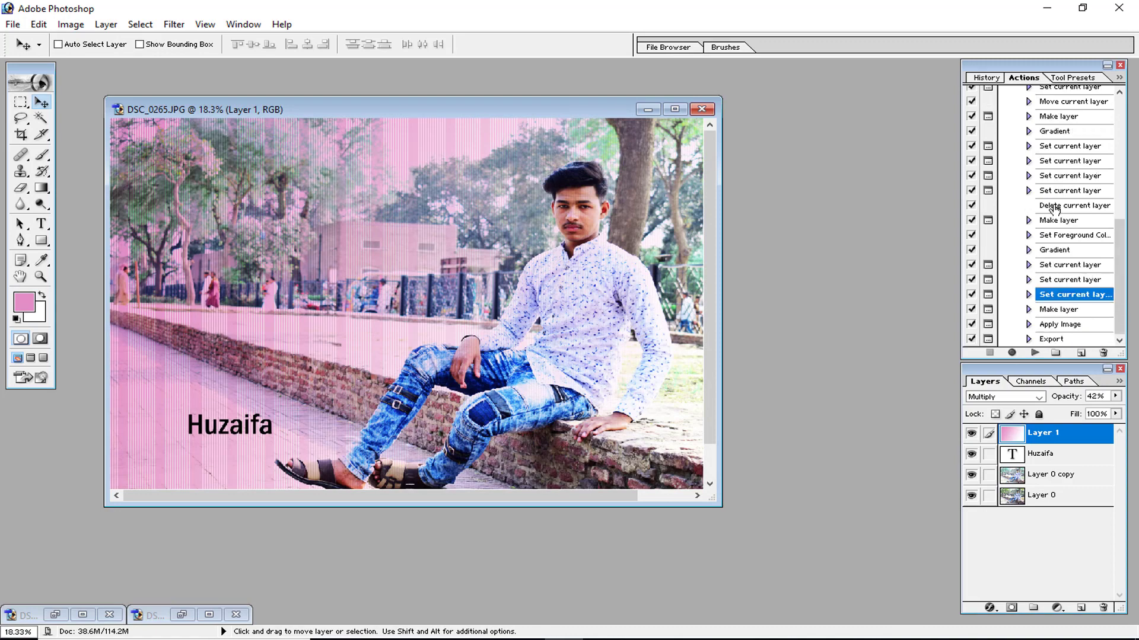
{"action": "scroll", "coordinate": [1054, 208], "scroll_direction": "up", "scroll_amount": 10}
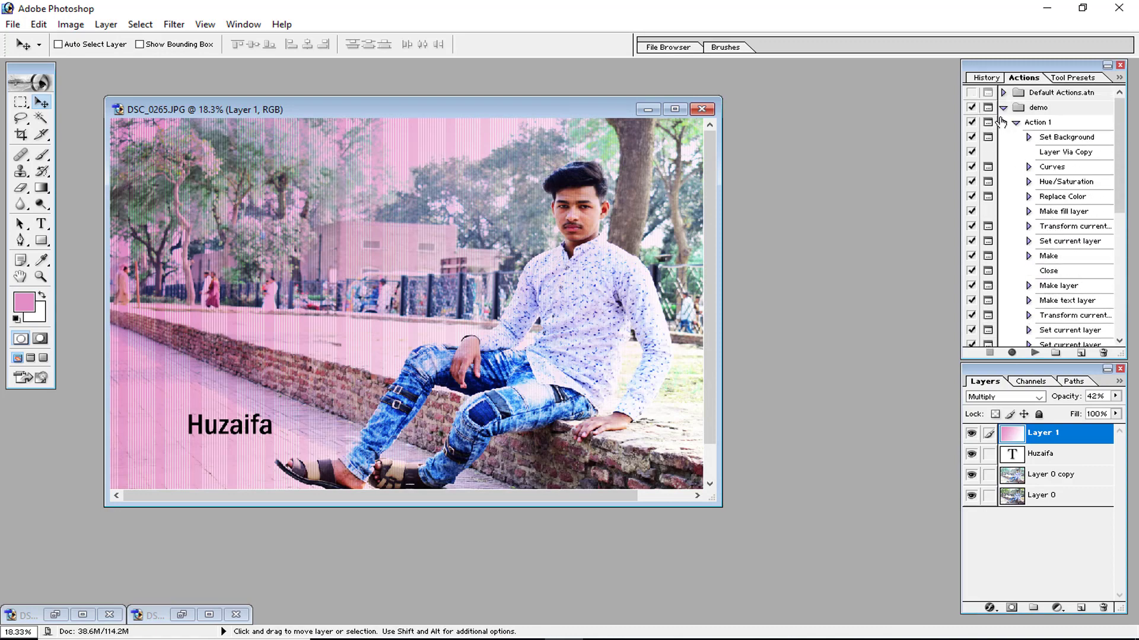
{"action": "left_click", "coordinate": [988, 108]}
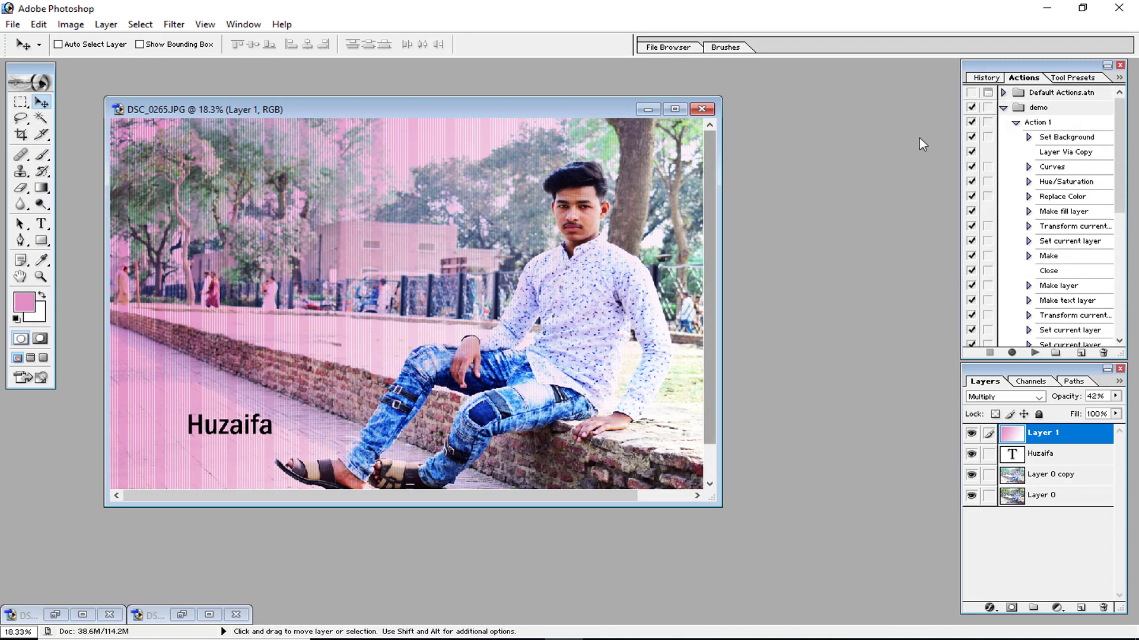
{"action": "left_click", "coordinate": [1061, 124]}
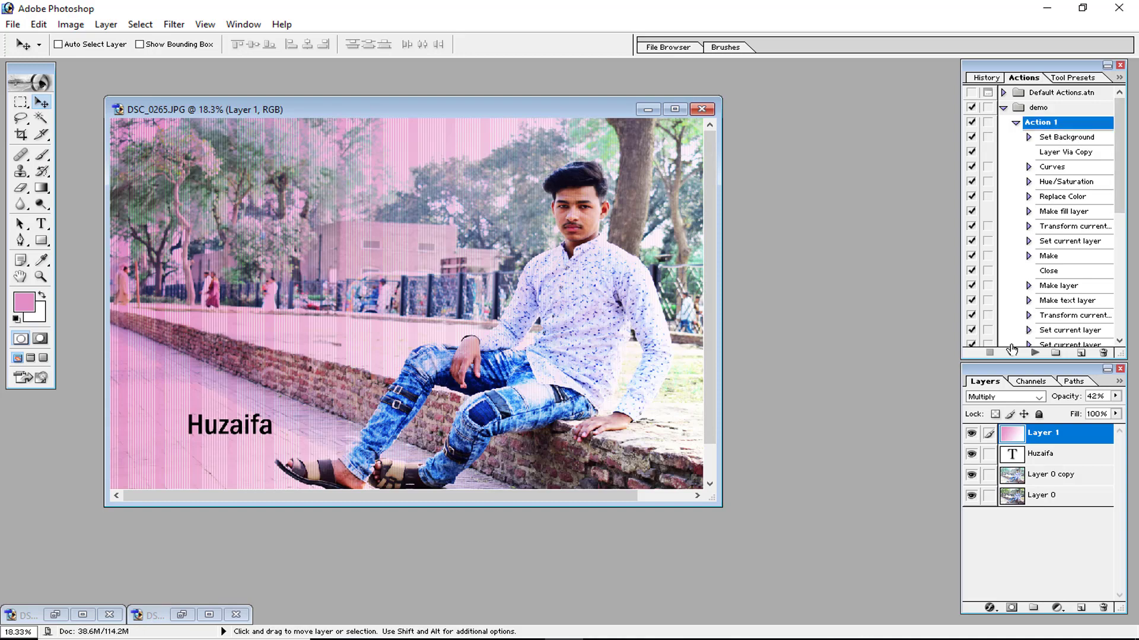
Close the processed photo without saving its changes.
{"action": "left_click", "coordinate": [702, 110]}
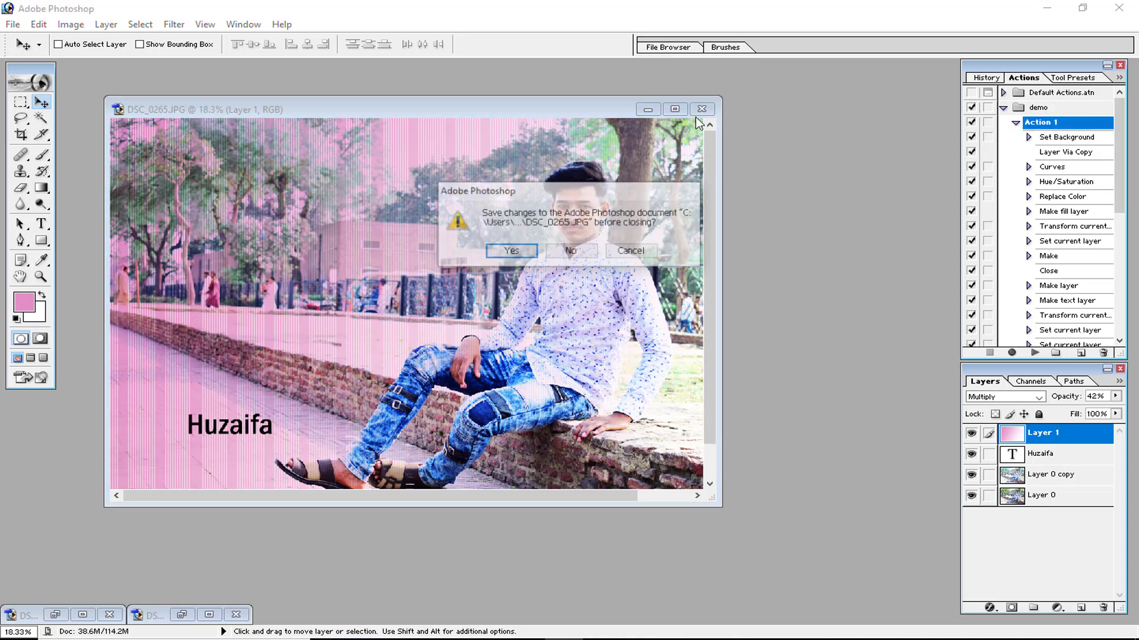
{"action": "left_click", "coordinate": [589, 252]}
Reopen DSC_0265 and play Action 1 on it, cancelling the prompt to replace huzaifa.jpg.
{"action": "key", "text": "ctrl+o"}
{"action": "left_click", "coordinate": [337, 172]}
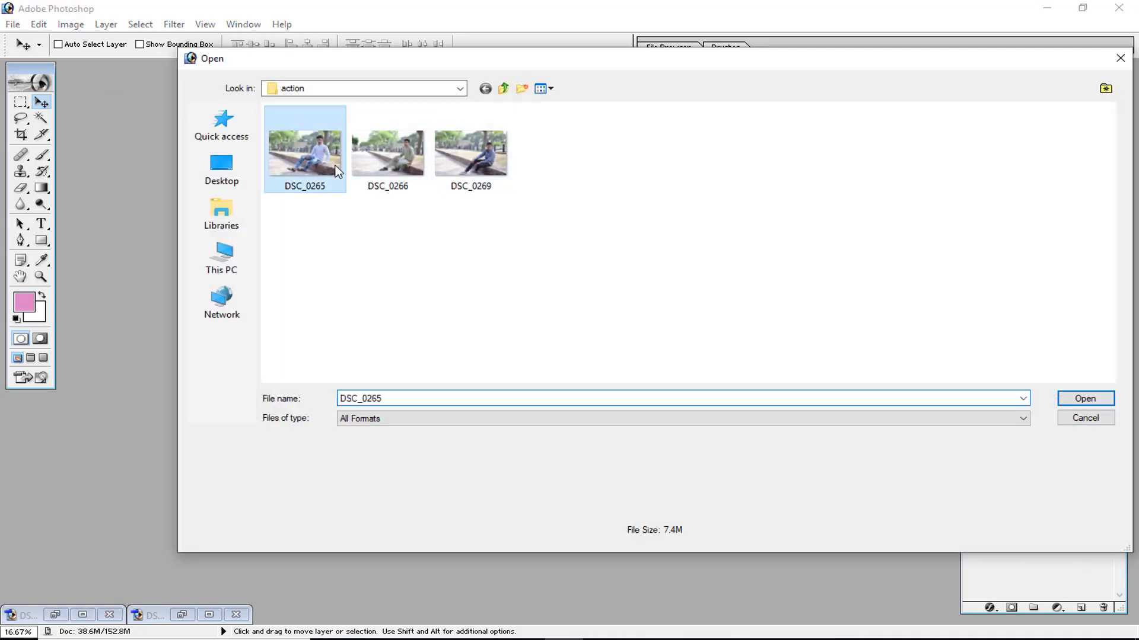
{"action": "double_click", "coordinate": [337, 172]}
{"action": "left_click", "coordinate": [1028, 351]}
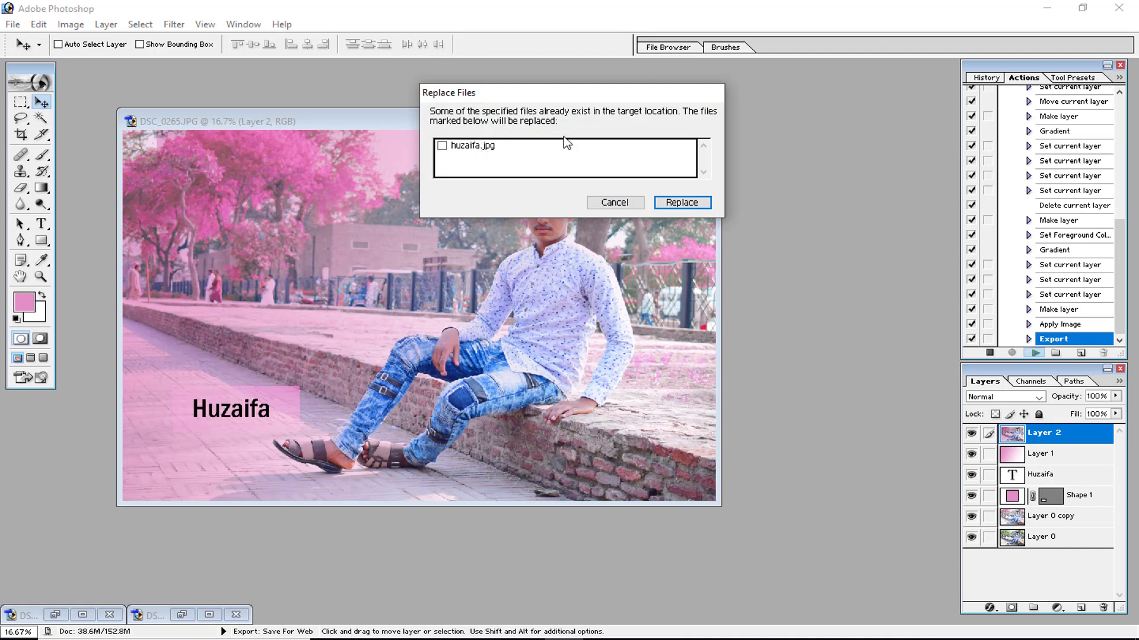
{"action": "left_click", "coordinate": [612, 202]}
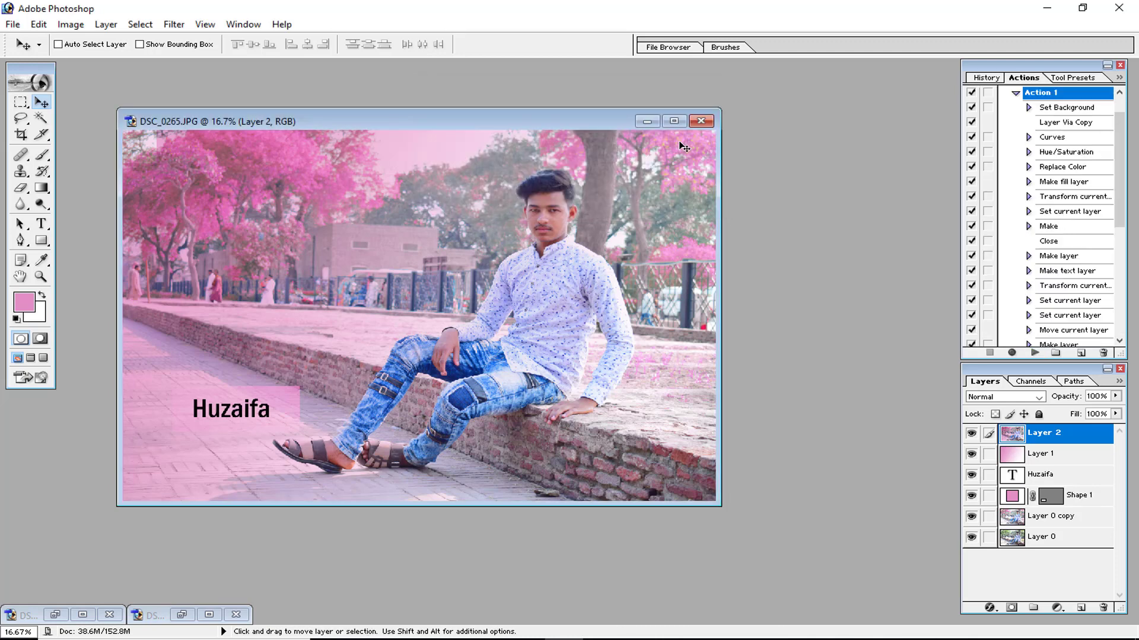
Try to close the document and cancel the save prompt.
{"action": "left_click", "coordinate": [698, 123]}
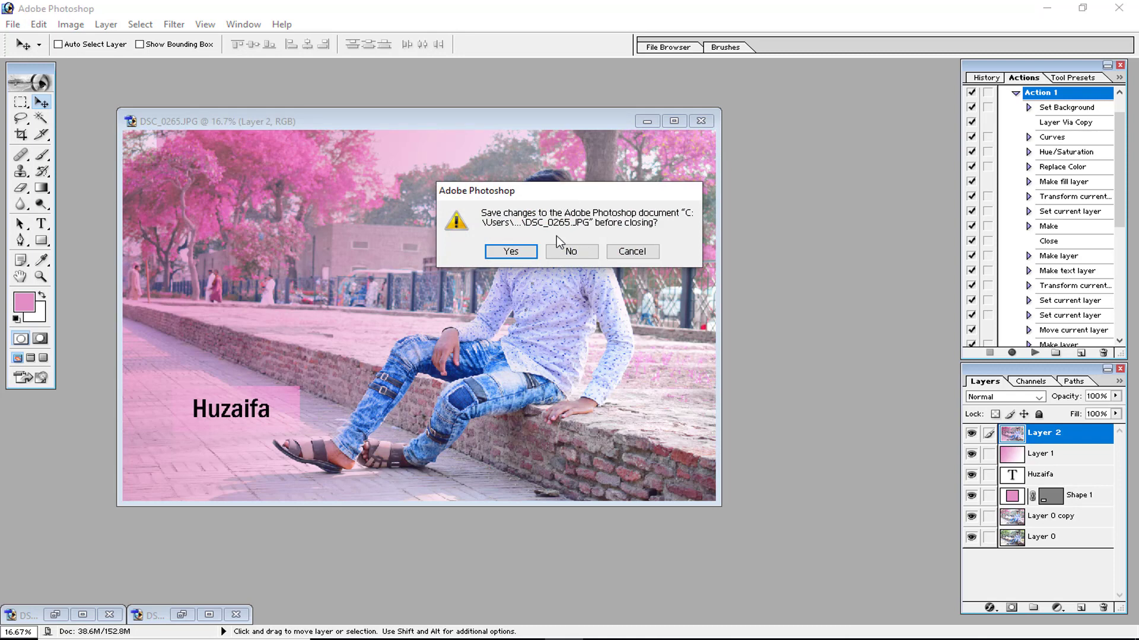
{"action": "left_click", "coordinate": [631, 252]}
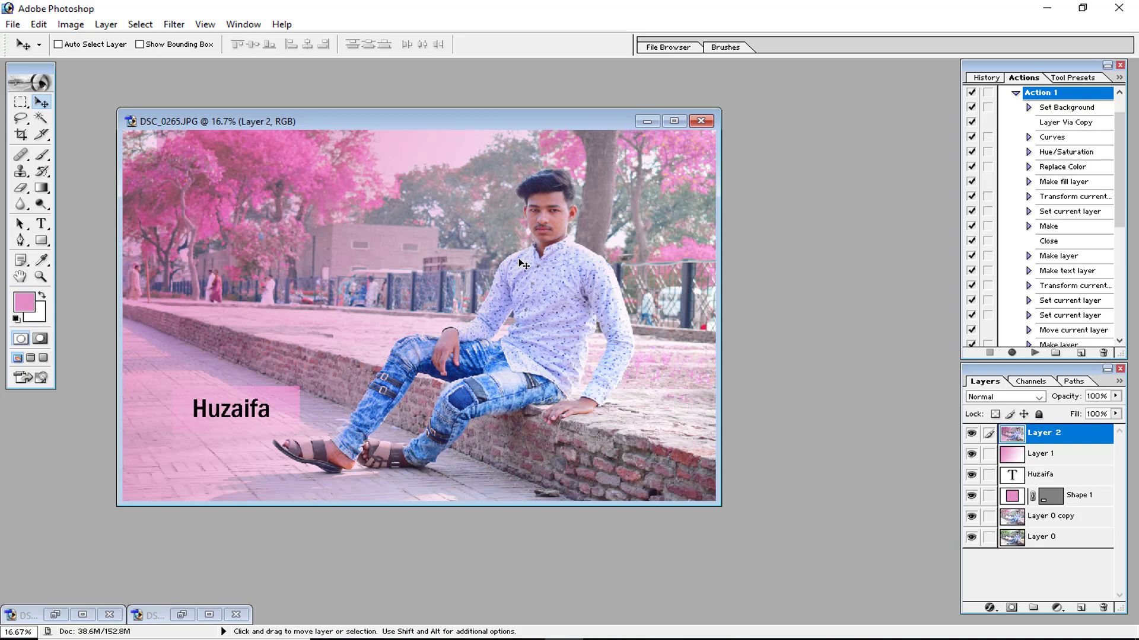
{"action": "left_click", "coordinate": [718, 638]}
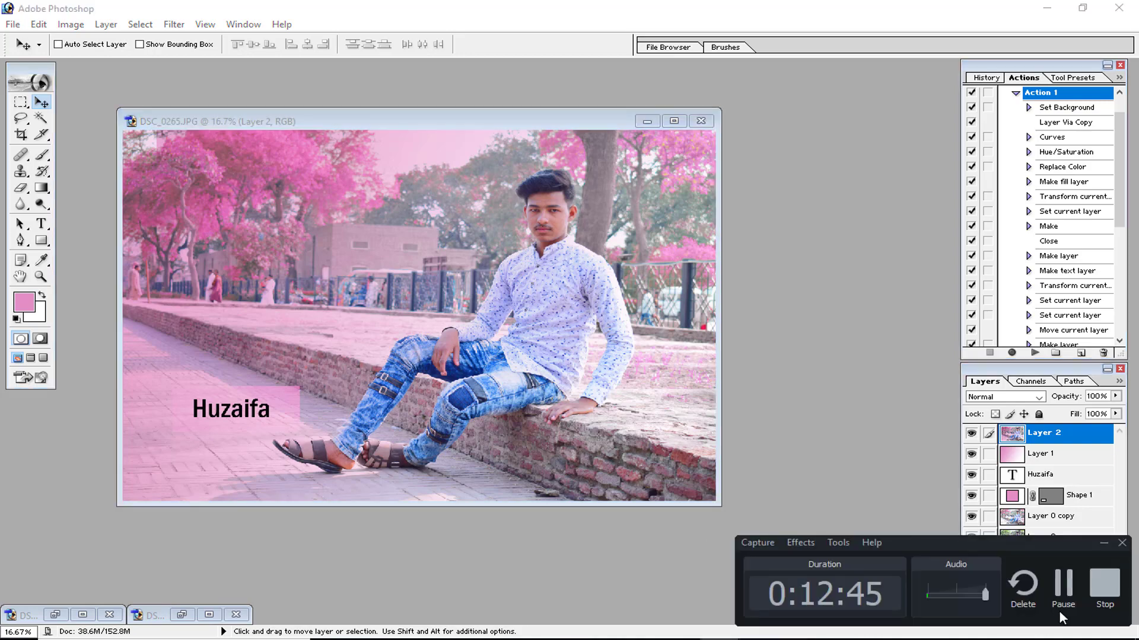